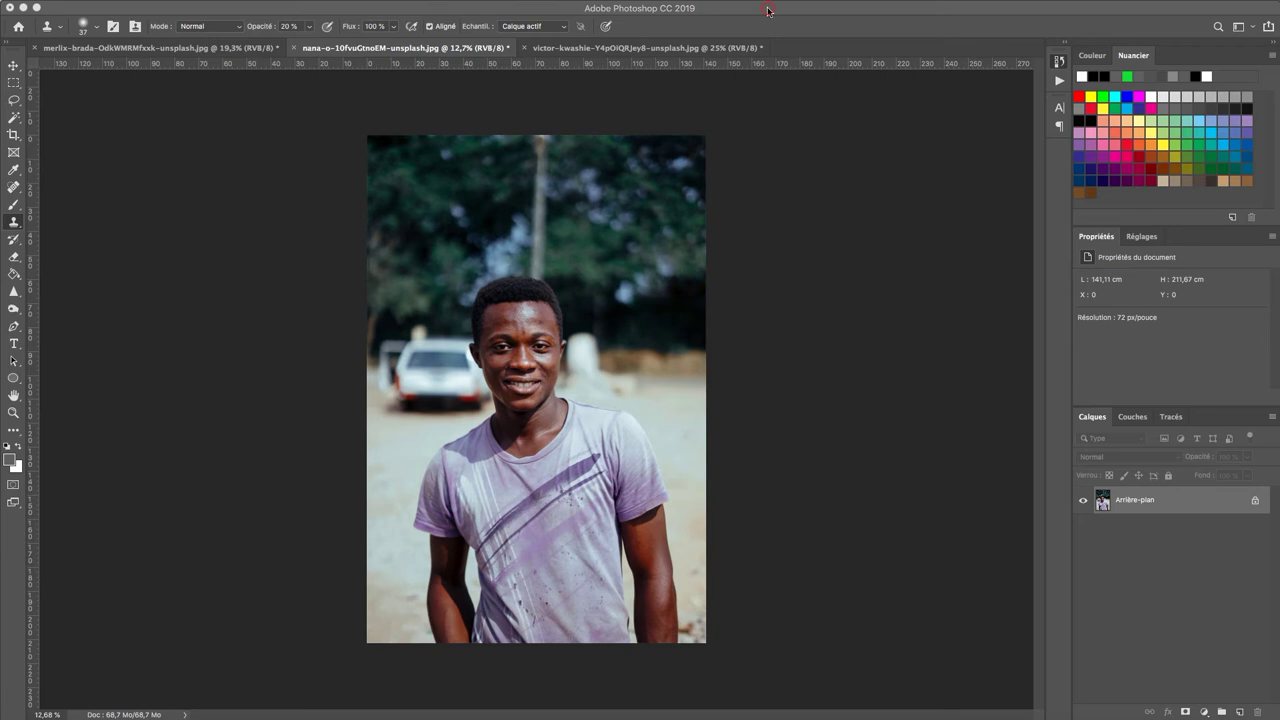
Revert the portrait to its originally opened snapshot in the document history
key("super+plus")
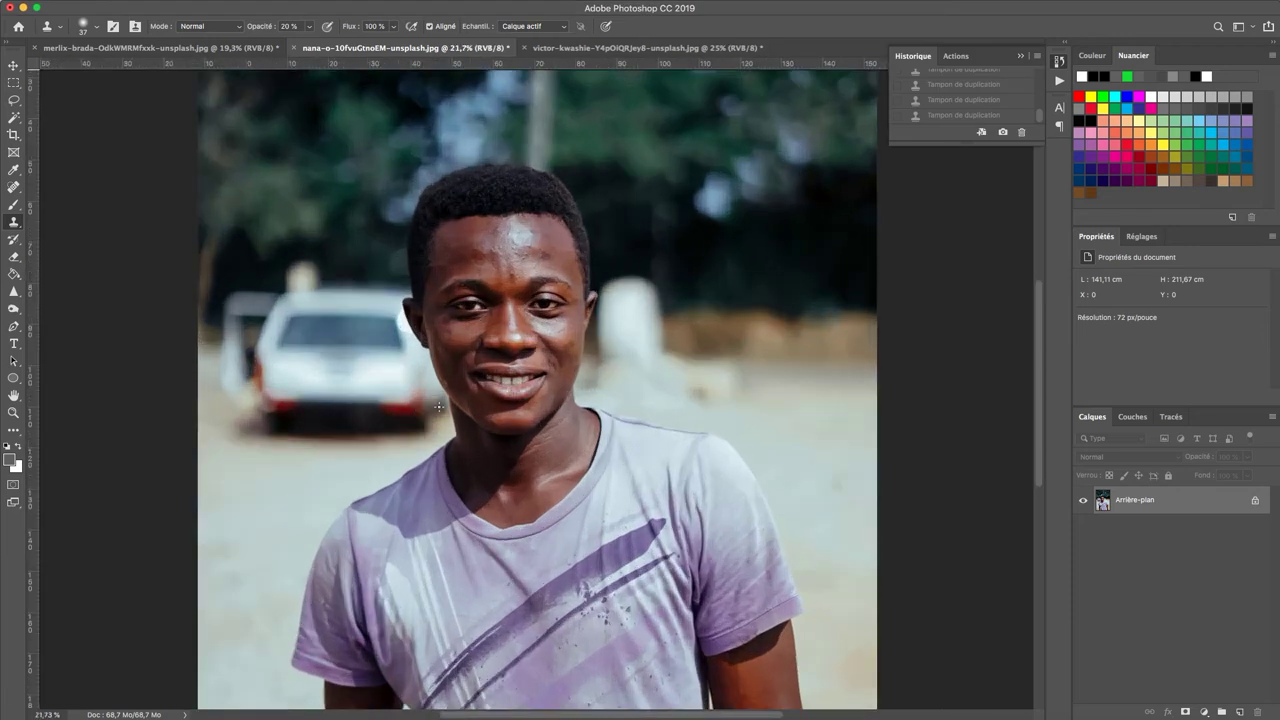
scroll(438, 406, "up", 3)
scroll(438, 406, "up", 3)
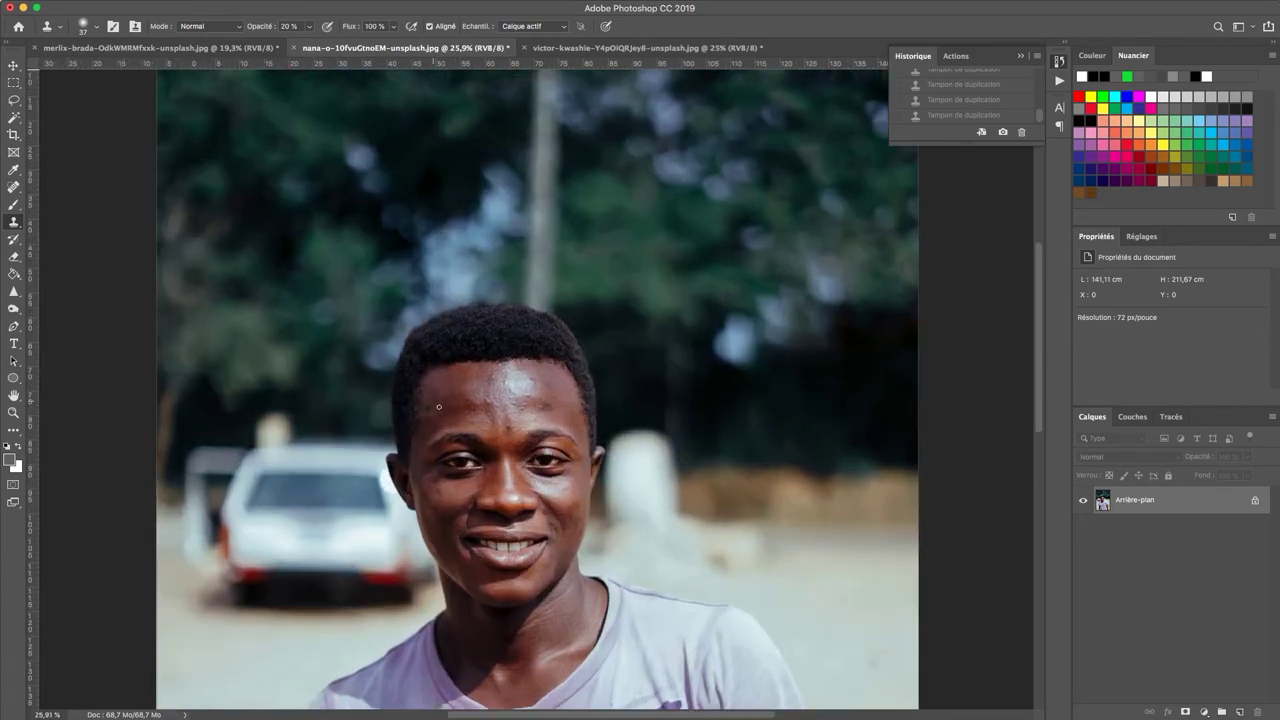
scroll(550, 406, "up", 1)
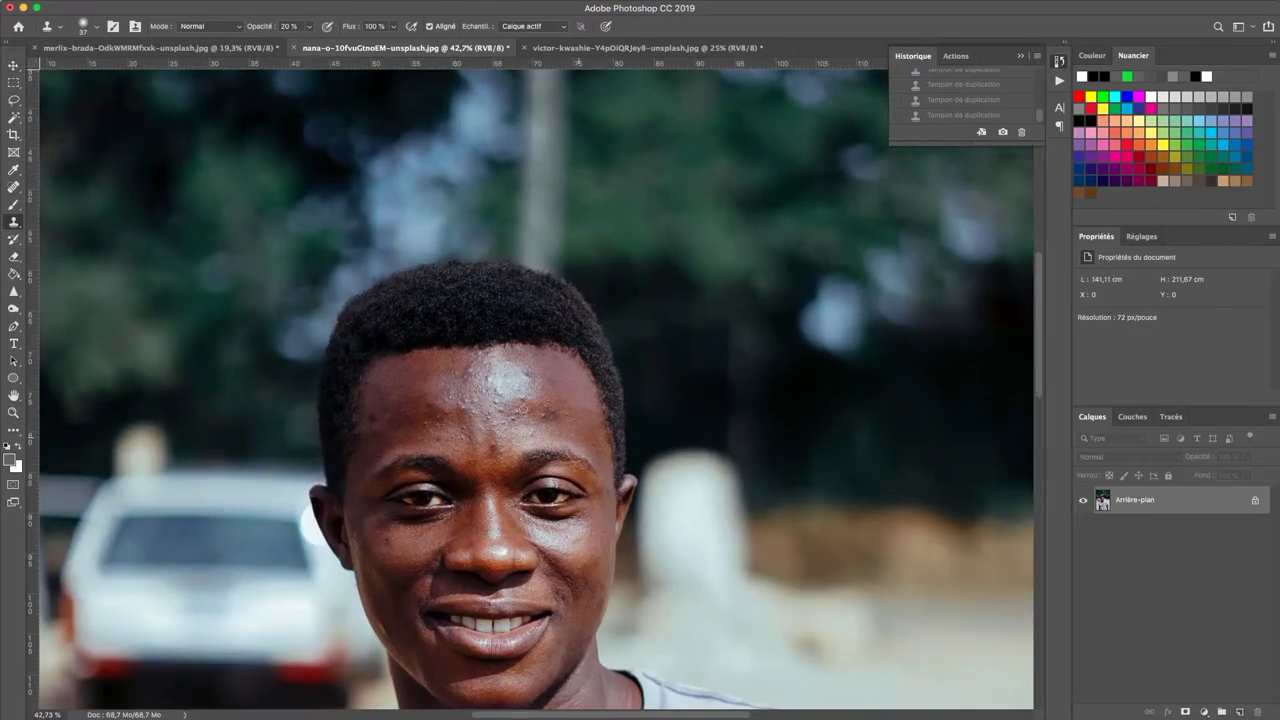
scroll(601, 423, "down", 5)
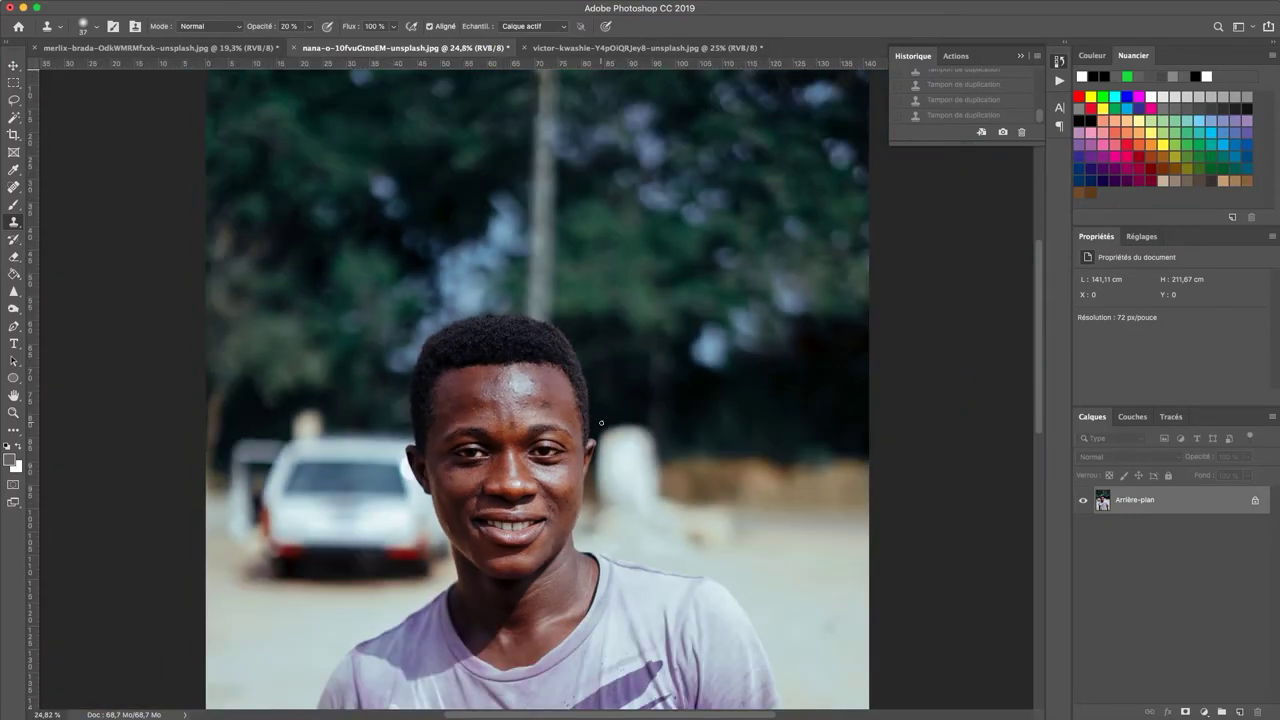
scroll(601, 423, "down", 4)
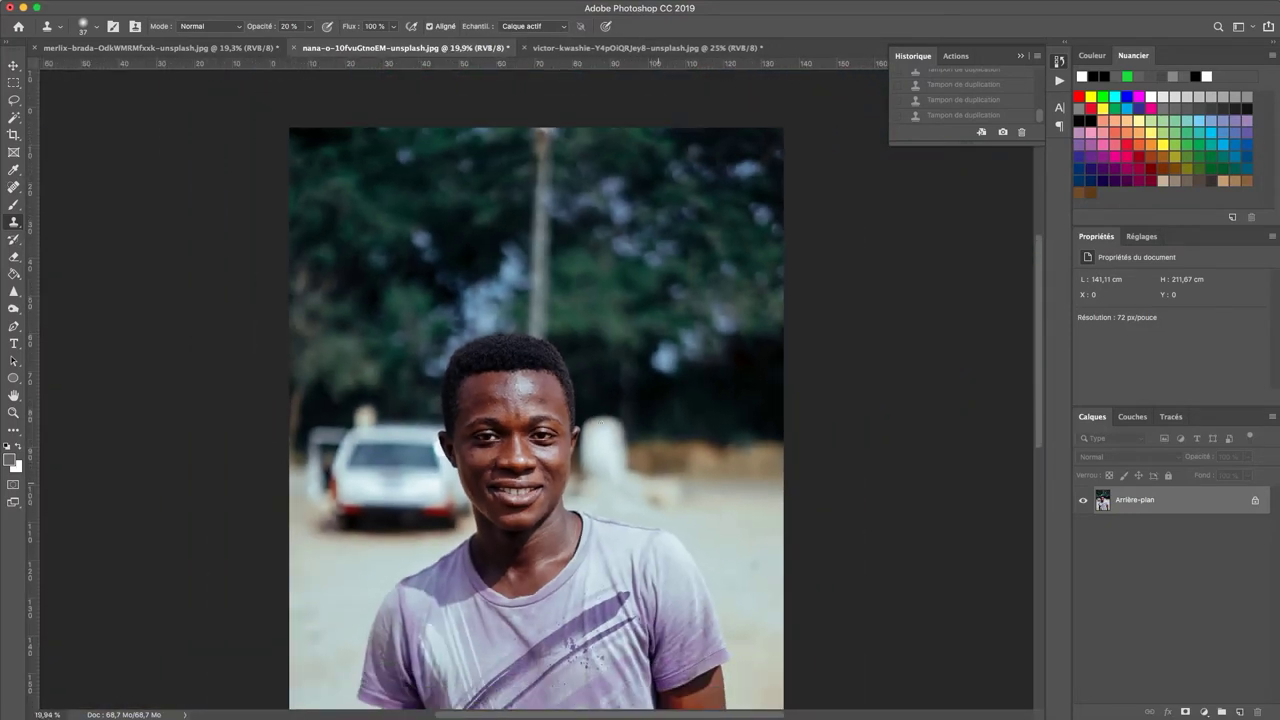
scroll(532, 385, "down", 3)
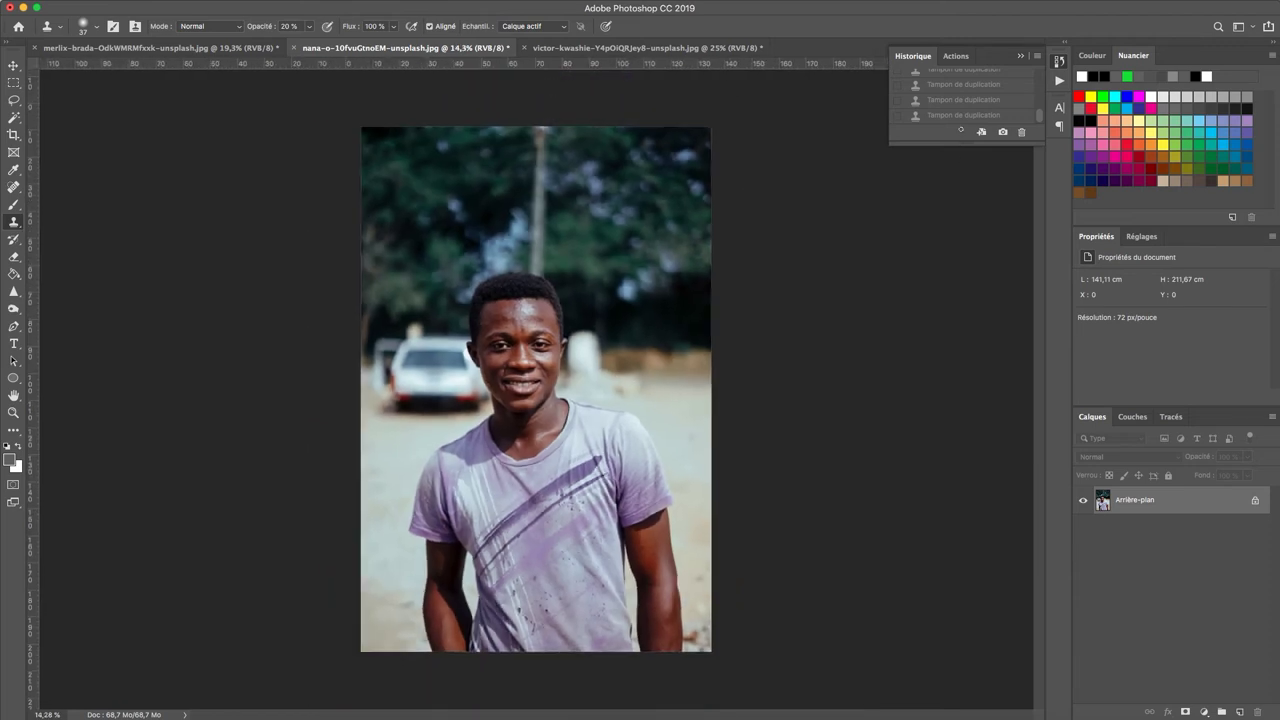
scroll(536, 389, "down", 1)
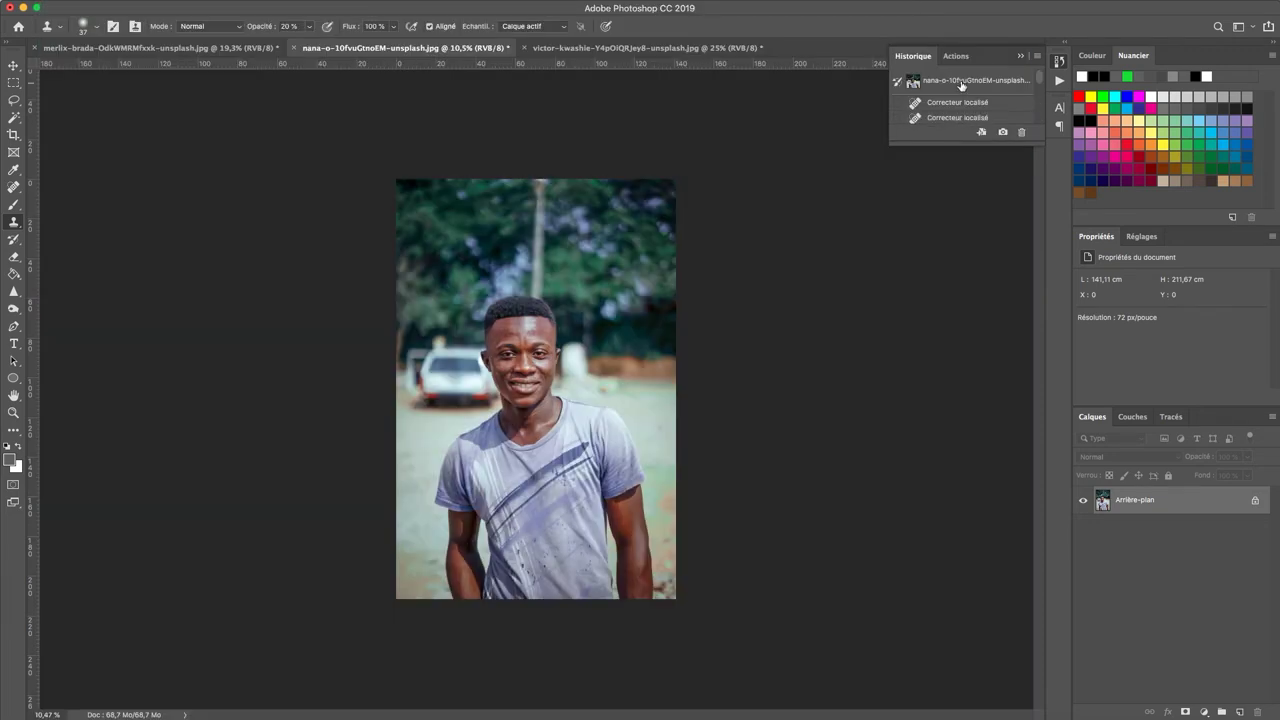
left_click(961, 84)
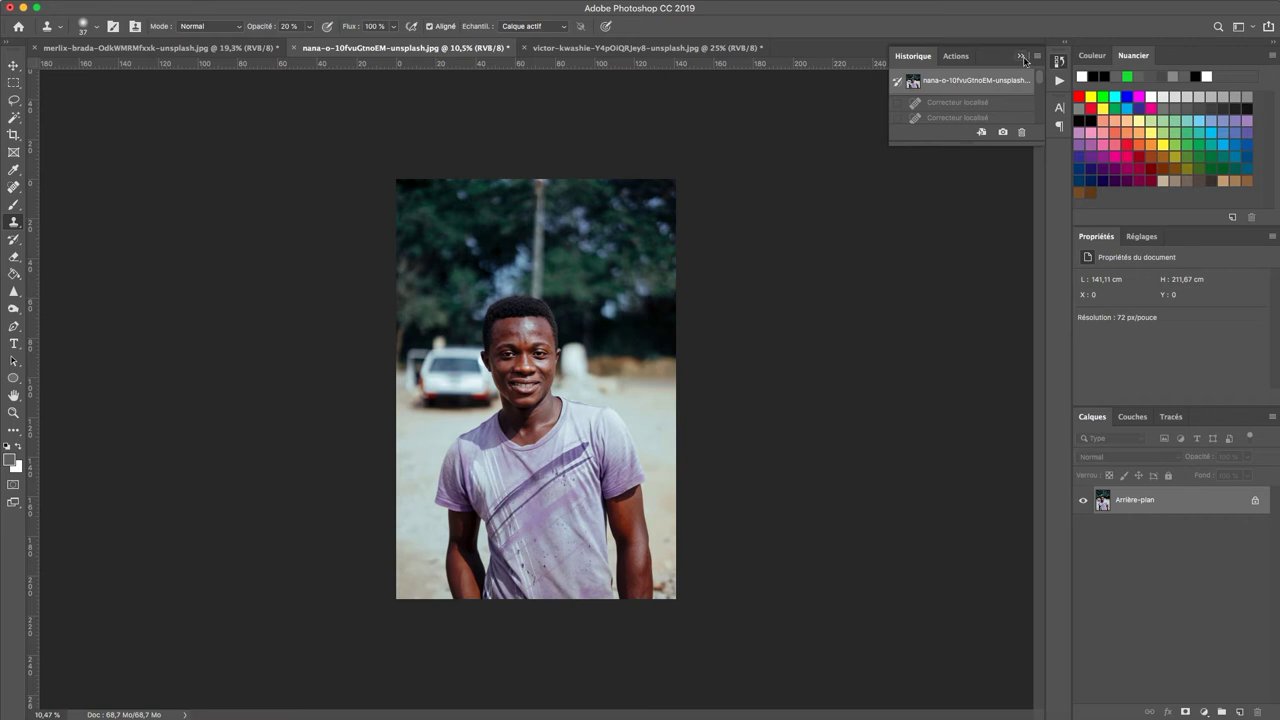
left_click(1022, 57)
Remove the small dark spot above the eyebrow nearest the car with the Spot Healing Brush
scroll(507, 349, "up", 6)
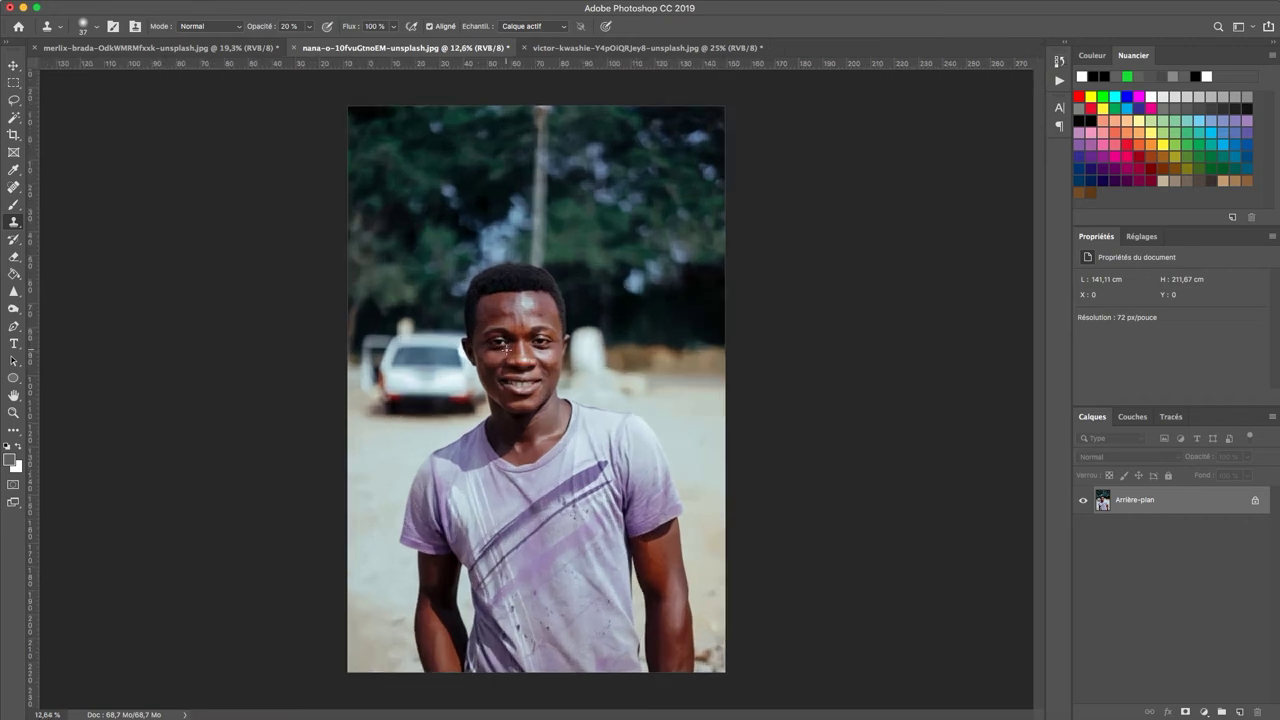
scroll(507, 349, "up", 4)
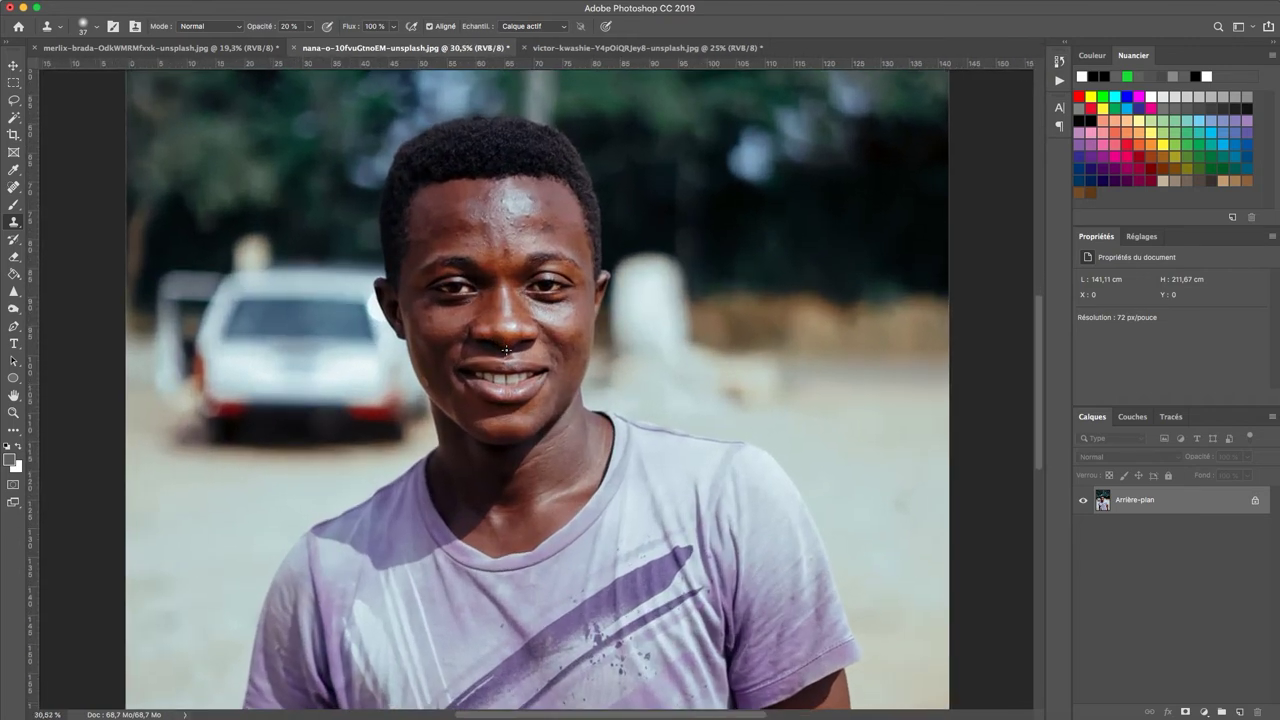
scroll(507, 349, "up", 3)
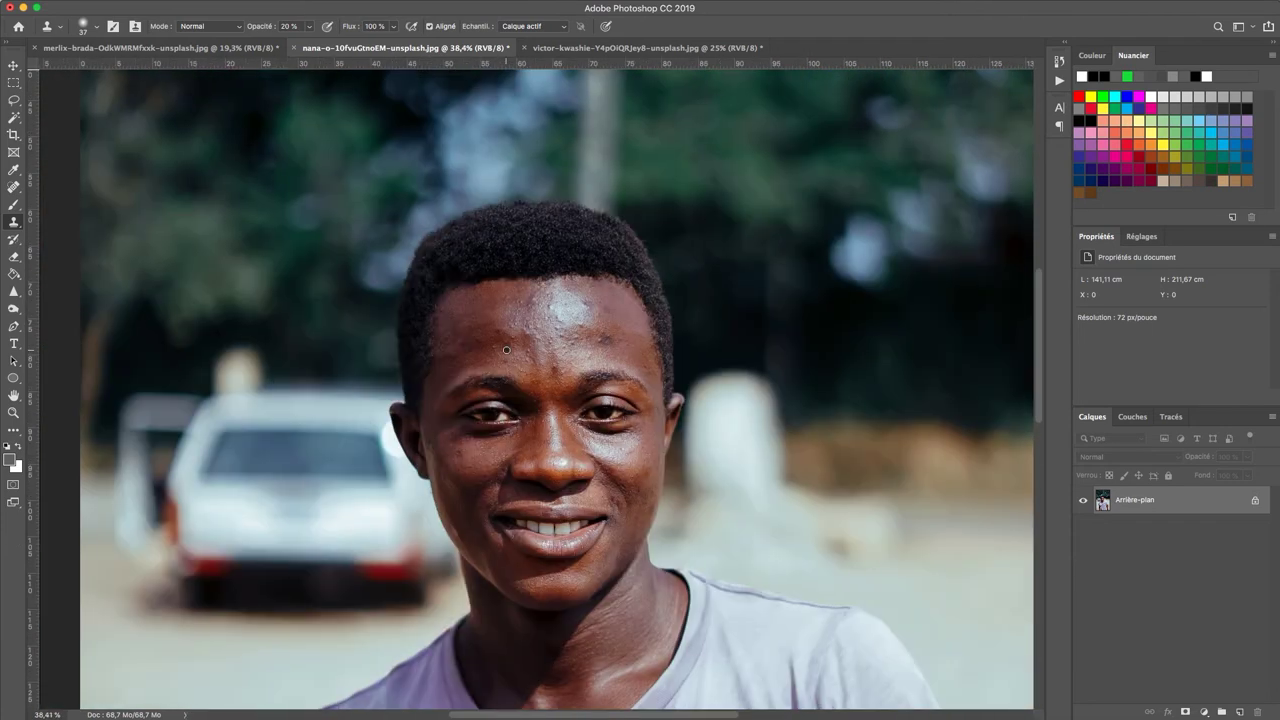
scroll(507, 349, "up", 4)
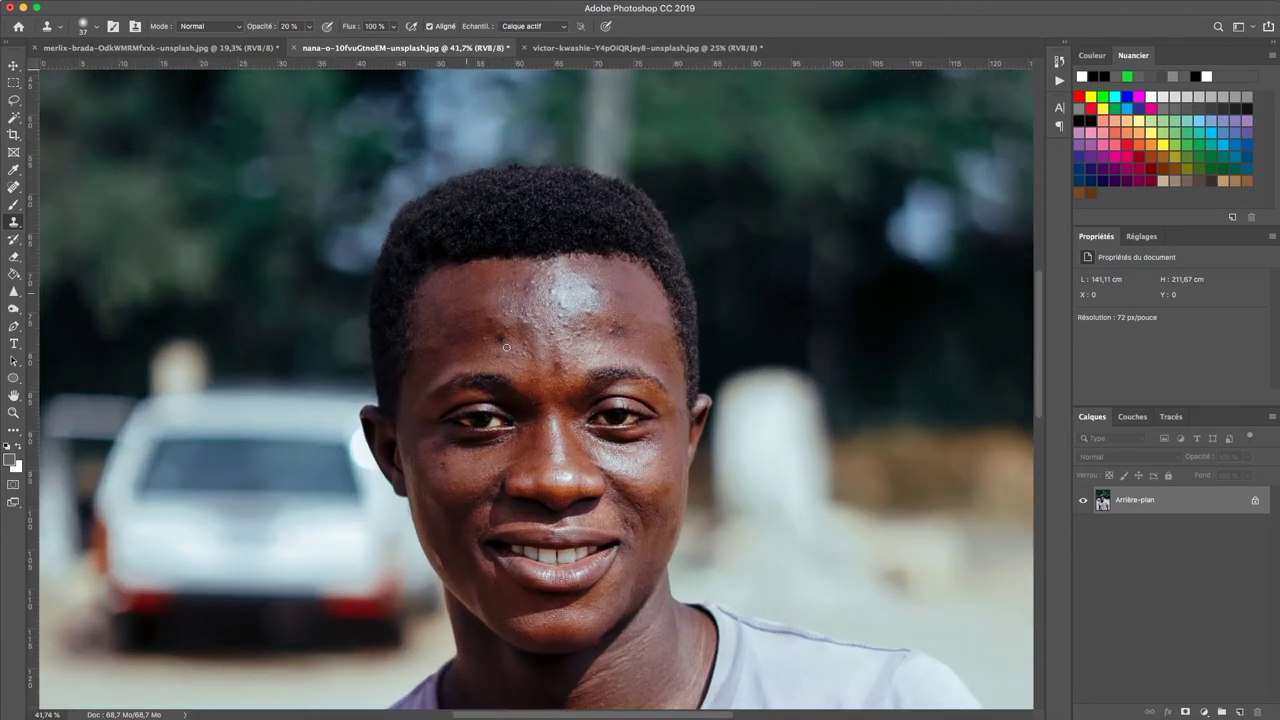
scroll(507, 349, "up", 1)
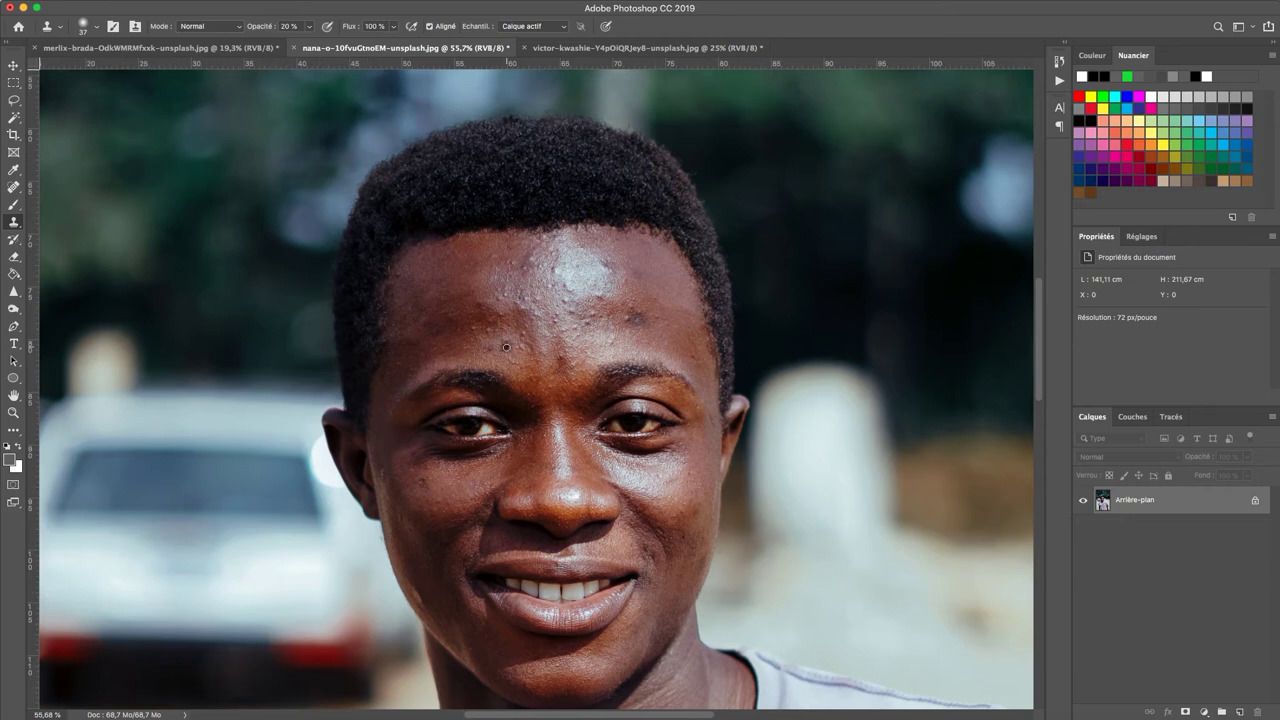
scroll(507, 347, "up", 1)
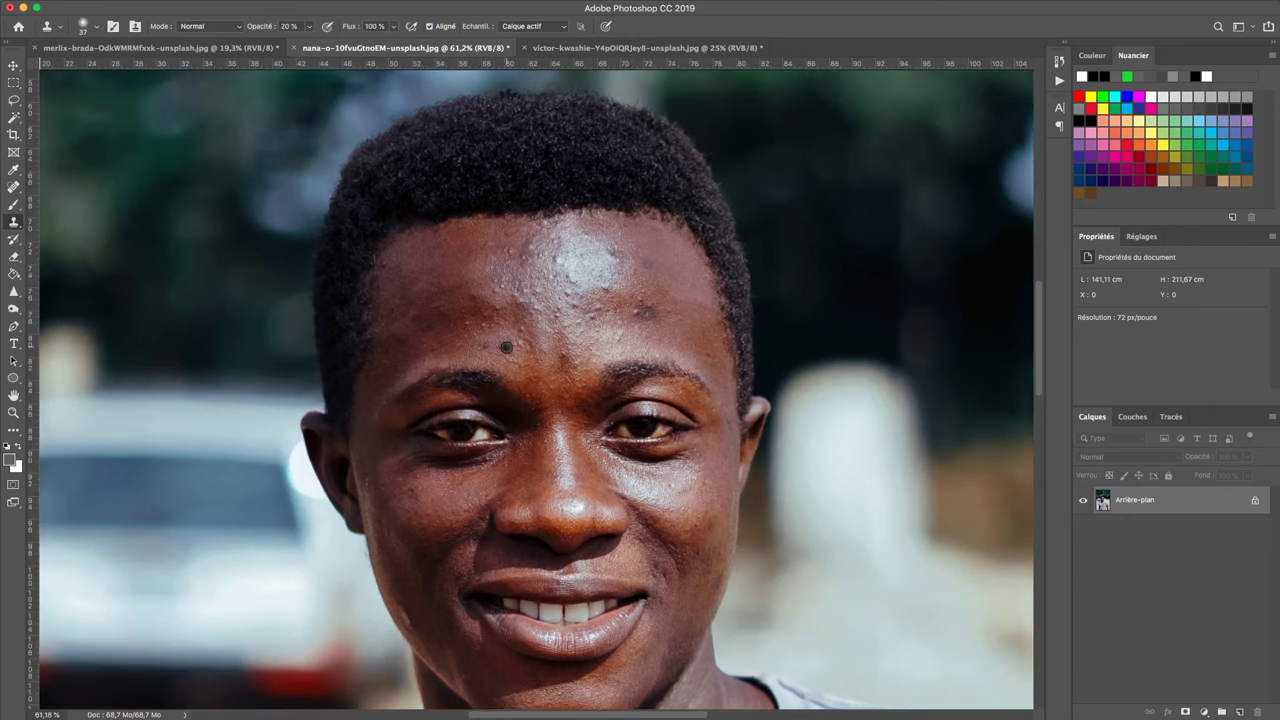
scroll(507, 347, "up", 2)
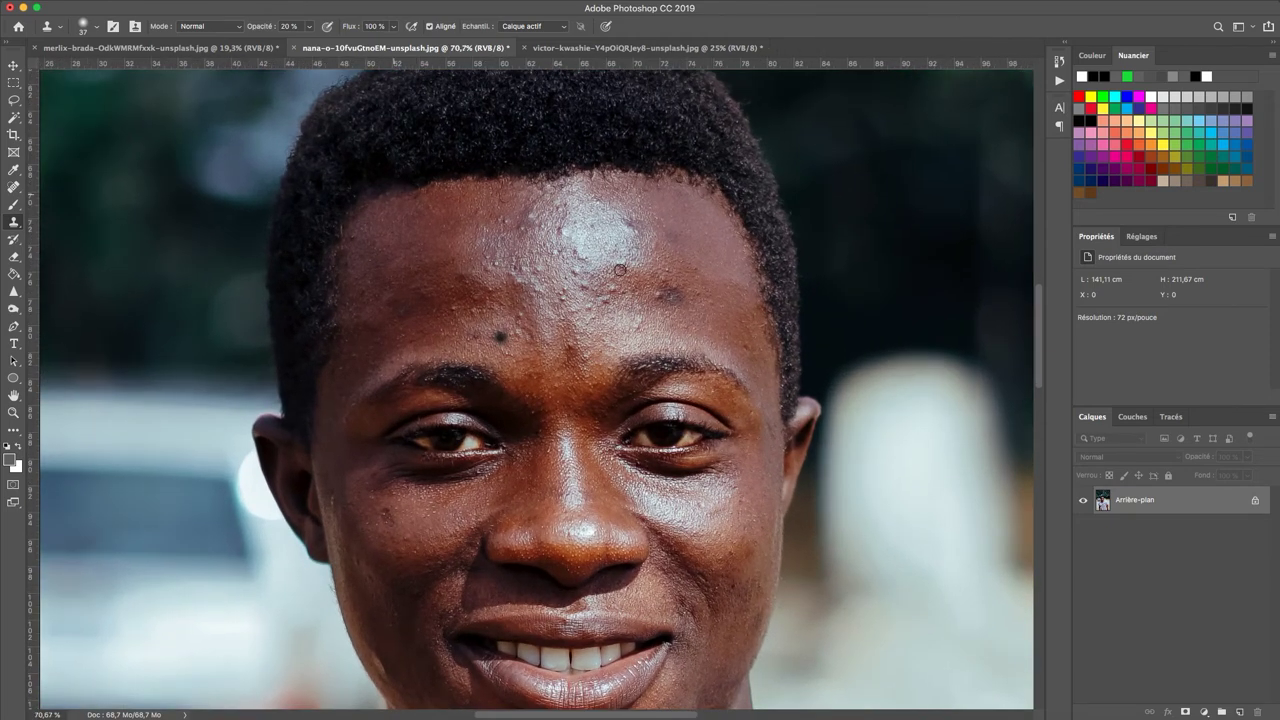
left_click(13, 187)
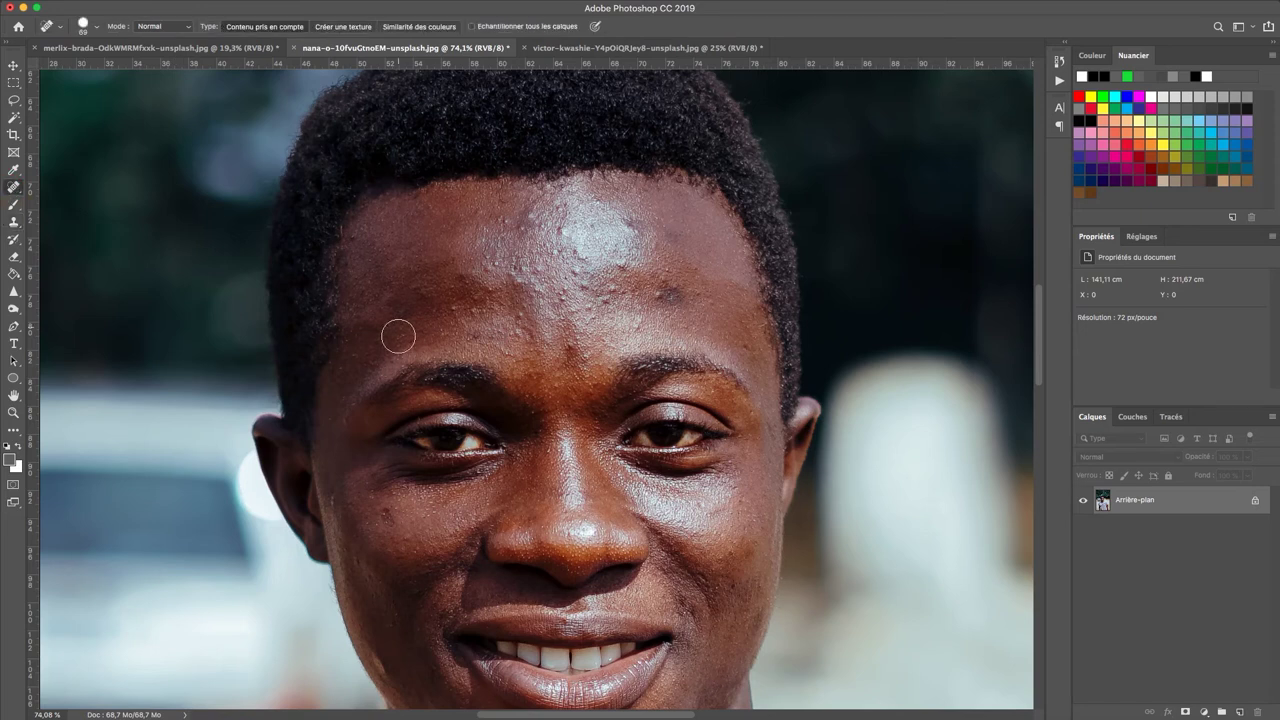
Restore the last spot-healing state recorded before the Camera Raw filter in the document history
left_click(1059, 63)
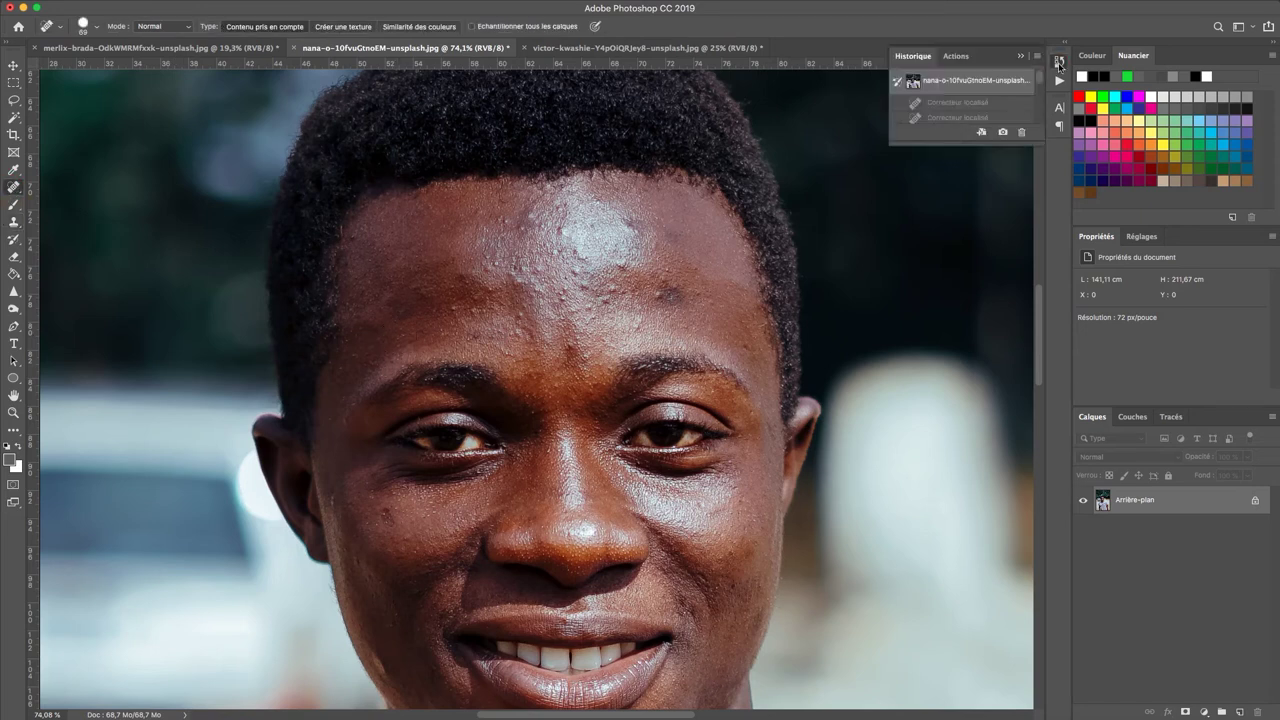
scroll(974, 119, "down", 2)
scroll(974, 119, "down", 3)
scroll(974, 119, "up", 1)
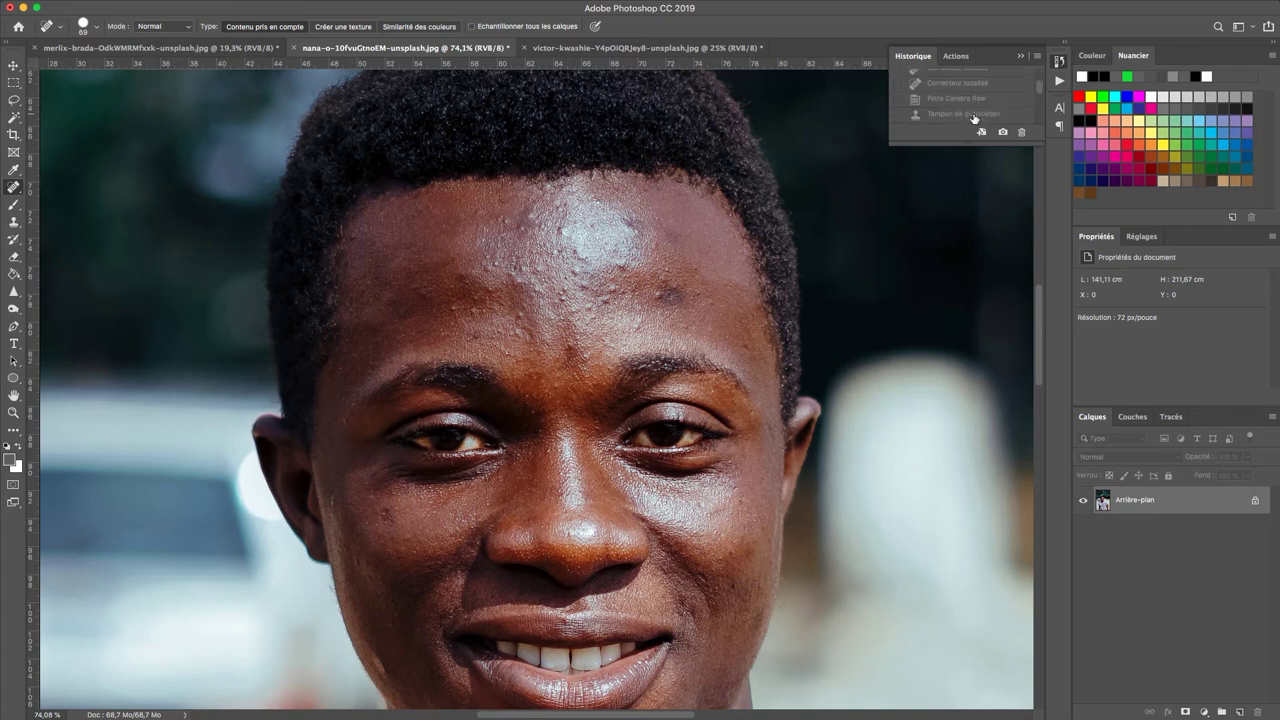
left_click(969, 84)
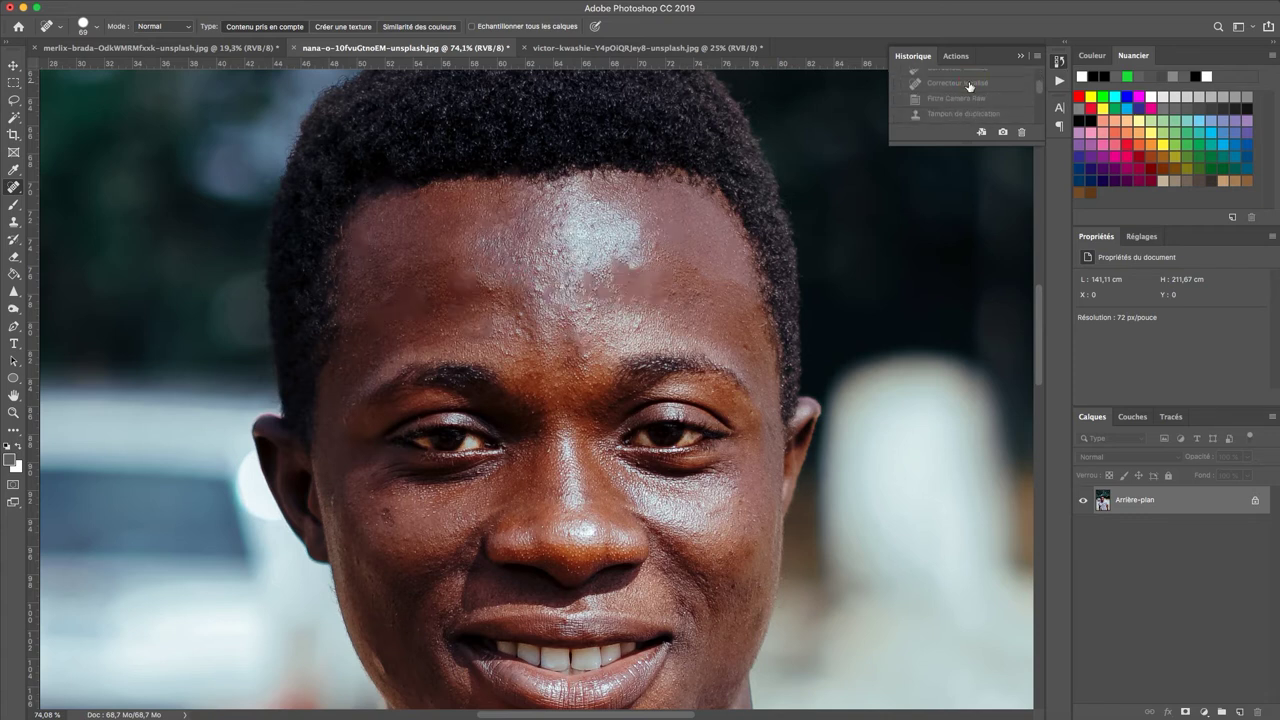
left_click(1020, 57)
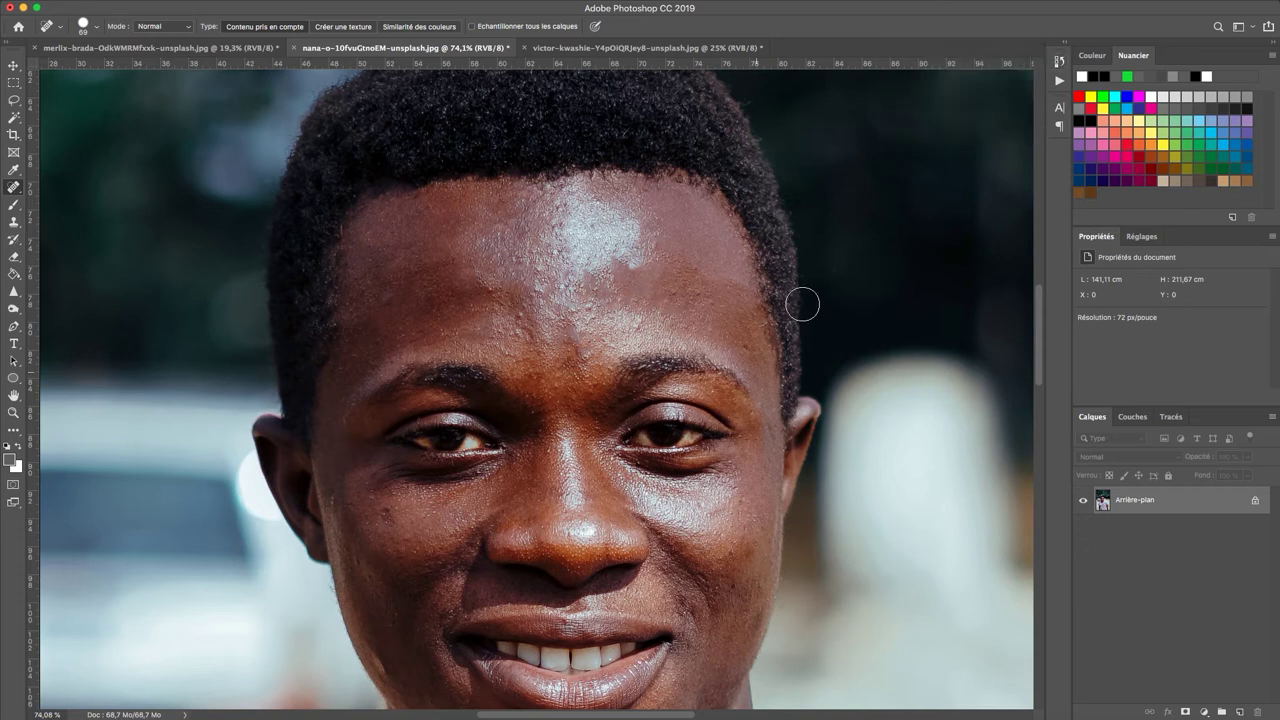
Open the Camera Raw filter and brighten the portrait with the basic adjustments, including Contraste +14 and Tons clairs -5
scroll(834, 371, "down", 6)
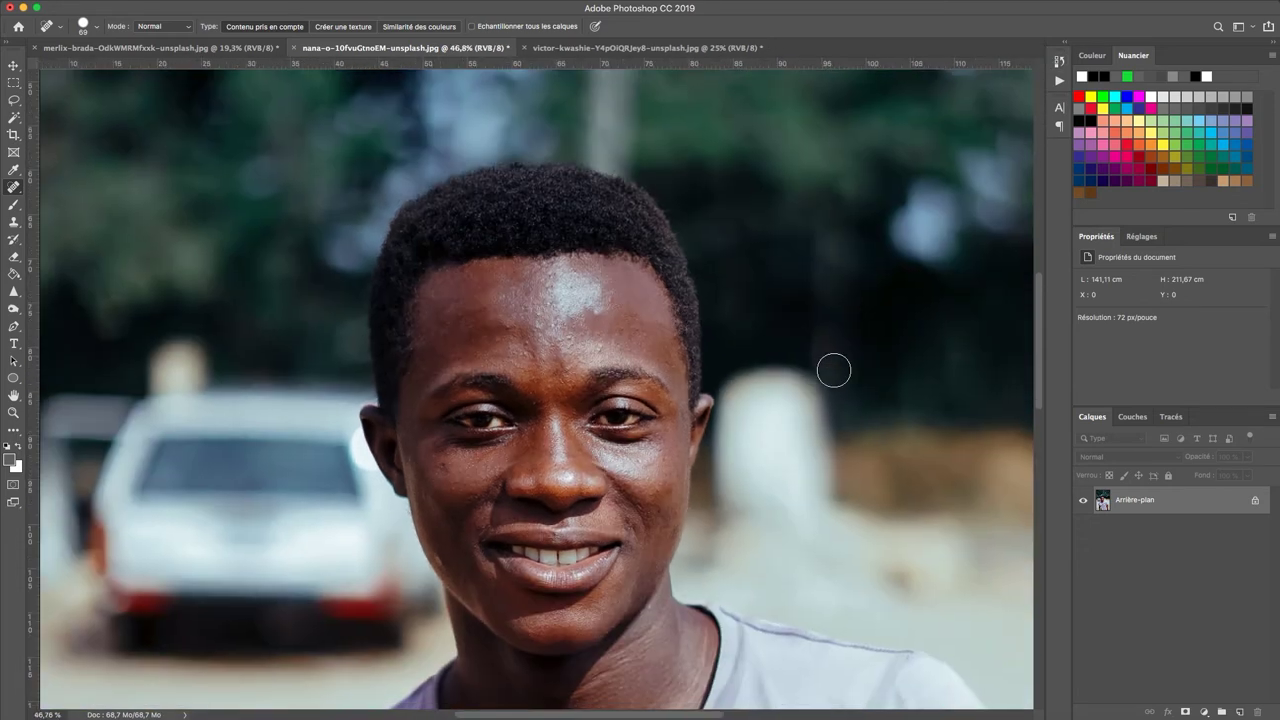
scroll(834, 371, "down", 2)
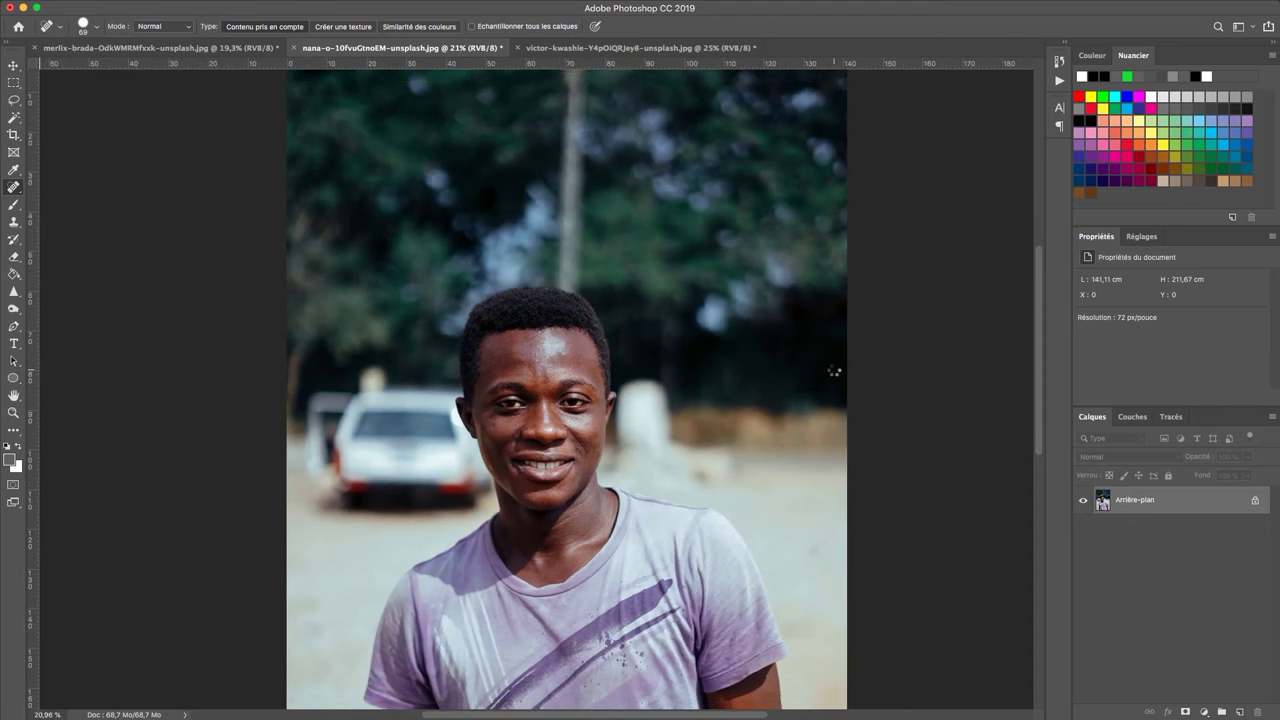
key("super+shift+a")
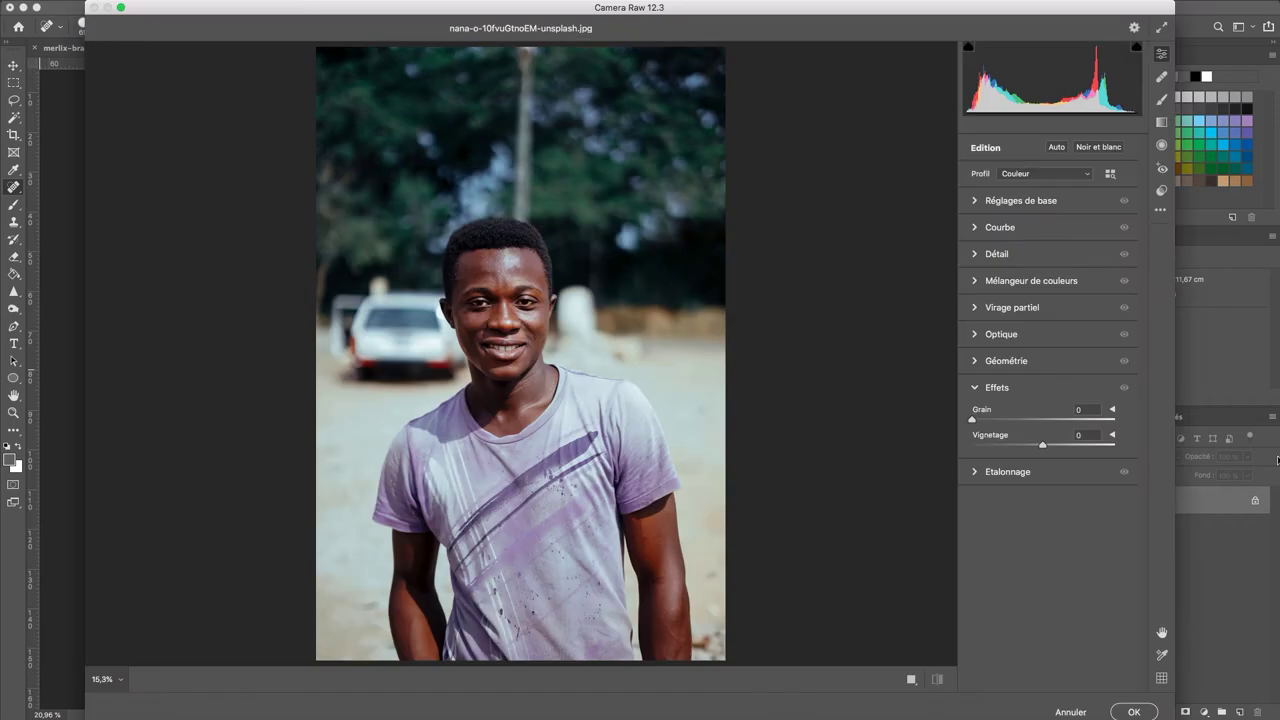
left_click(988, 200)
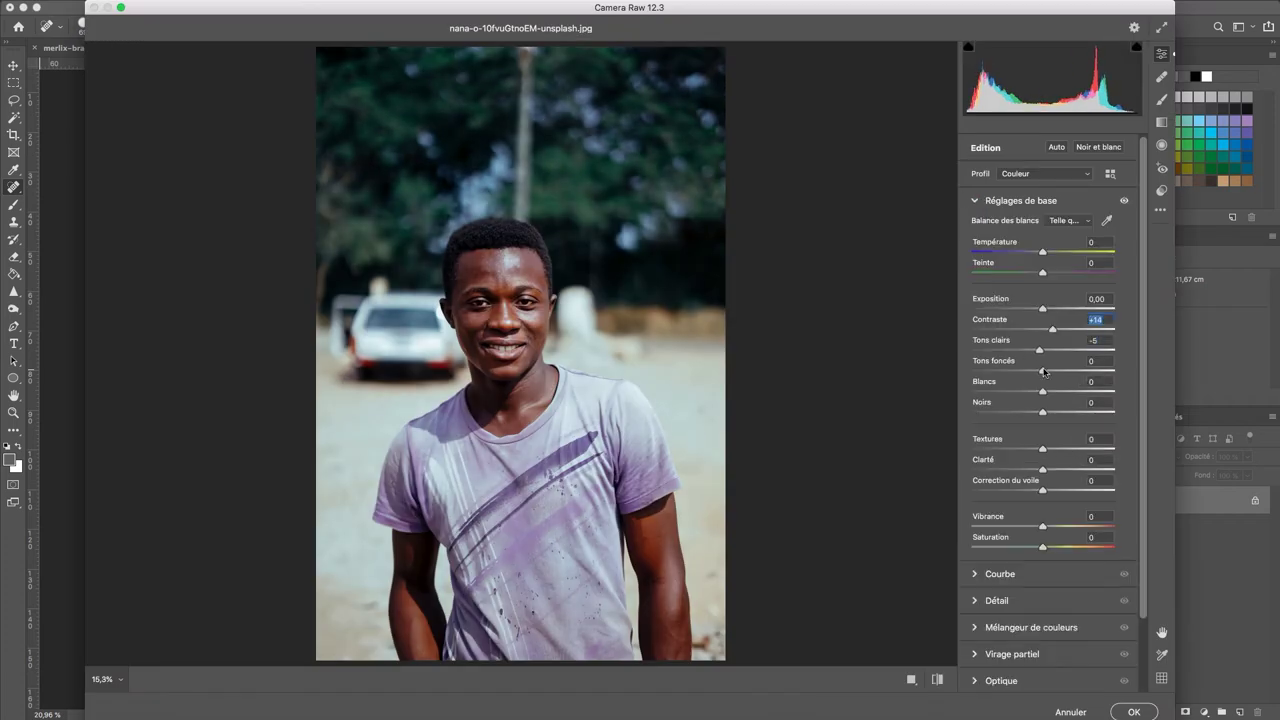
left_click_drag(1043, 309, 1052, 311)
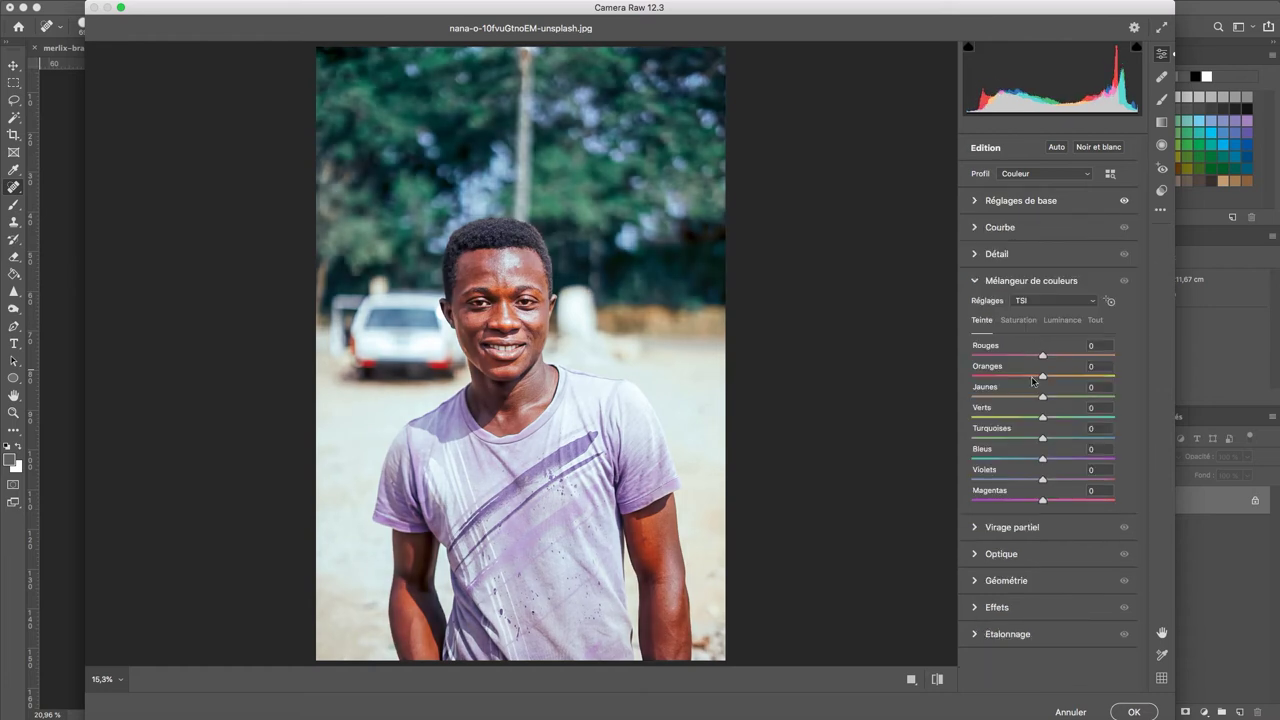
Shift the hues in the colour mixer: Jaunes -29, Verts +17, Turquoises -28 and Violets -39
left_click_drag(1056, 437, 1022, 437)
left_click_drag(1043, 417, 1055, 417)
left_click_drag(1043, 397, 1022, 397)
left_click_drag(1043, 479, 1015, 479)
left_click(1018, 320)
left_click(982, 320)
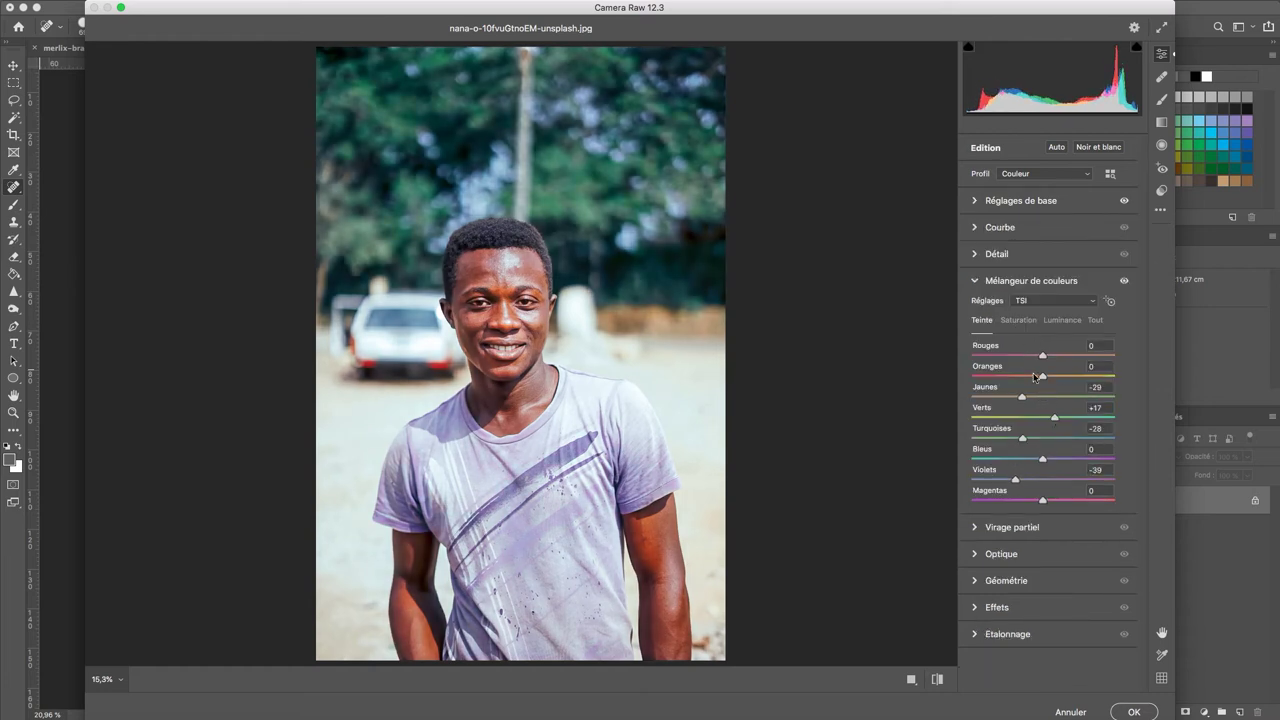
Lower the saturation of Oranges to -21 in the colour mixer and apply the Camera Raw filter
left_click(1062, 320)
left_click(1018, 320)
left_click_drag(1042, 376, 1025, 375)
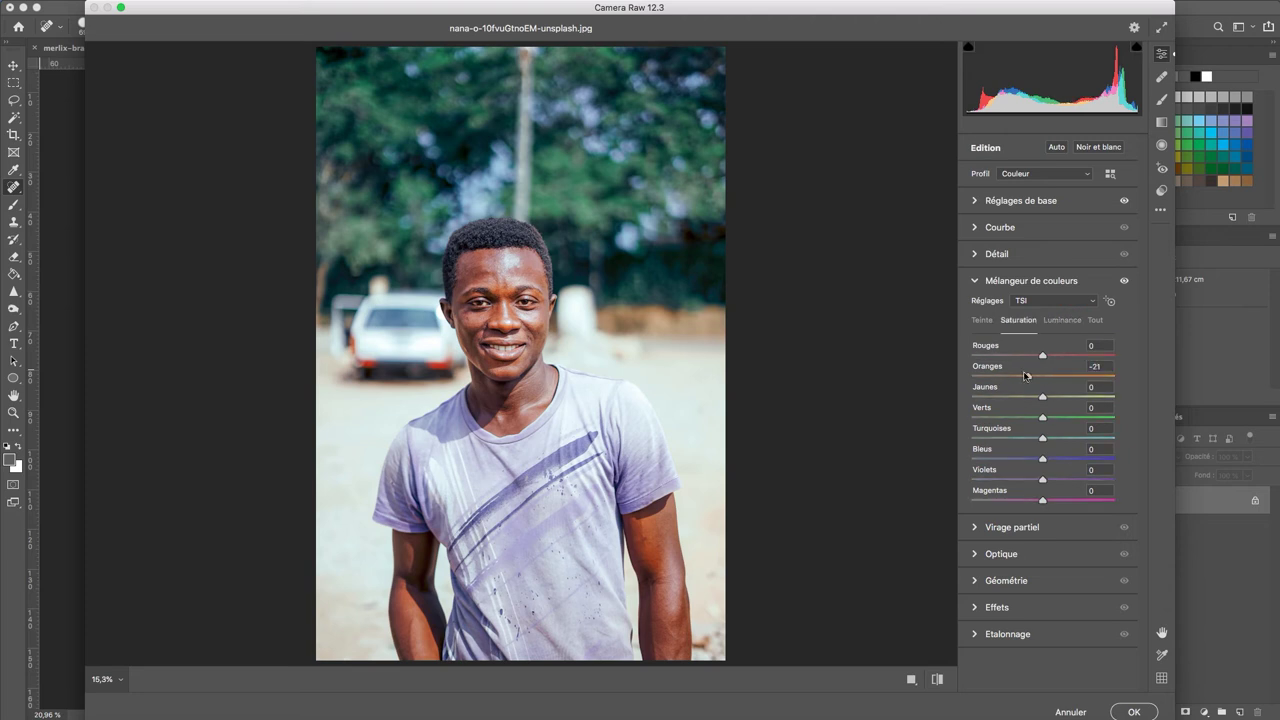
left_click(1133, 711)
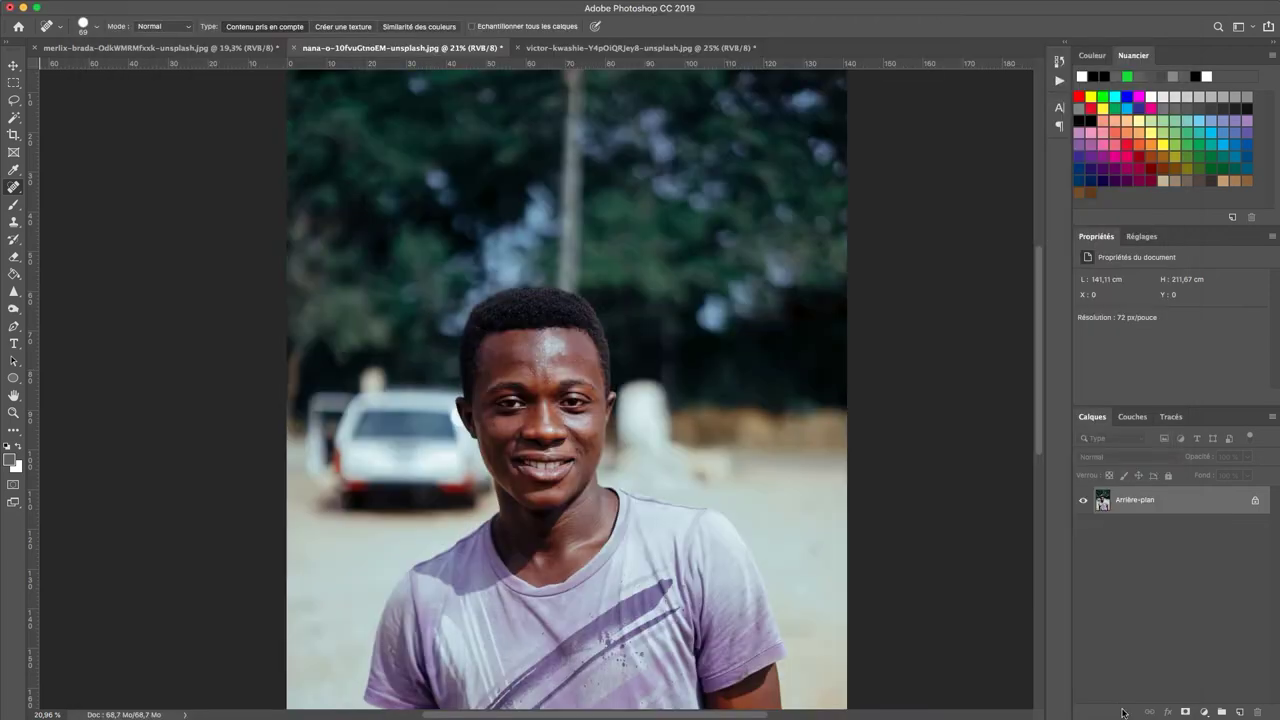
Set up the Clone Stamp for the forehead hairline with 77 % opacity and 73 % brush hardness
scroll(523, 411, "up", 8)
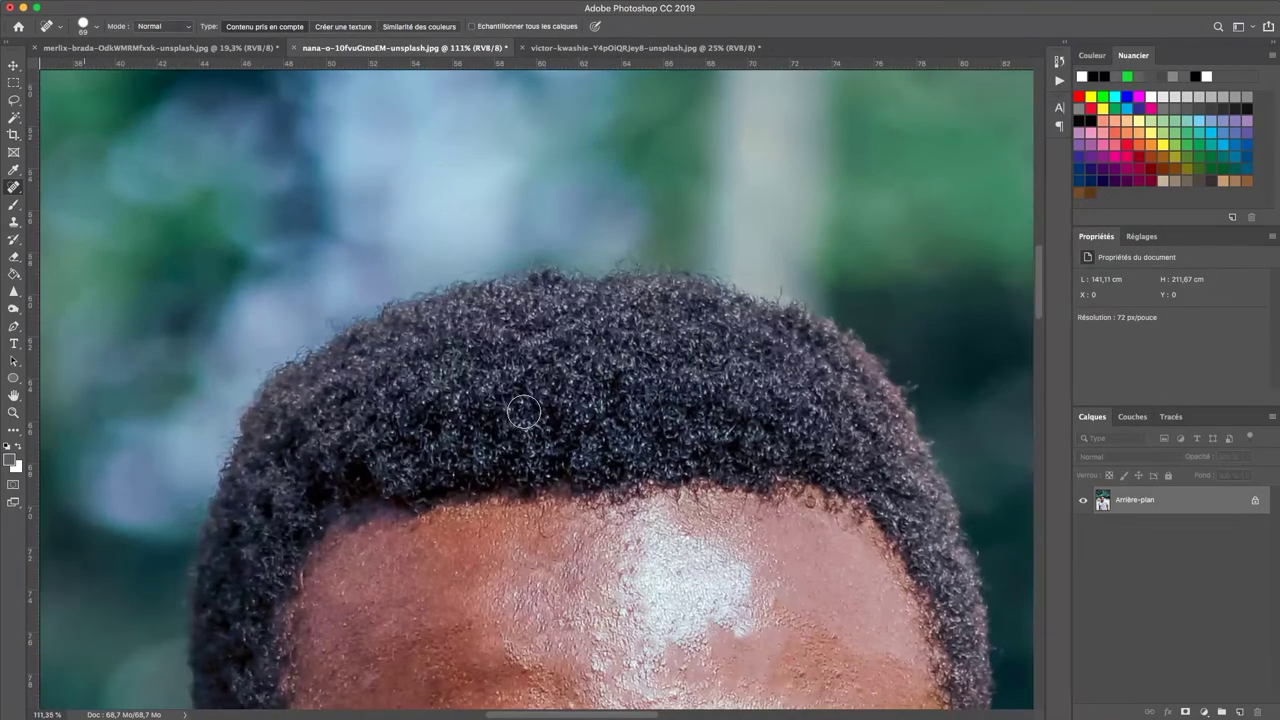
scroll(523, 411, "down", 5)
scroll(523, 411, "right", 3)
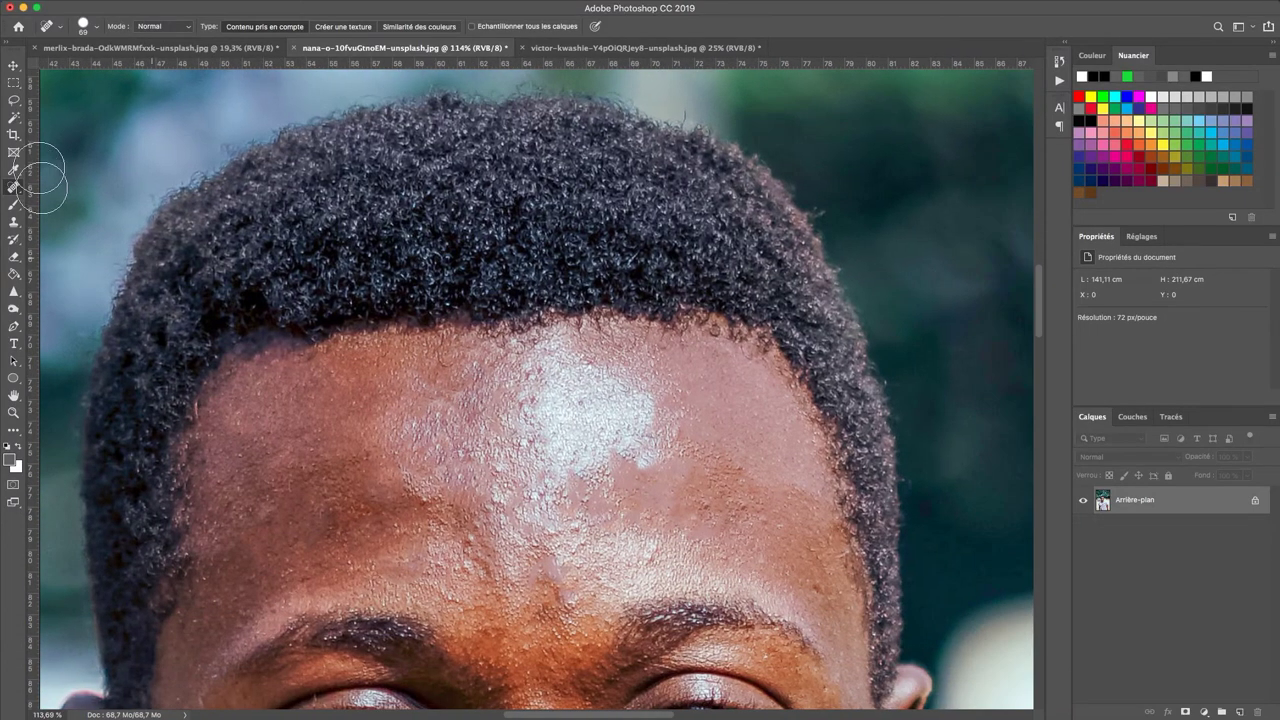
left_click(13, 222)
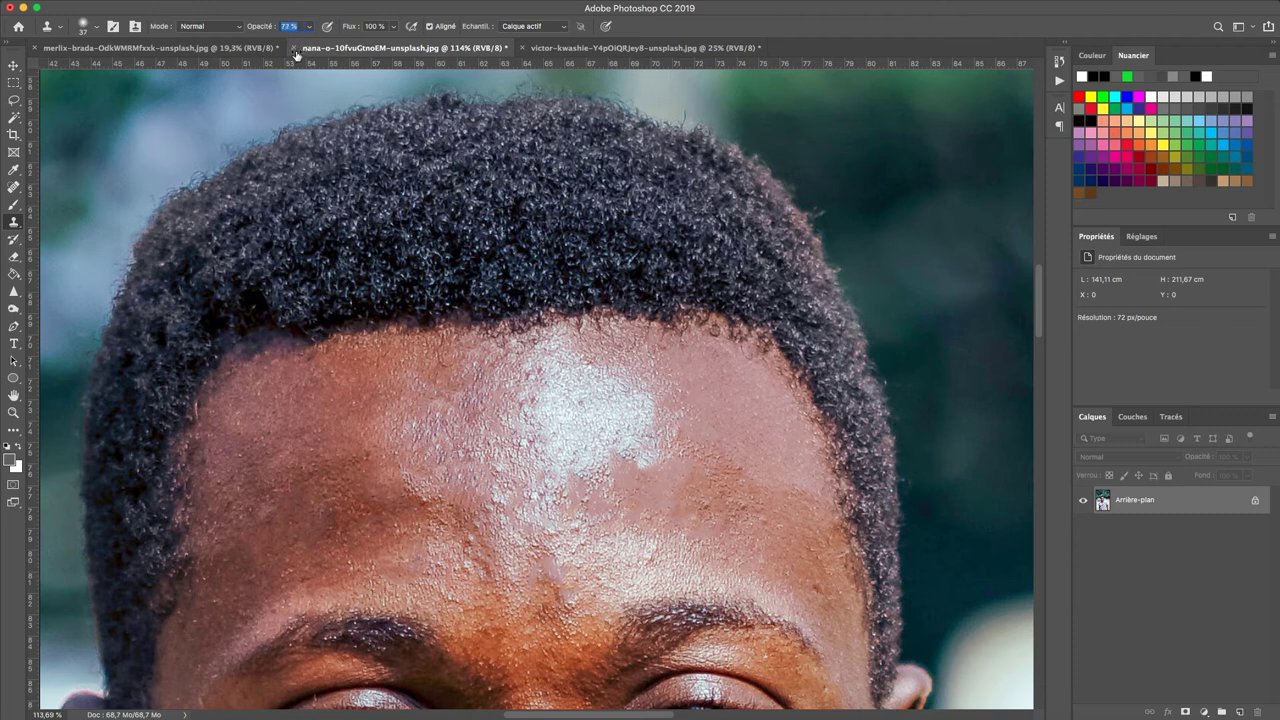
right_click(497, 520)
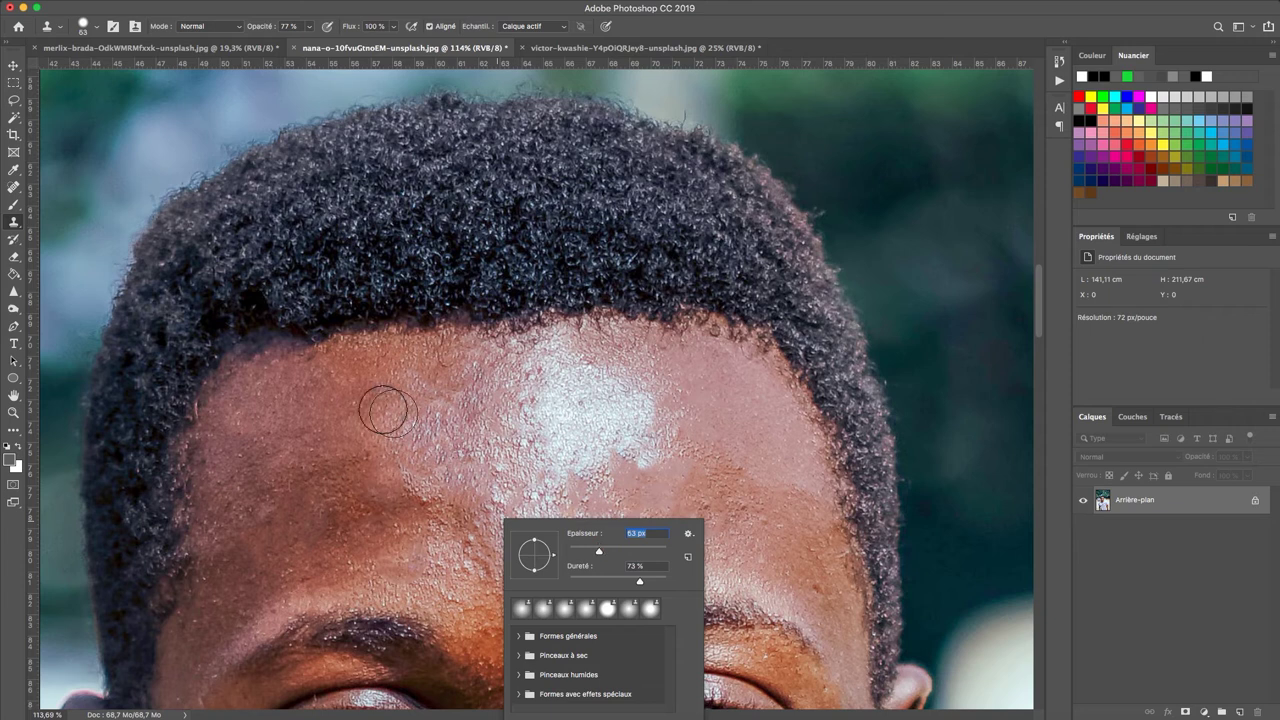
Clone forehead skin over the stray hairs along the front hairline and down the temple on the photo's left side
left_click(236, 408, "alt")
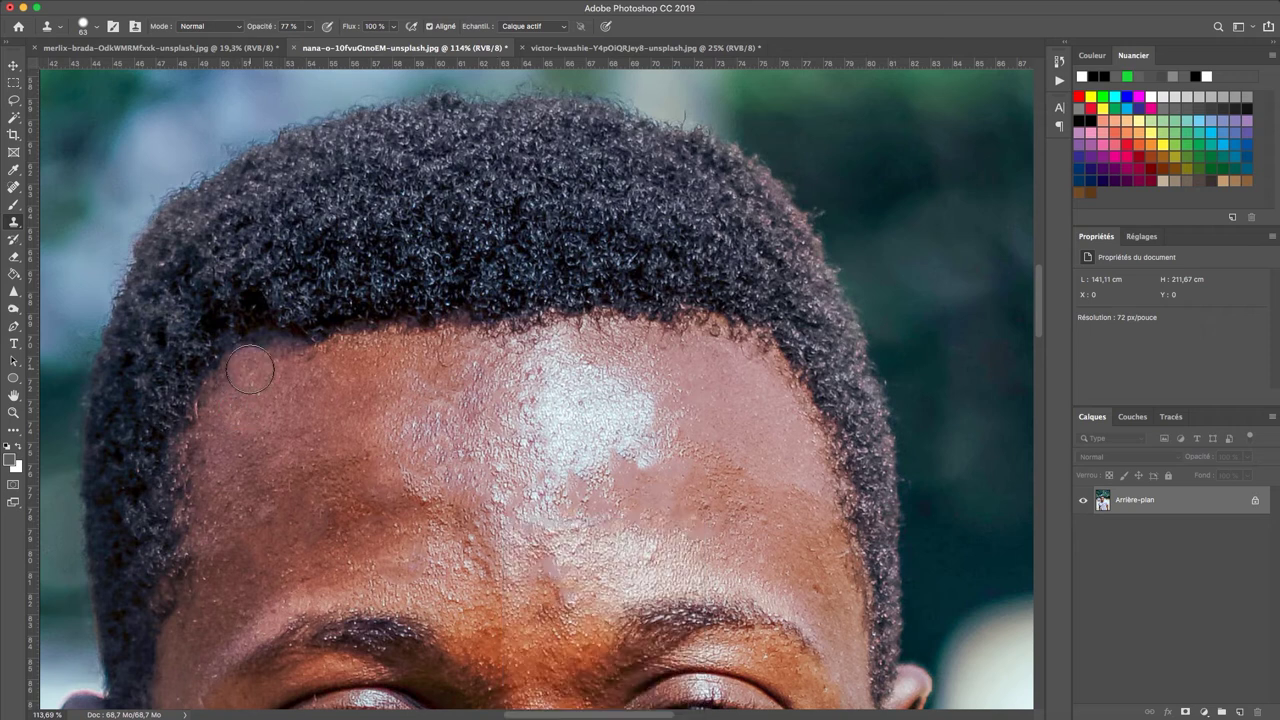
mouse_move(250, 370)
left_mouse_down()
mouse_move(526, 333)
mouse_move(666, 337)
mouse_move(751, 356)
mouse_move(777, 409)
mouse_move(771, 365)
mouse_move(761, 362)
mouse_move(785, 426)
mouse_move(776, 377)
mouse_move(790, 431)
left_mouse_up()
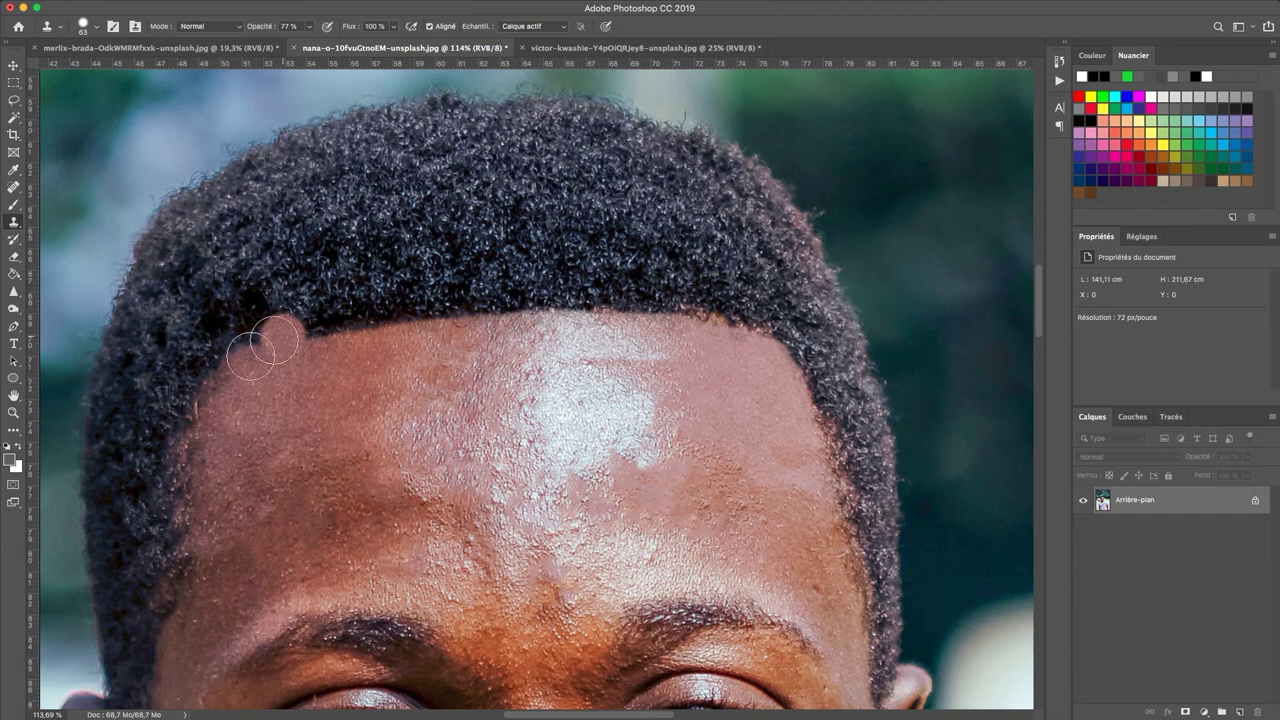
mouse_move(243, 394)
left_mouse_down()
mouse_move(215, 382)
mouse_move(240, 372)
mouse_move(214, 443)
mouse_move(206, 554)
left_mouse_up()
left_click(506, 567)
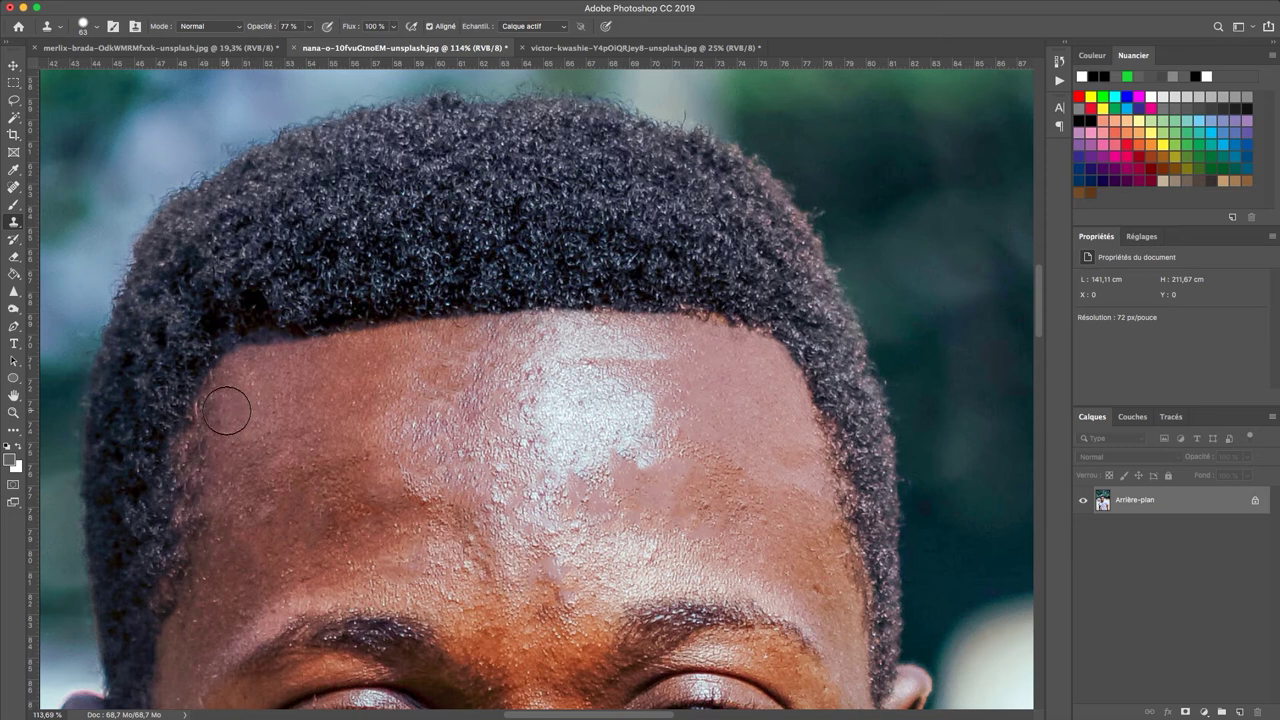
mouse_move(223, 414)
left_mouse_down()
mouse_move(205, 555)
mouse_move(214, 442)
left_mouse_up()
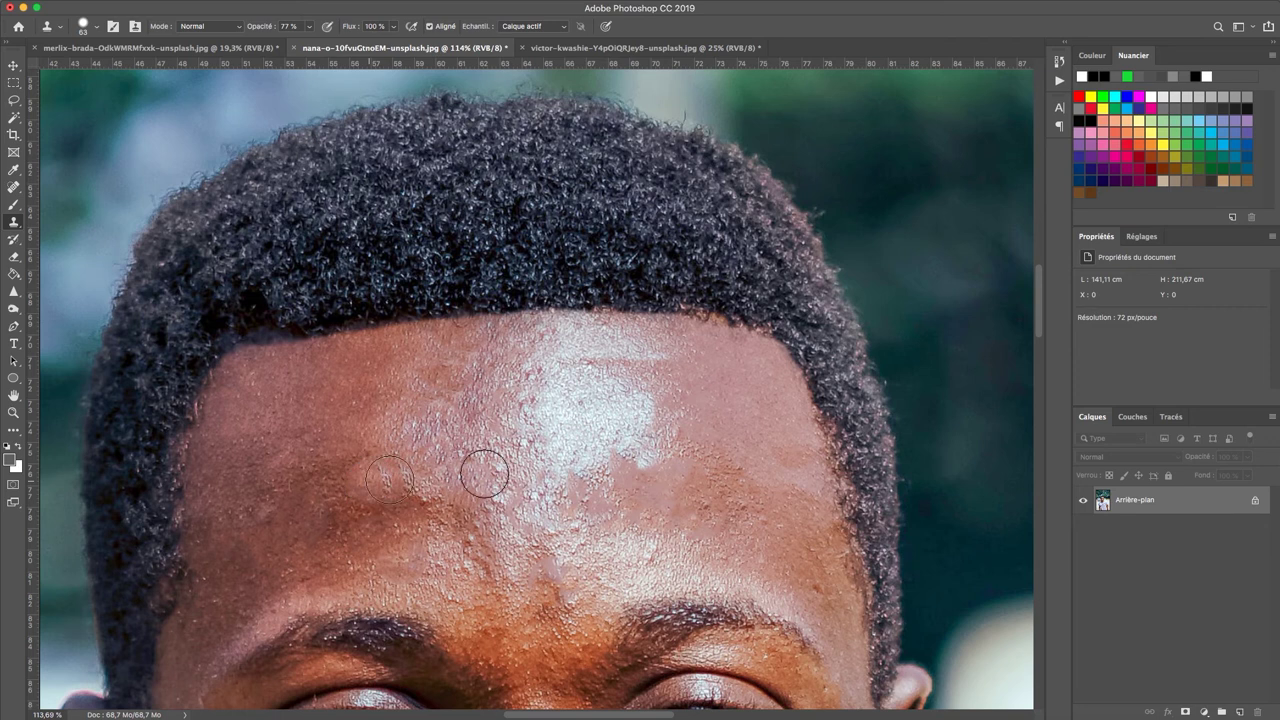
scroll(608, 492, "down", 3)
scroll(608, 492, "down", 4)
scroll(606, 491, "left", 4)
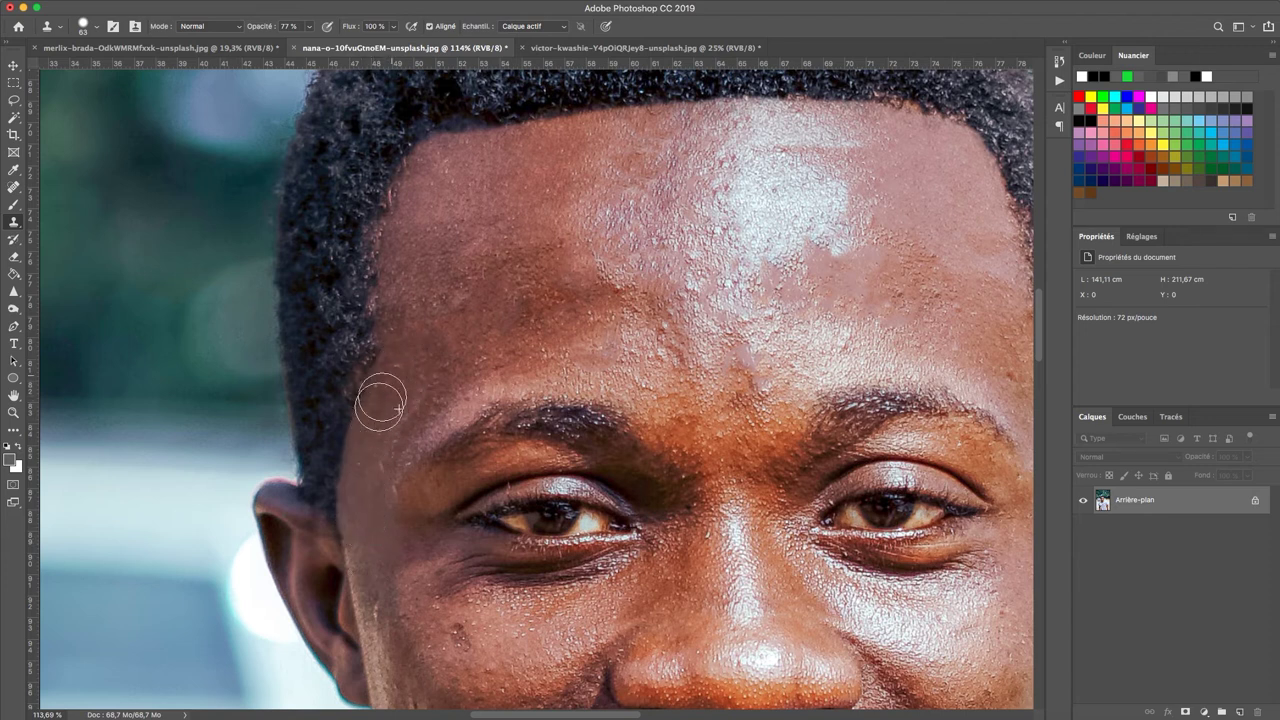
Clone nearby skin over the uneven hairs along the temple on the photo's right side, down towards the ear
scroll(586, 338, "right", 5)
scroll(586, 338, "right", 7)
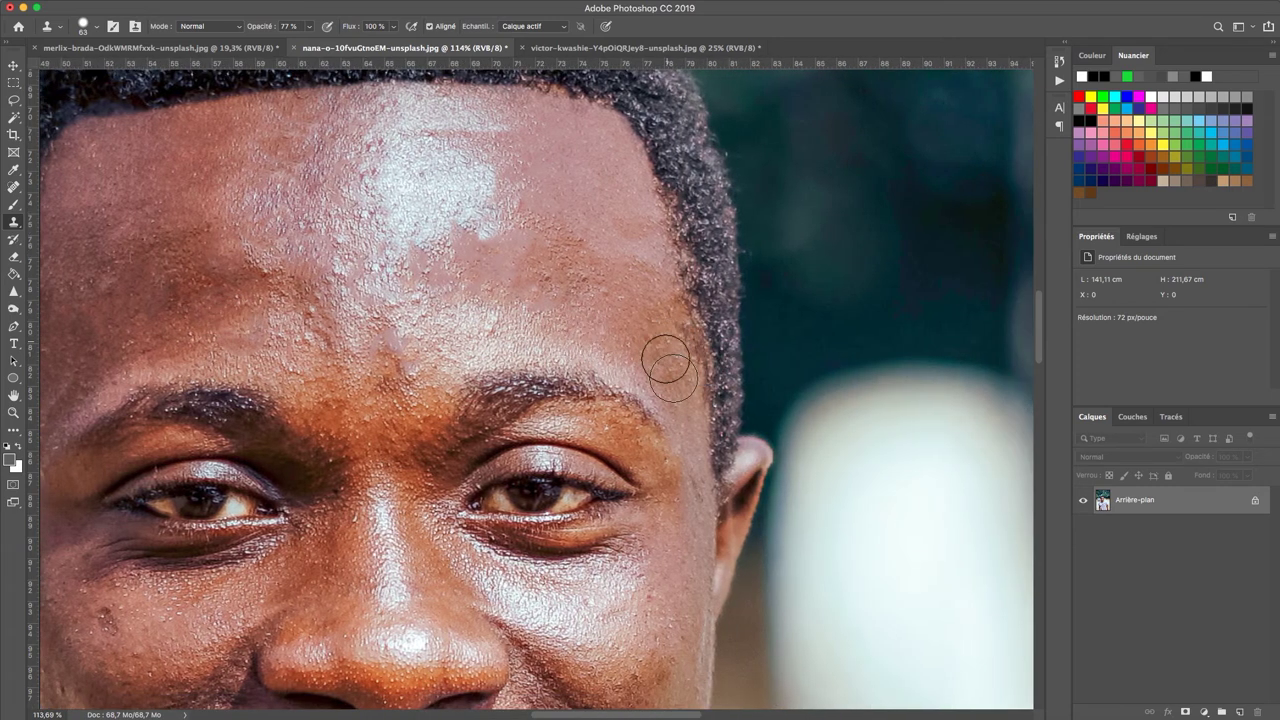
left_click(630, 331, "alt")
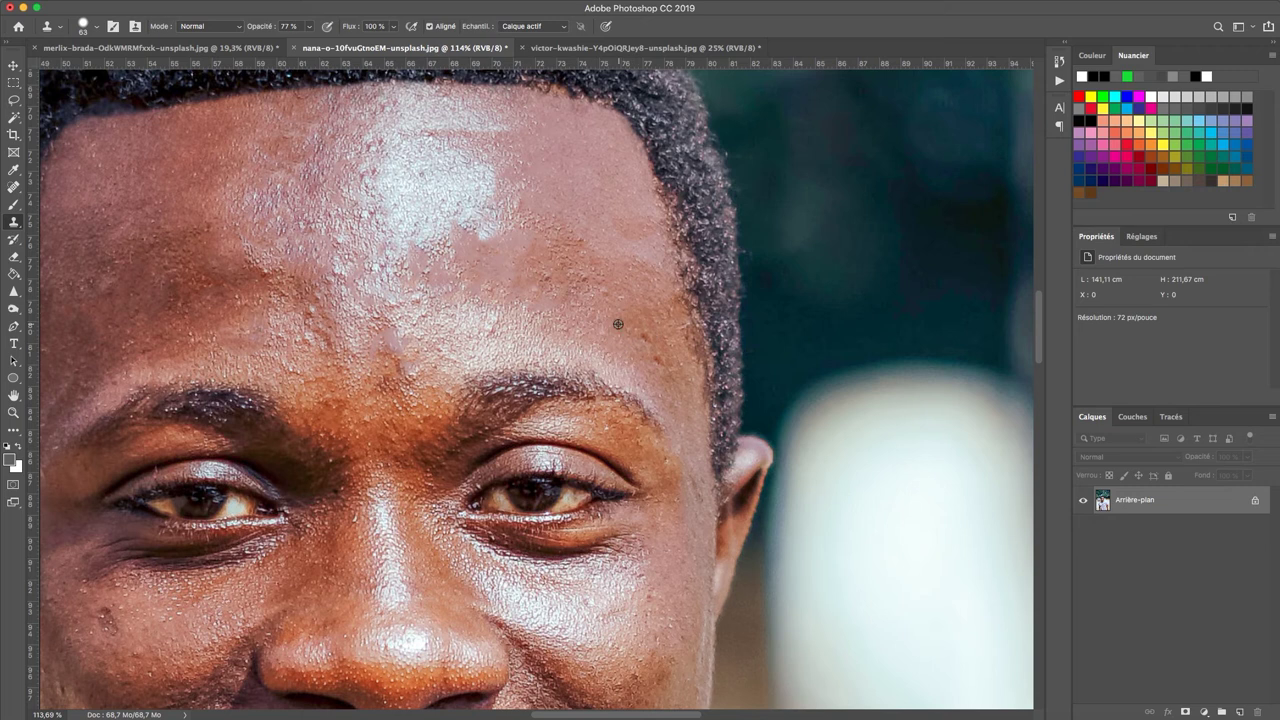
left_click_drag(669, 356, 683, 394)
left_click(634, 293, "alt")
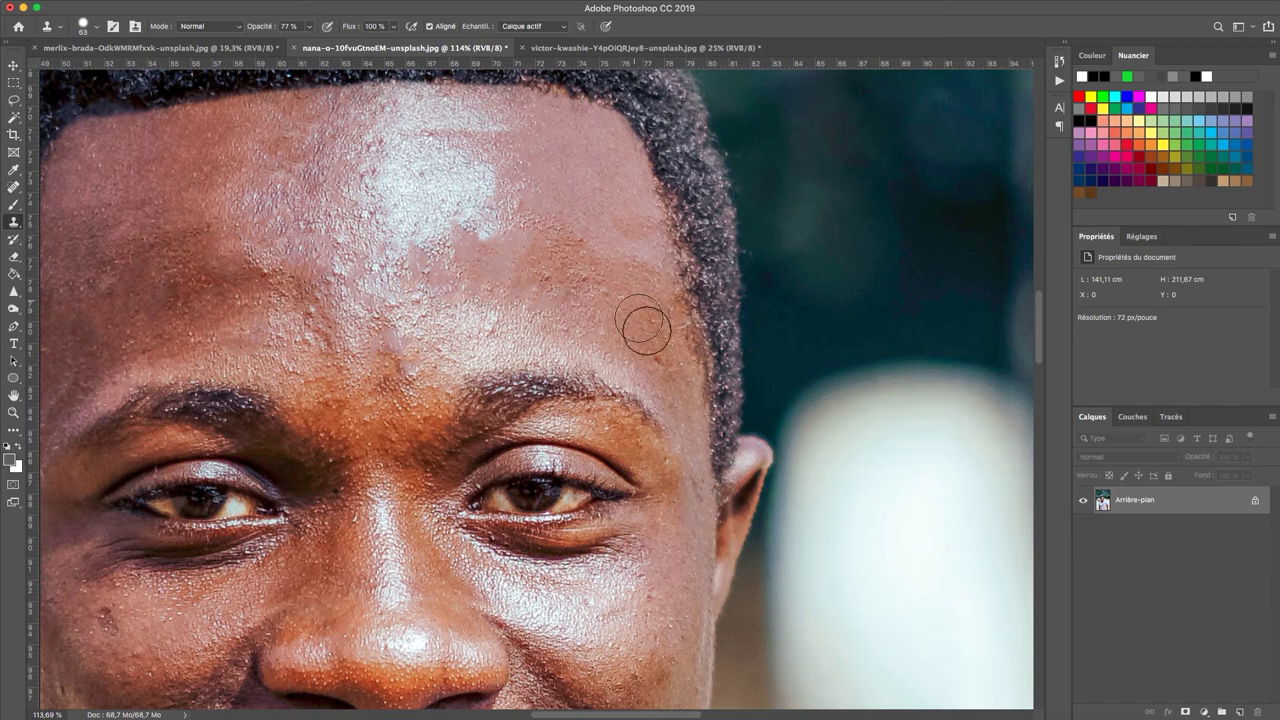
mouse_move(652, 338)
left_mouse_down()
mouse_move(668, 373)
mouse_move(663, 326)
mouse_move(700, 429)
mouse_move(689, 389)
mouse_move(697, 466)
left_mouse_up()
mouse_move(700, 360)
left_mouse_down()
mouse_move(689, 401)
mouse_move(683, 374)
mouse_move(691, 393)
left_mouse_up()
Set the Clone Stamp opacity to 87 % for reshaping the outer edge of the hair on the photo's left side
scroll(690, 393, "down", 5)
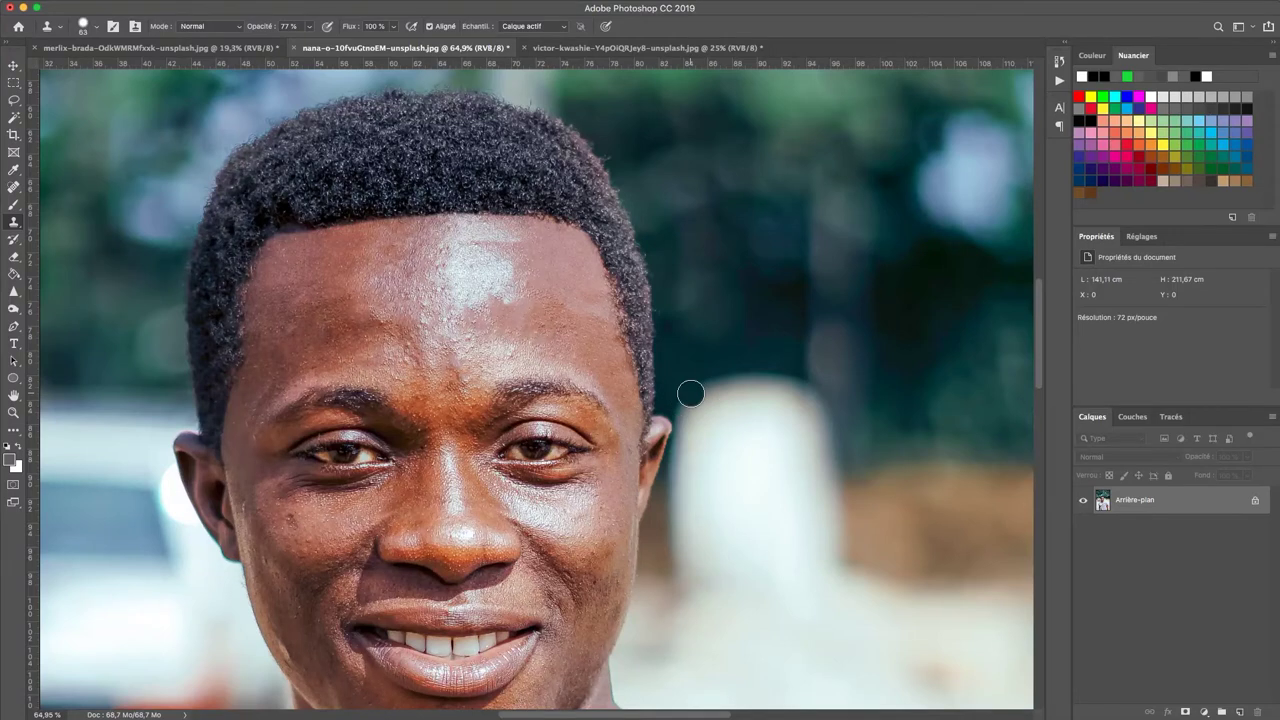
scroll(690, 393, "left", 3)
scroll(690, 393, "up", 2)
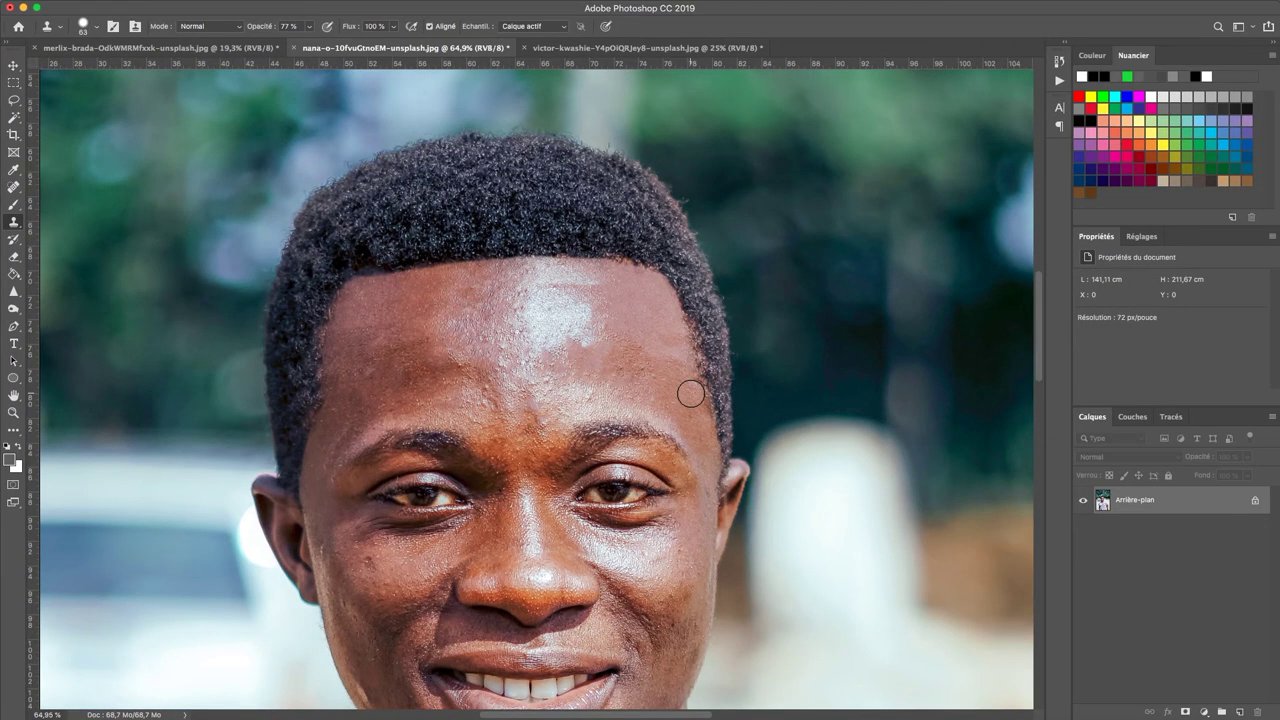
scroll(690, 393, "up", 4)
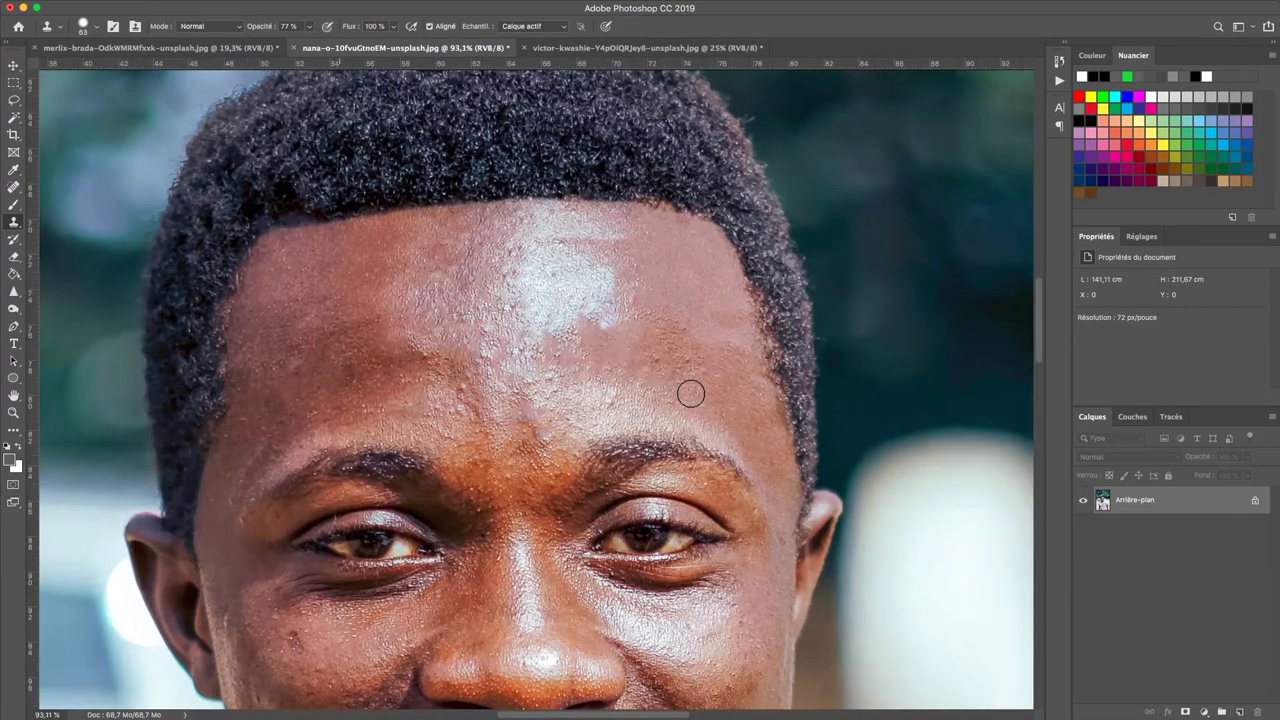
scroll(690, 393, "up", 1)
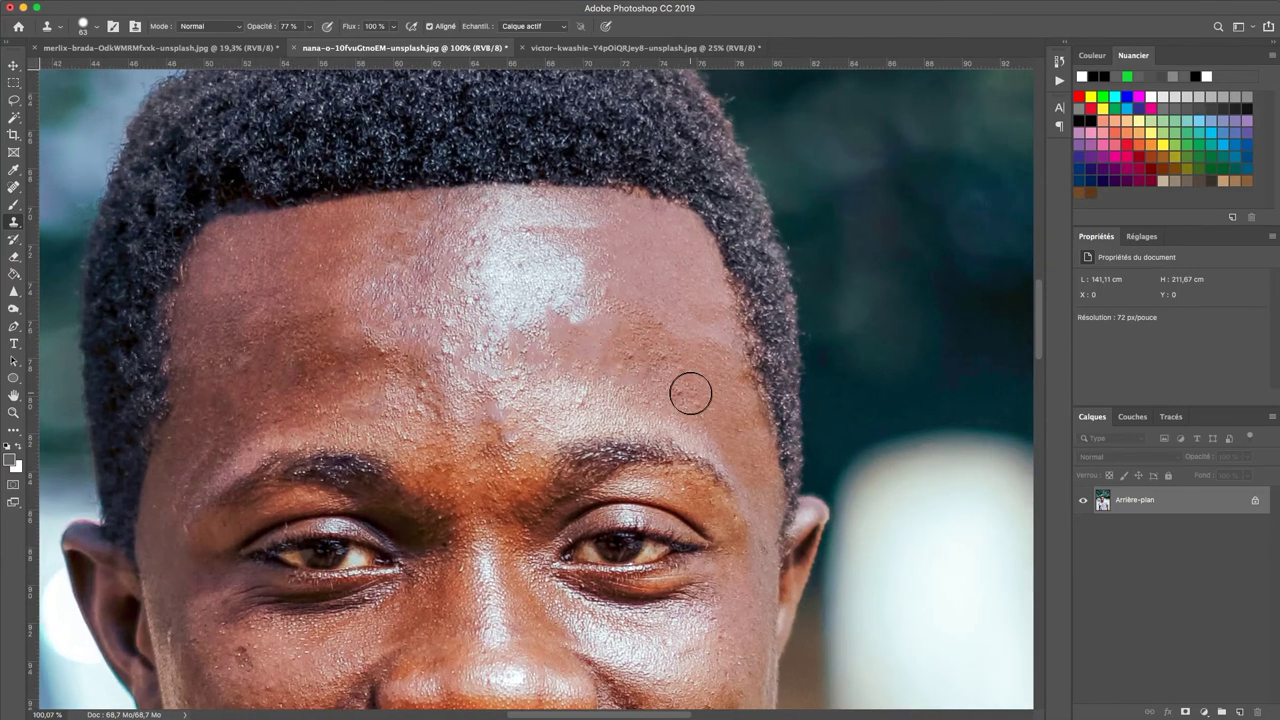
scroll(690, 393, "left", 8)
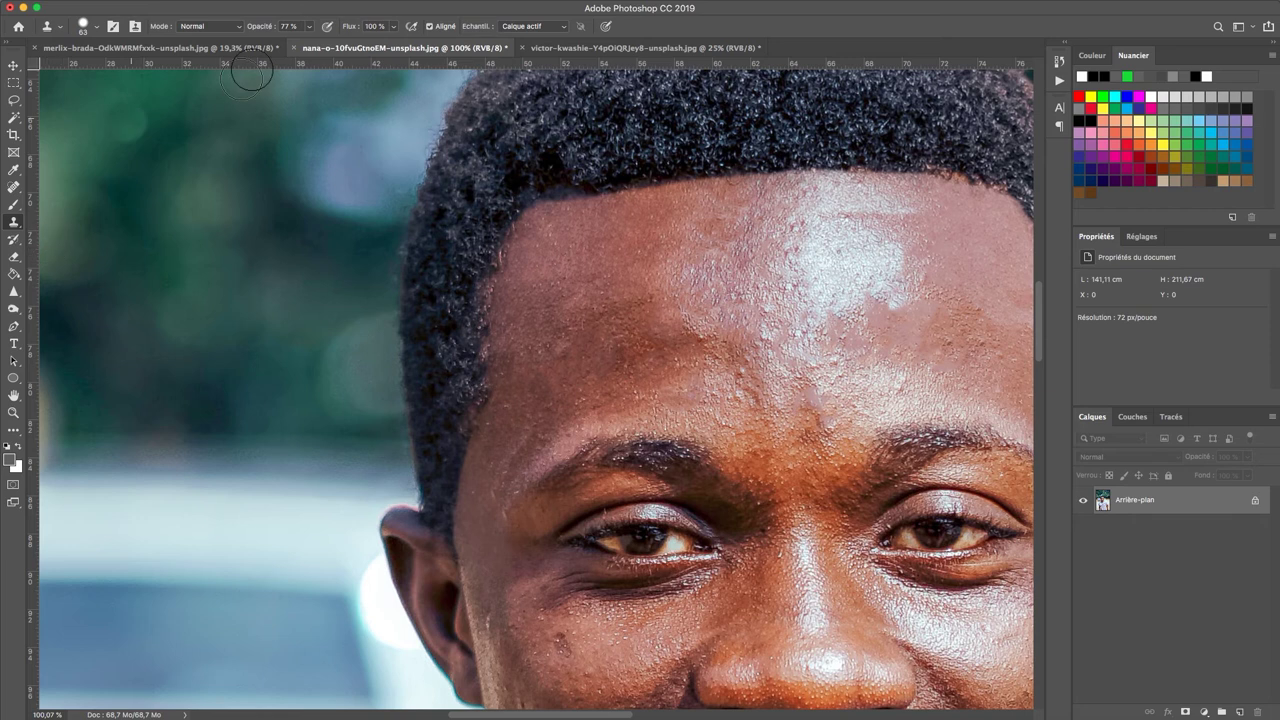
right_click(344, 337)
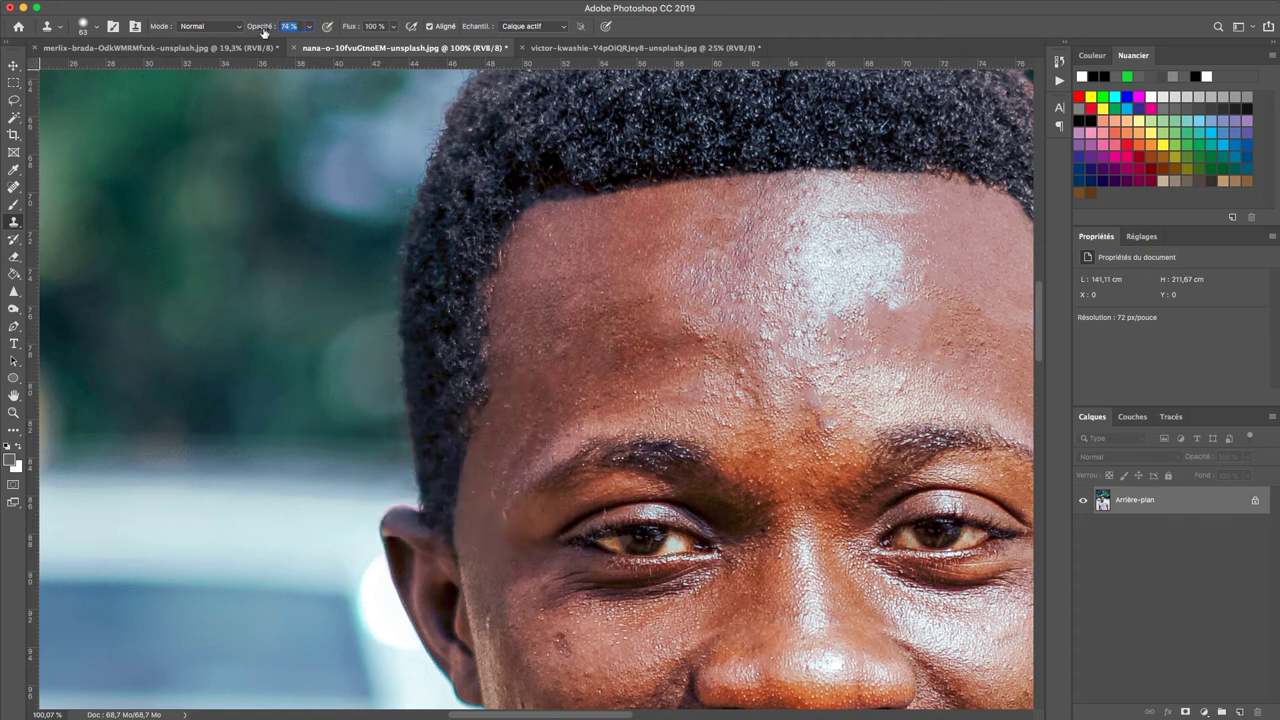
left_click_drag(256, 33, 259, 33)
left_click(344, 314, "alt")
mouse_move(383, 303)
left_mouse_down()
mouse_move(391, 394)
mouse_move(390, 300)
mouse_move(404, 418)
mouse_move(394, 350)
left_mouse_up()
key("super+z")
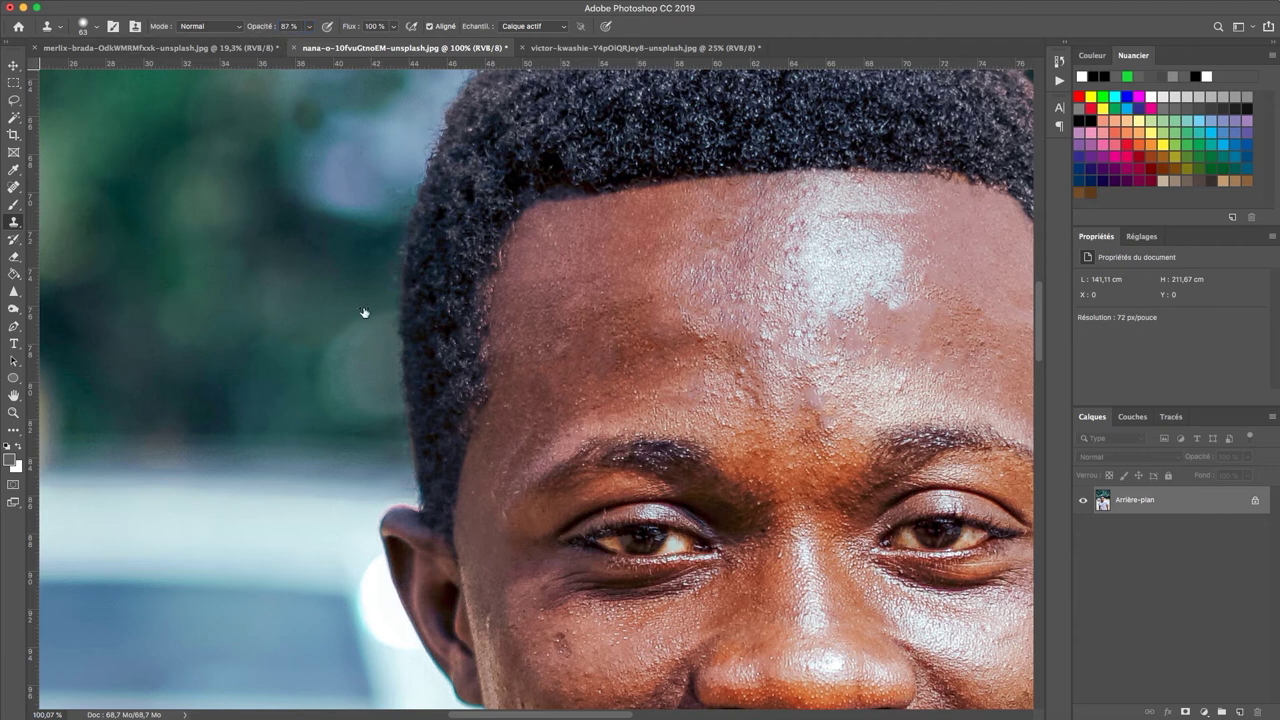
mouse_move(383, 320)
left_mouse_down()
mouse_move(391, 398)
mouse_move(386, 309)
mouse_move(399, 430)
left_mouse_up()
Soften the Clone Stamp brush to 19 % hardness
right_click(402, 432)
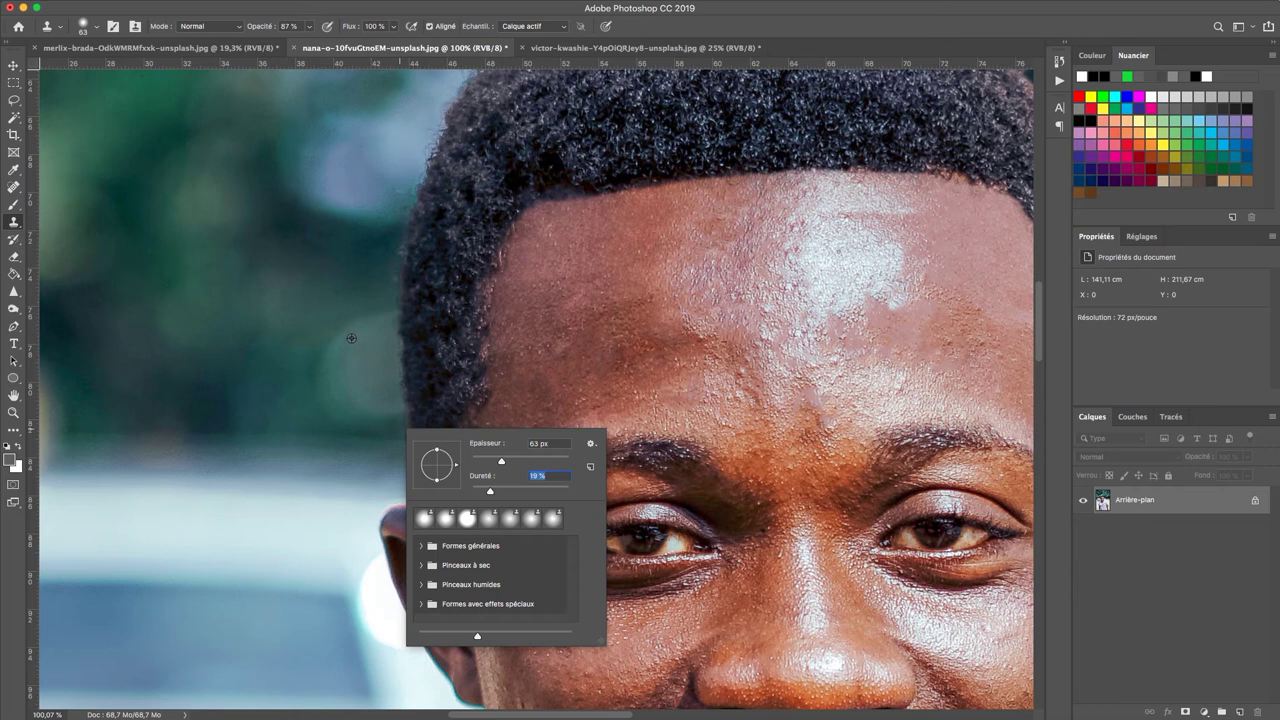
key("Return")
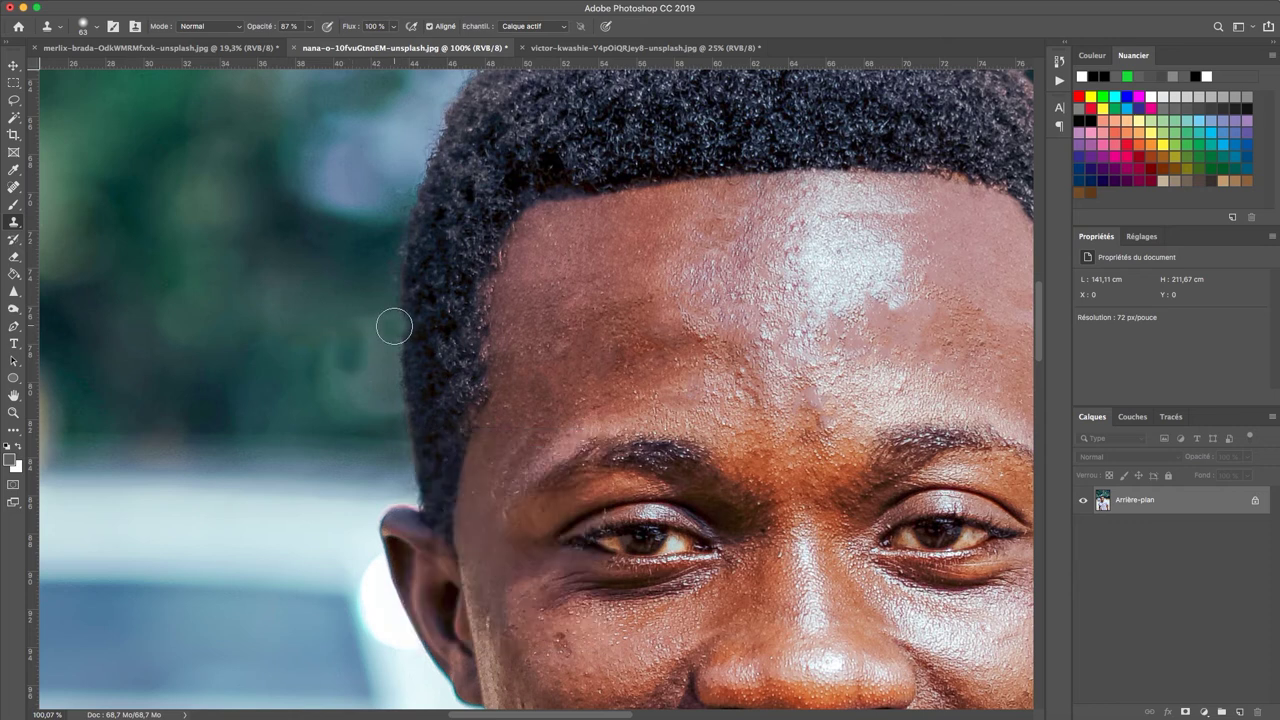
mouse_move(371, 343)
left_mouse_down()
mouse_move(350, 350)
mouse_move(405, 349)
mouse_move(416, 464)
left_mouse_up()
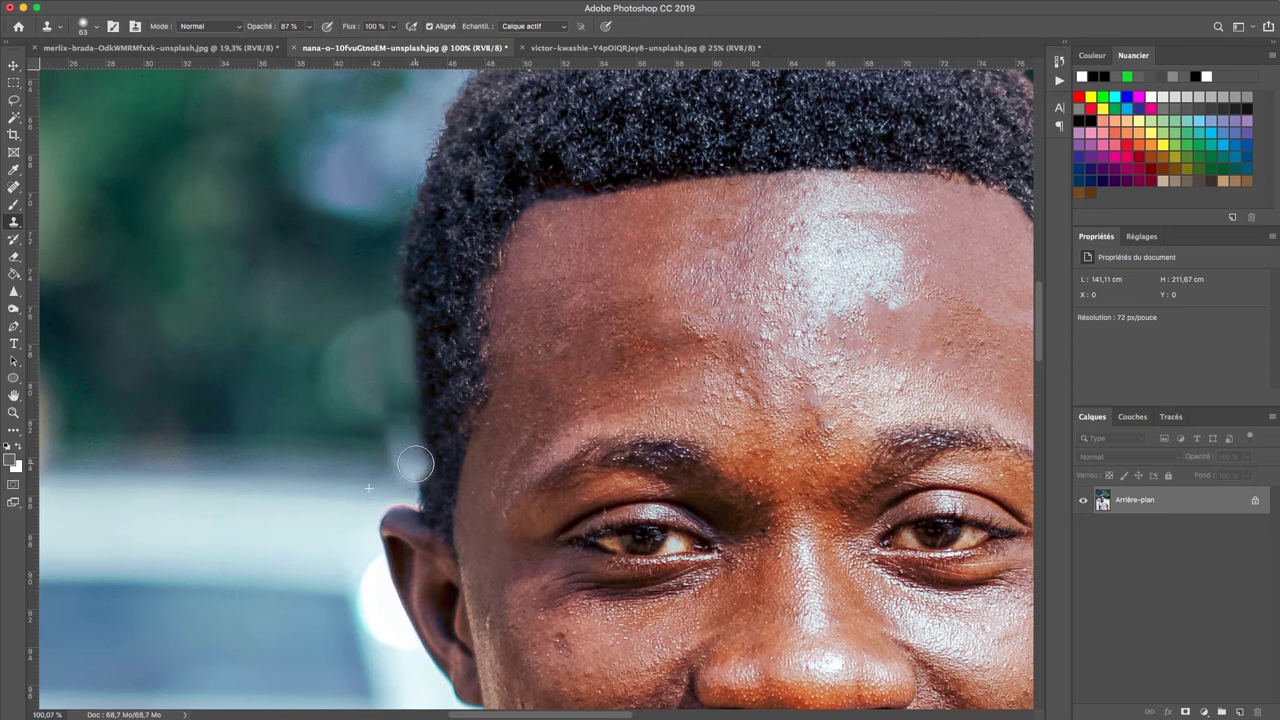
key("super+z")
left_click(415, 462)
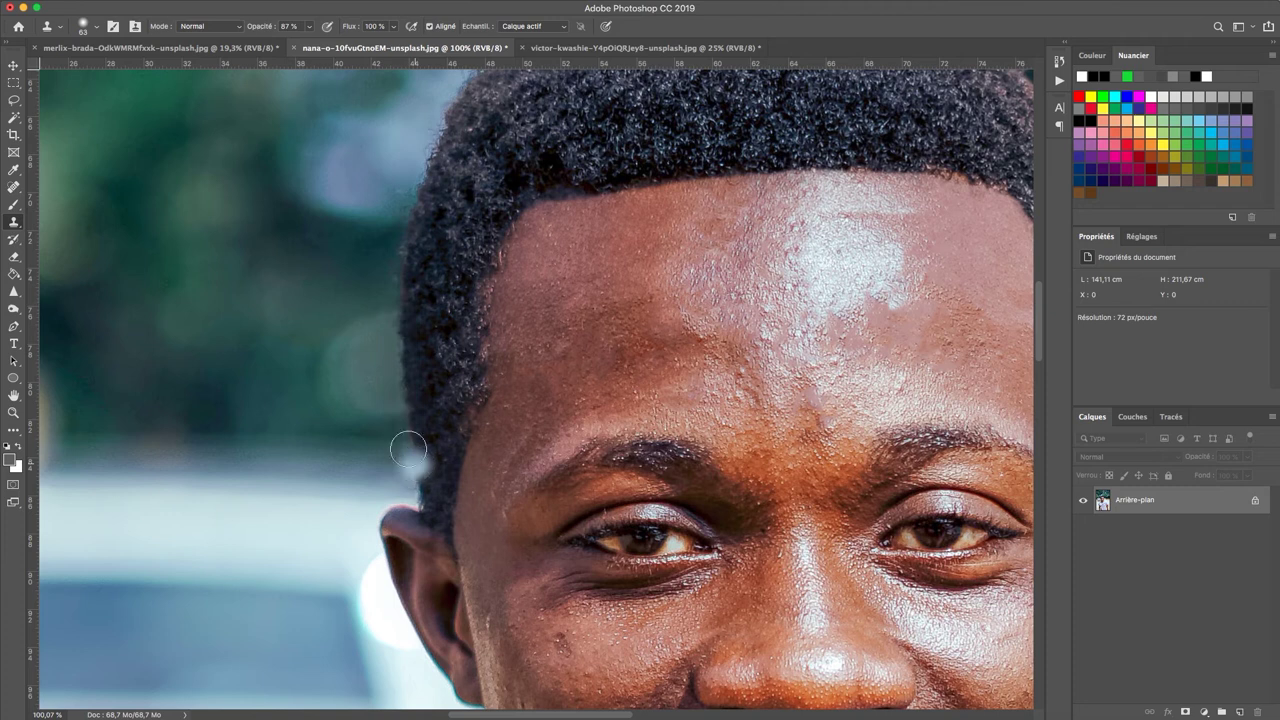
key("super+z")
Clone the blurred background over the outer edge of the hair, trimming the side straight down to the ear on the photo's left
left_click(357, 403, "alt")
mouse_move(403, 411)
left_mouse_down()
mouse_move(420, 498)
mouse_move(403, 317)
mouse_move(428, 480)
mouse_move(391, 312)
mouse_move(410, 196)
mouse_move(409, 360)
mouse_move(431, 511)
left_mouse_up()
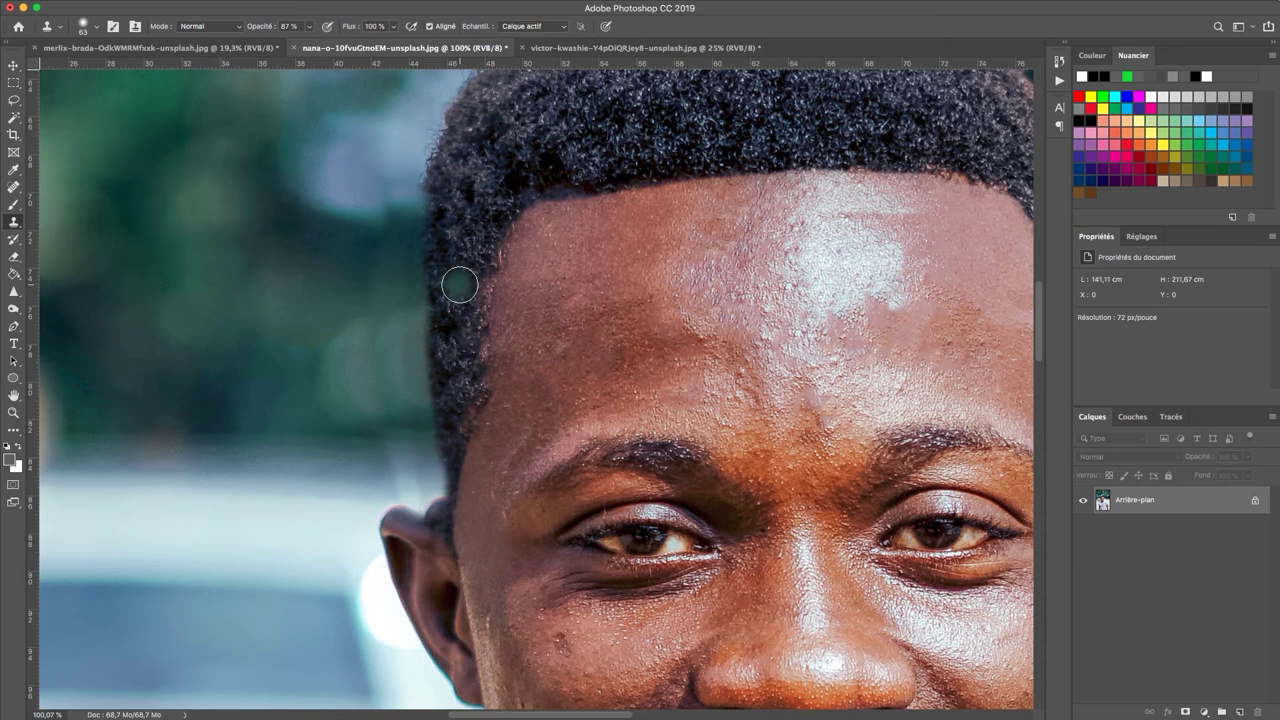
mouse_move(421, 195)
left_mouse_down()
mouse_move(414, 366)
mouse_move(427, 468)
left_mouse_up()
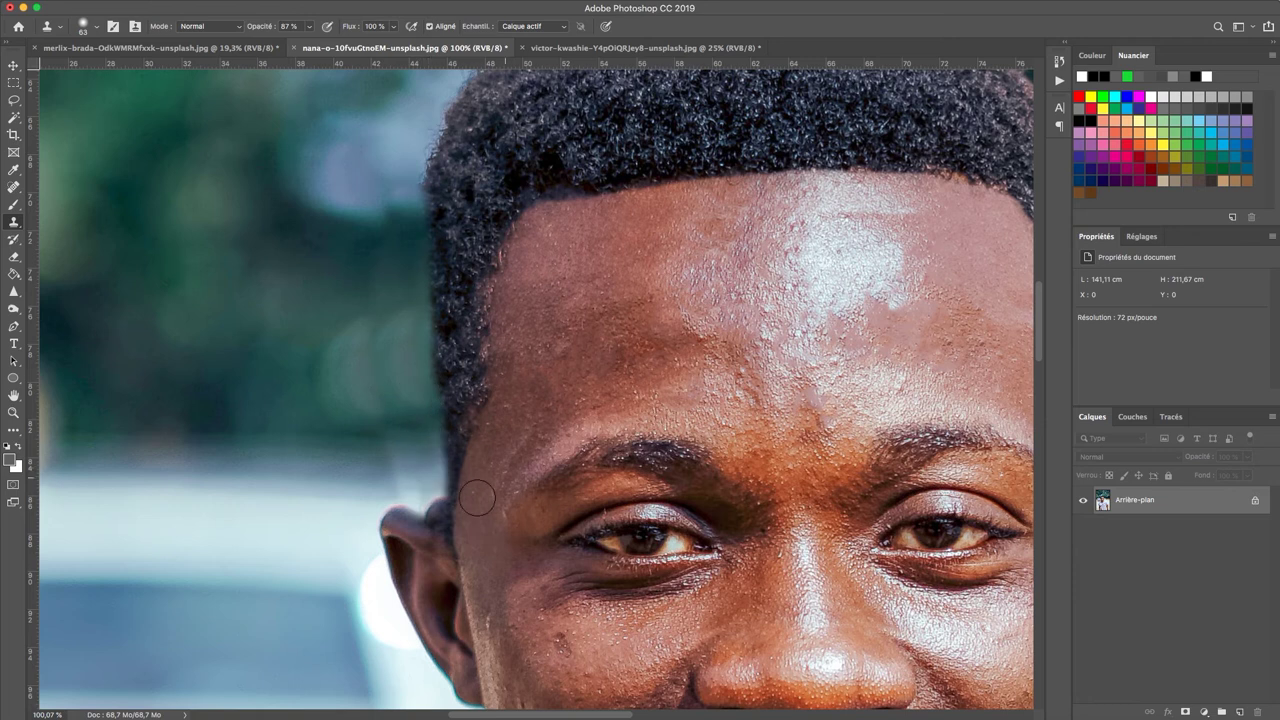
Reduce the Clone Stamp brush to 39 px for the leftover hair tuft above the ear
scroll(449, 497, "up", 3)
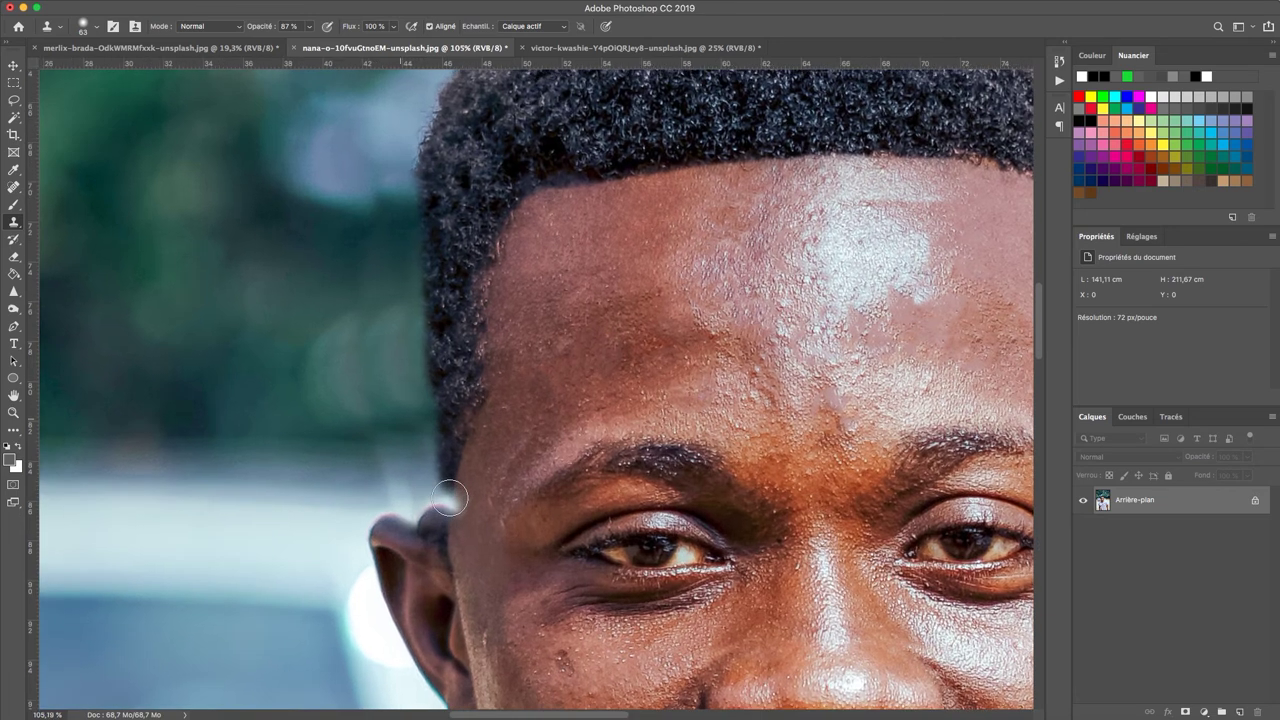
scroll(452, 485, "up", 4)
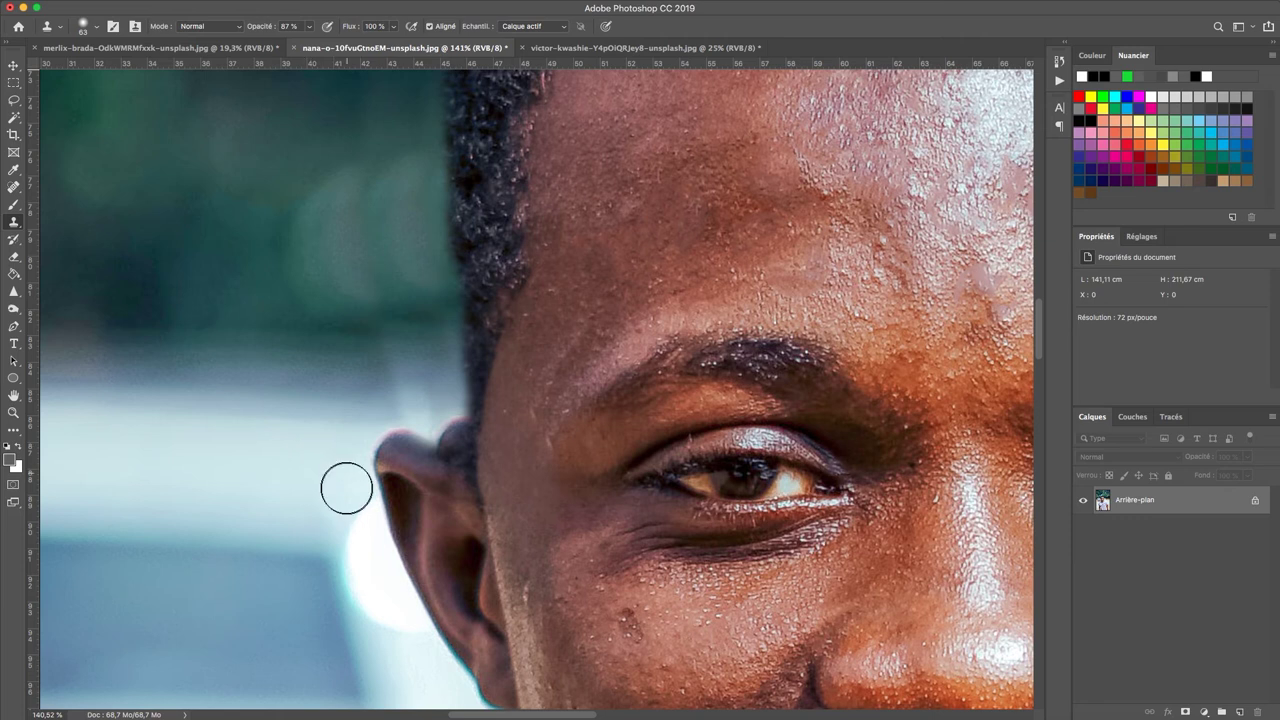
right_click(515, 433)
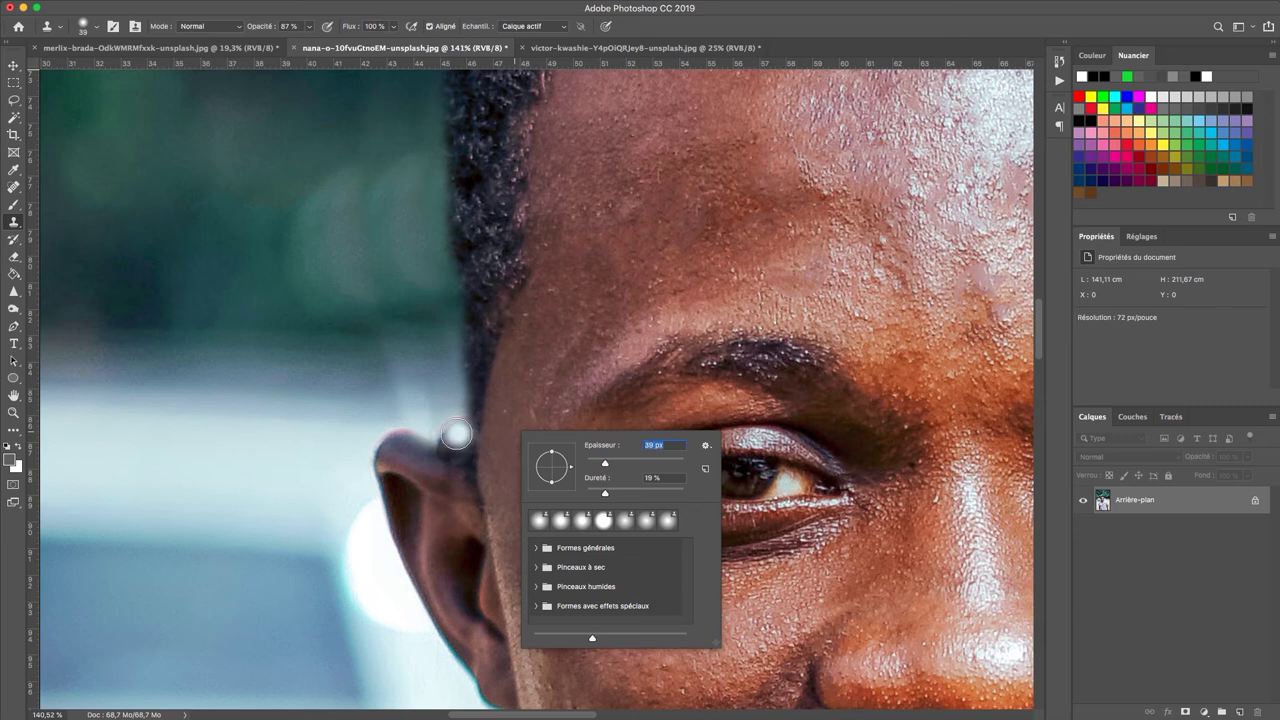
left_click_drag(450, 428, 463, 437)
key("super+z")
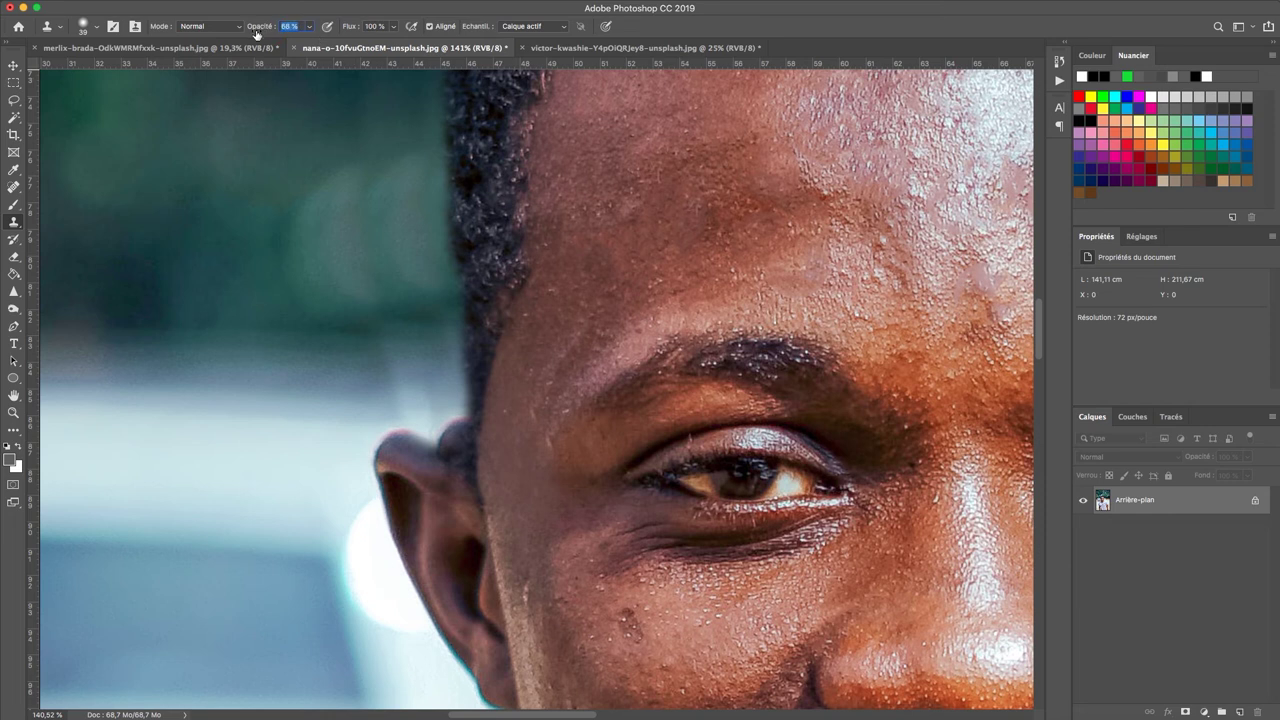
Clone the light background over the leftover hair above the ear at 67 % opacity and smooth the blend beside the temple
mouse_move(459, 418)
left_mouse_down()
mouse_move(443, 434)
mouse_move(463, 456)
left_mouse_up()
left_click(594, 270)
key("ctrl+z")
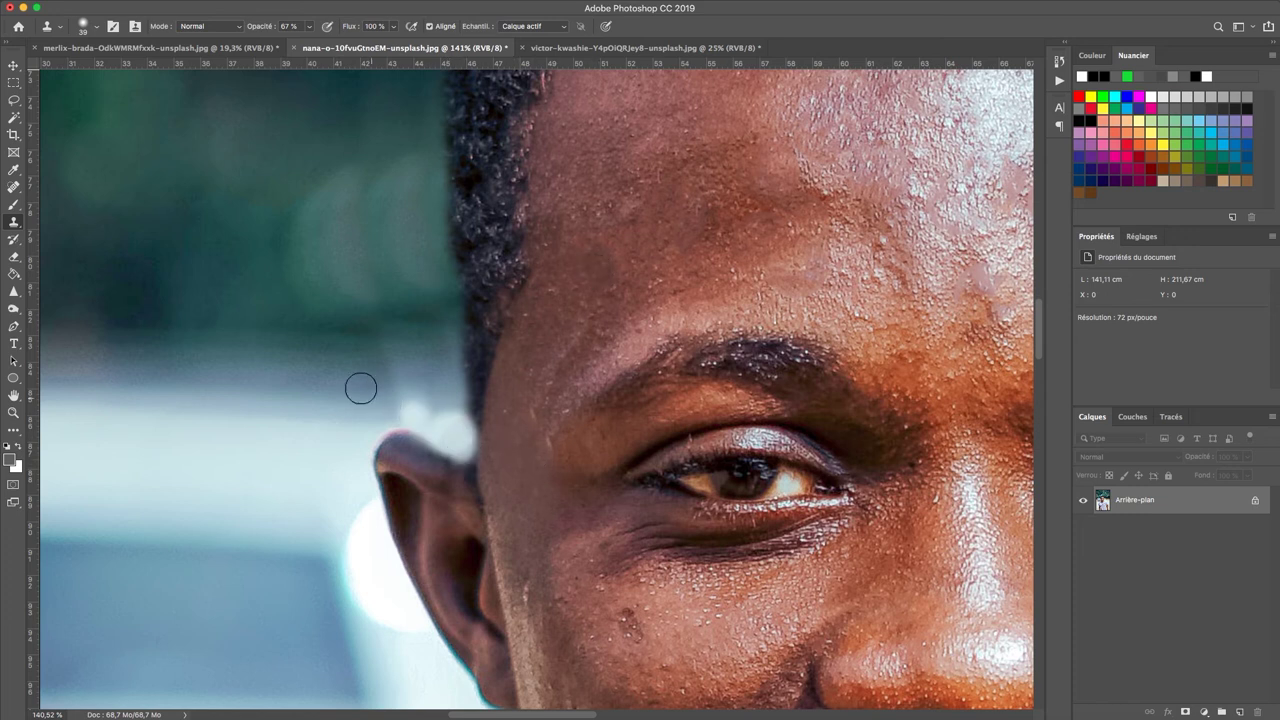
left_click(359, 395, "alt")
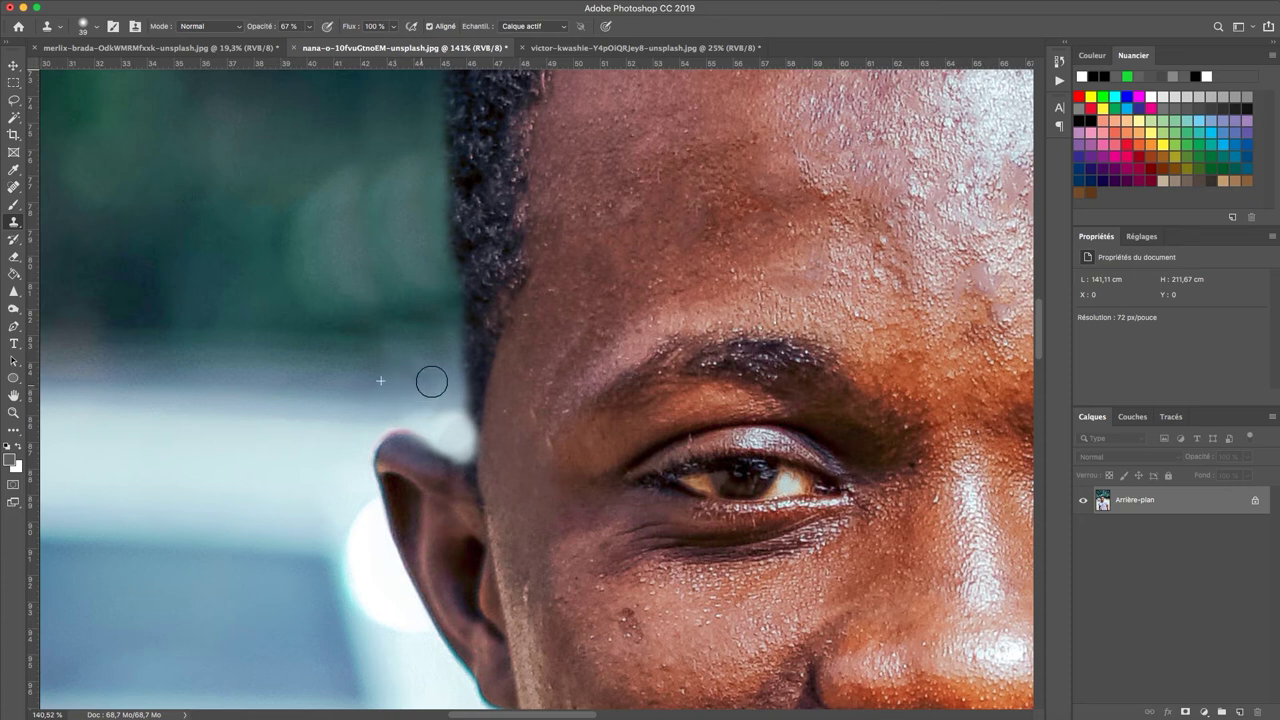
left_click(526, 380)
mouse_move(486, 462)
left_mouse_down()
mouse_move(485, 421)
mouse_move(486, 449)
mouse_move(551, 383)
left_mouse_up()
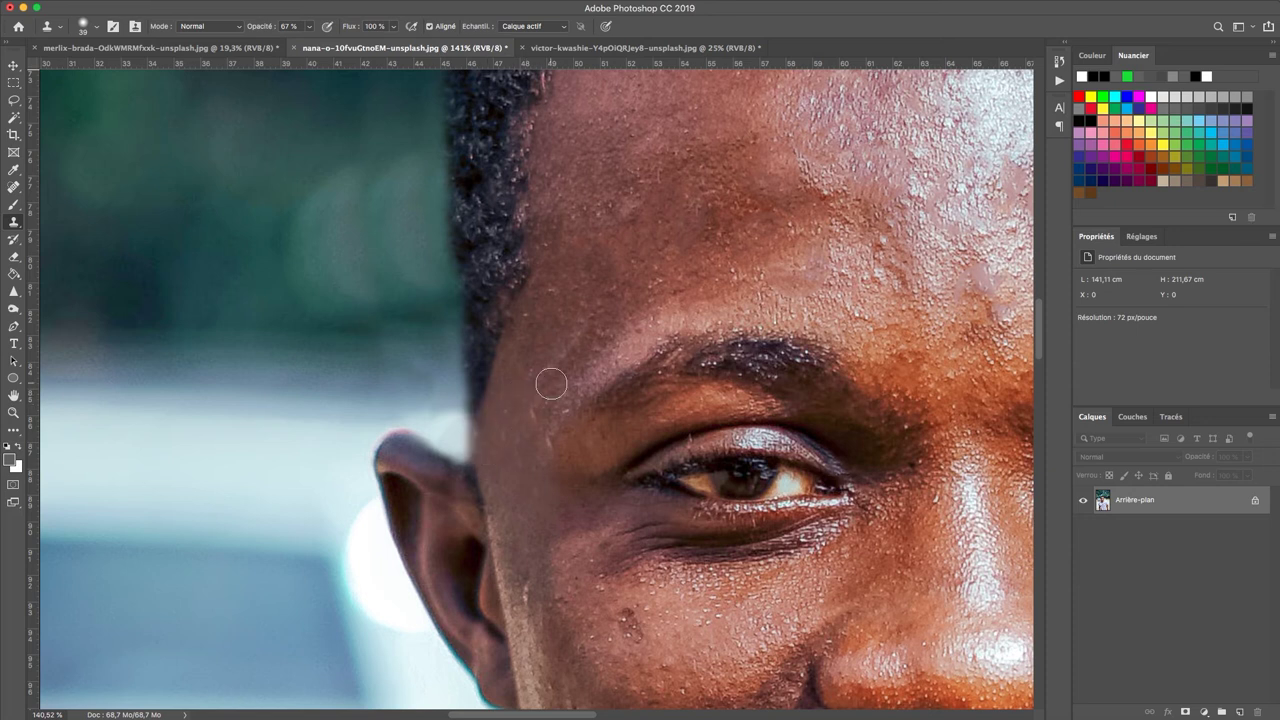
Clone the dark background over the outer hair edge above the ear on the photo's right at 84 % opacity
scroll(551, 383, "down", 5)
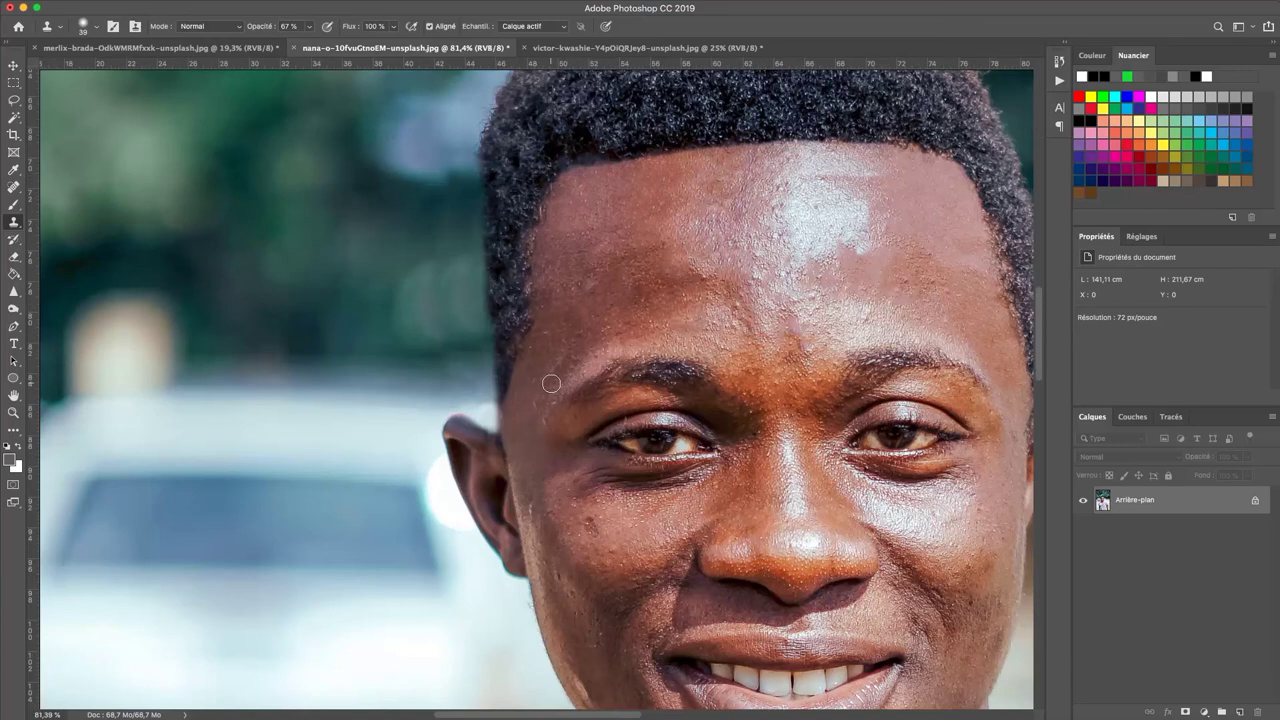
scroll(551, 383, "down", 5)
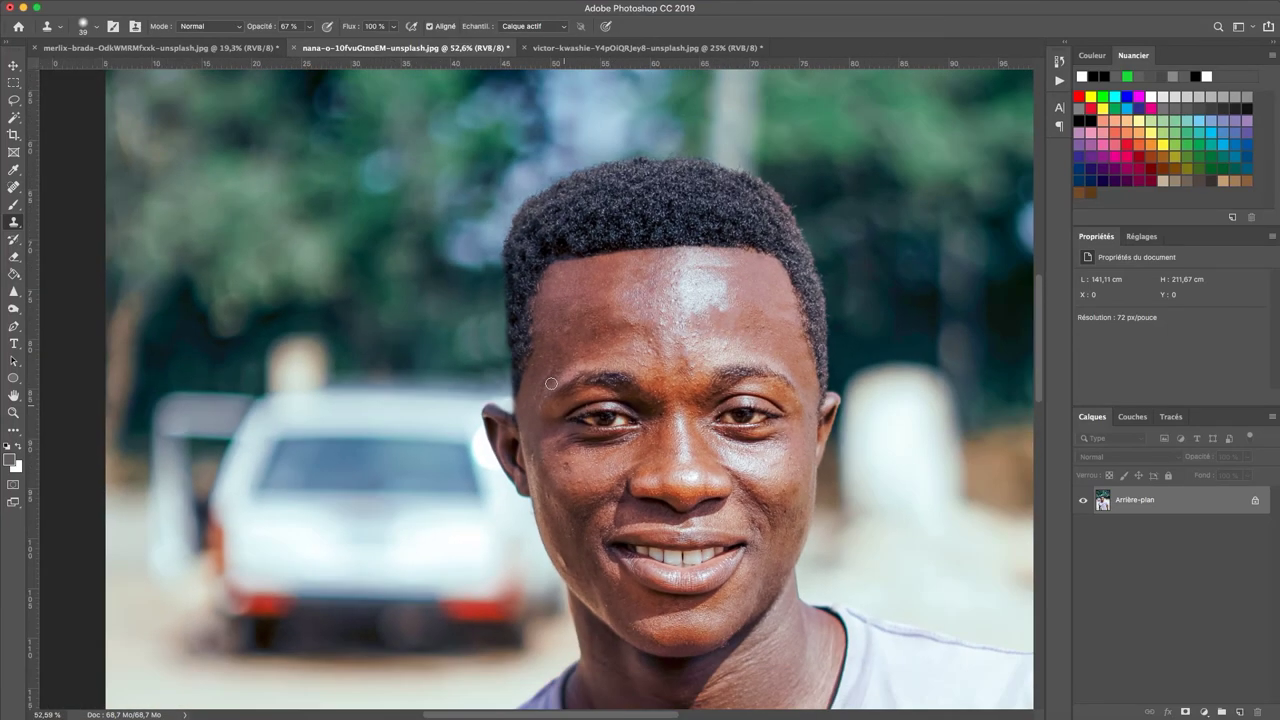
scroll(551, 383, "down", 2)
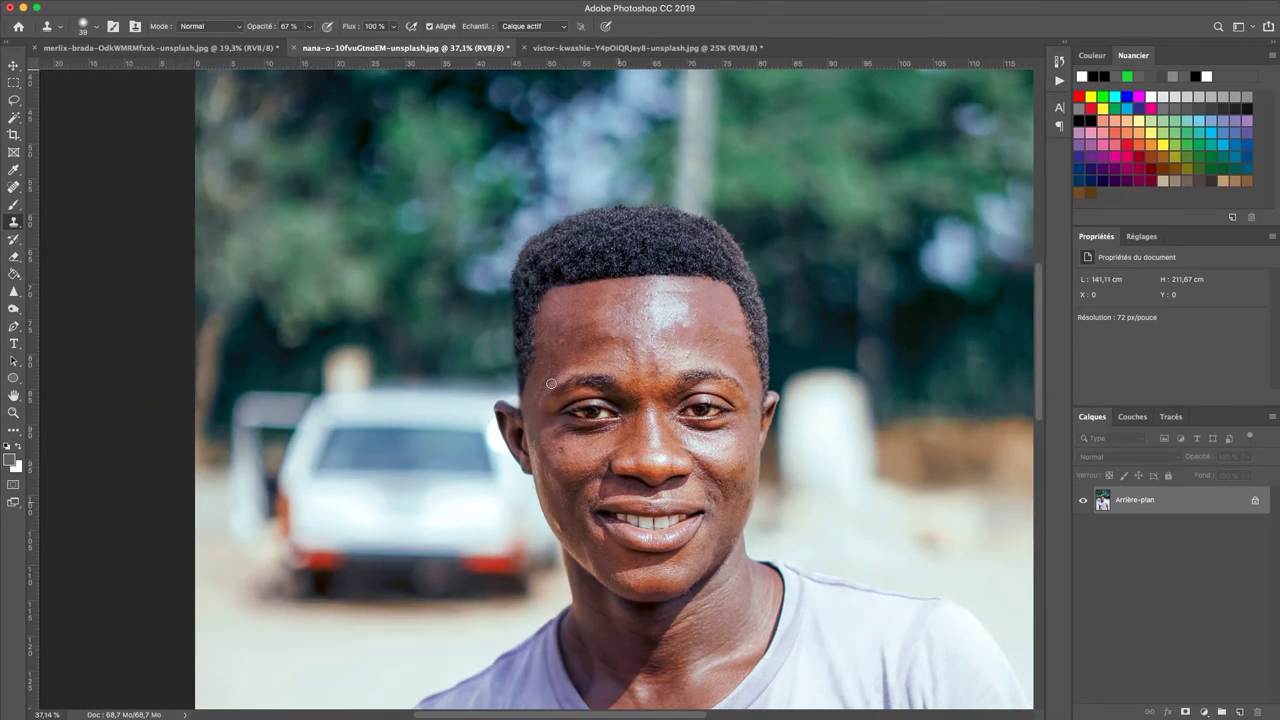
scroll(834, 328, "up", 3)
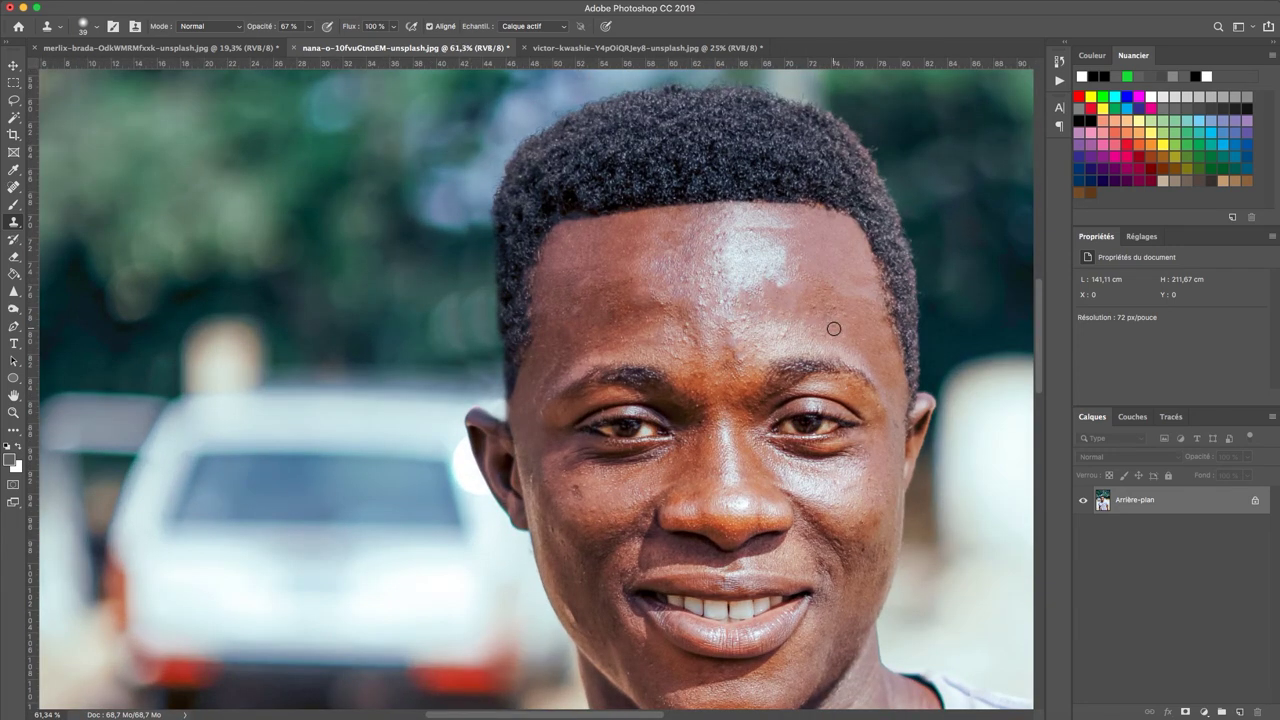
scroll(834, 328, "right", 8)
scroll(676, 247, "up", 1)
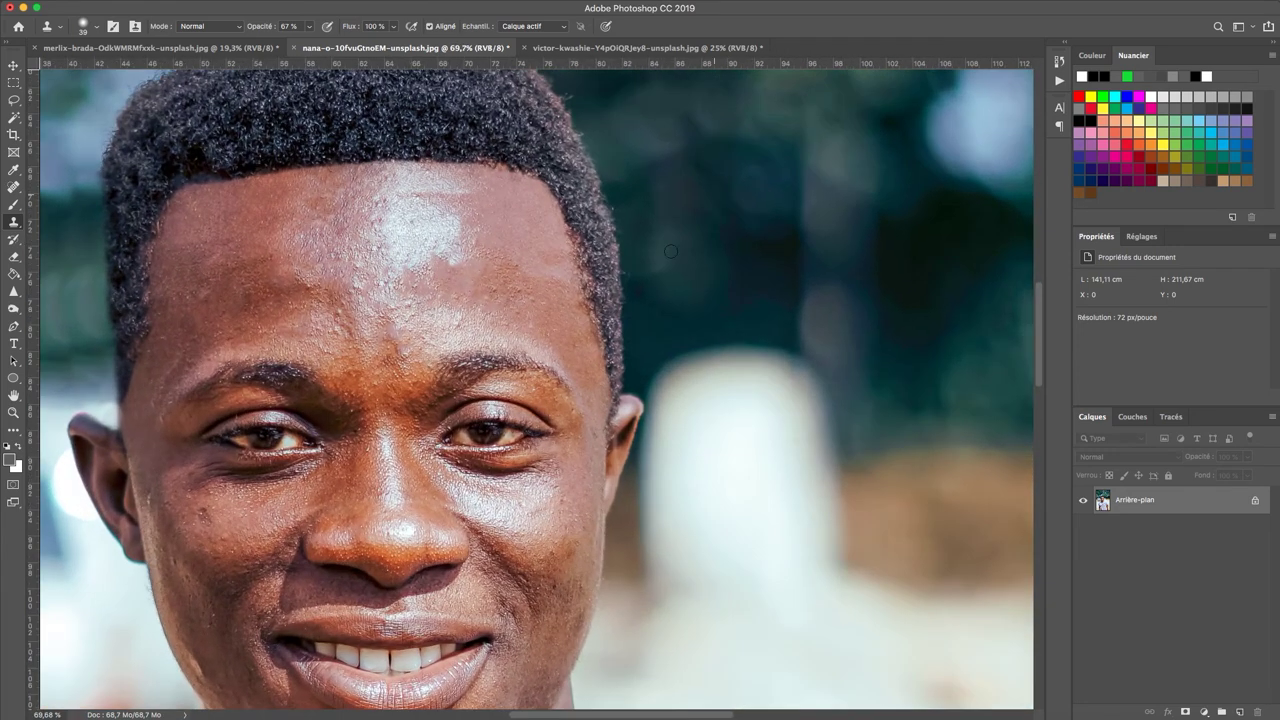
scroll(676, 247, "up", 6)
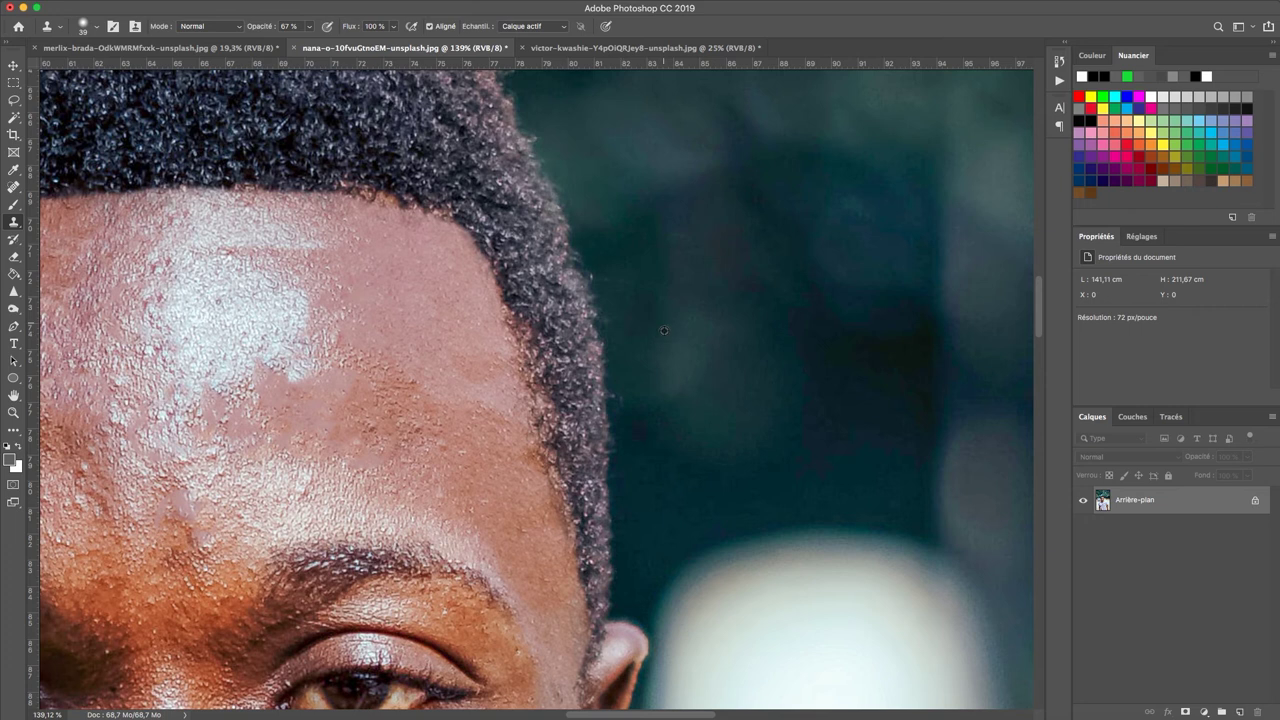
left_click(638, 607, "alt")
right_click(633, 607)
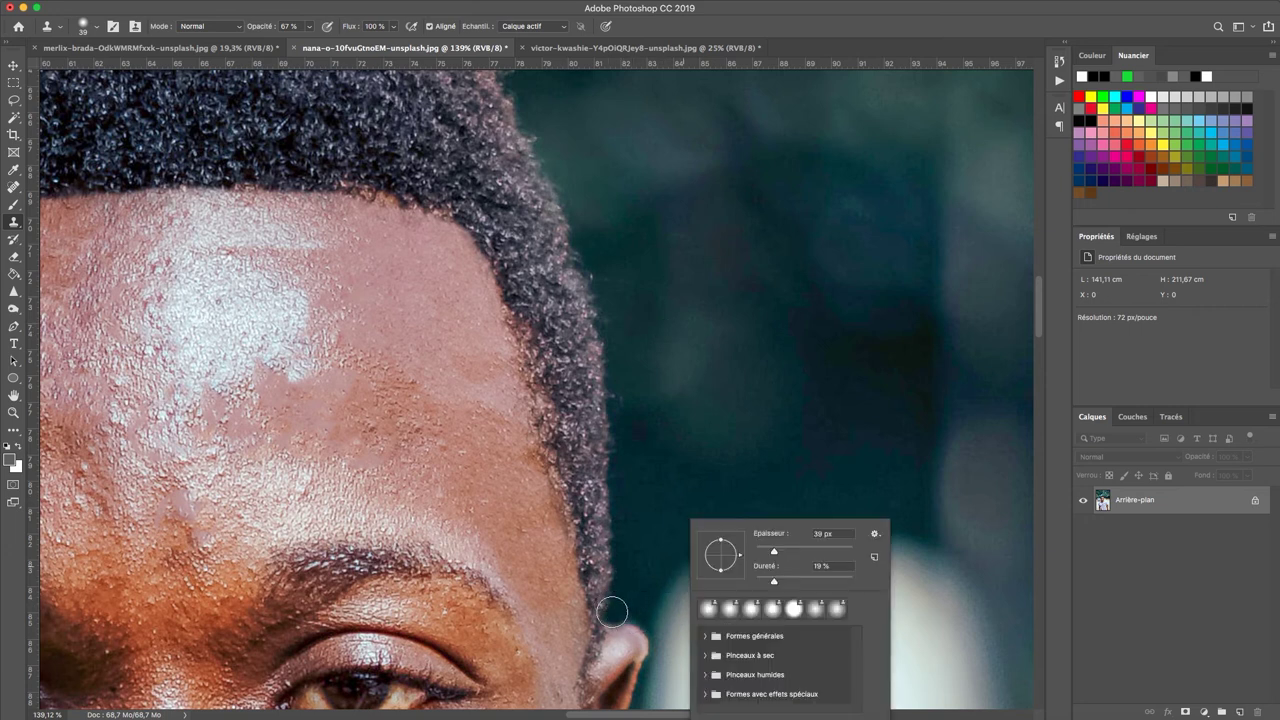
left_click_drag(608, 609, 618, 392)
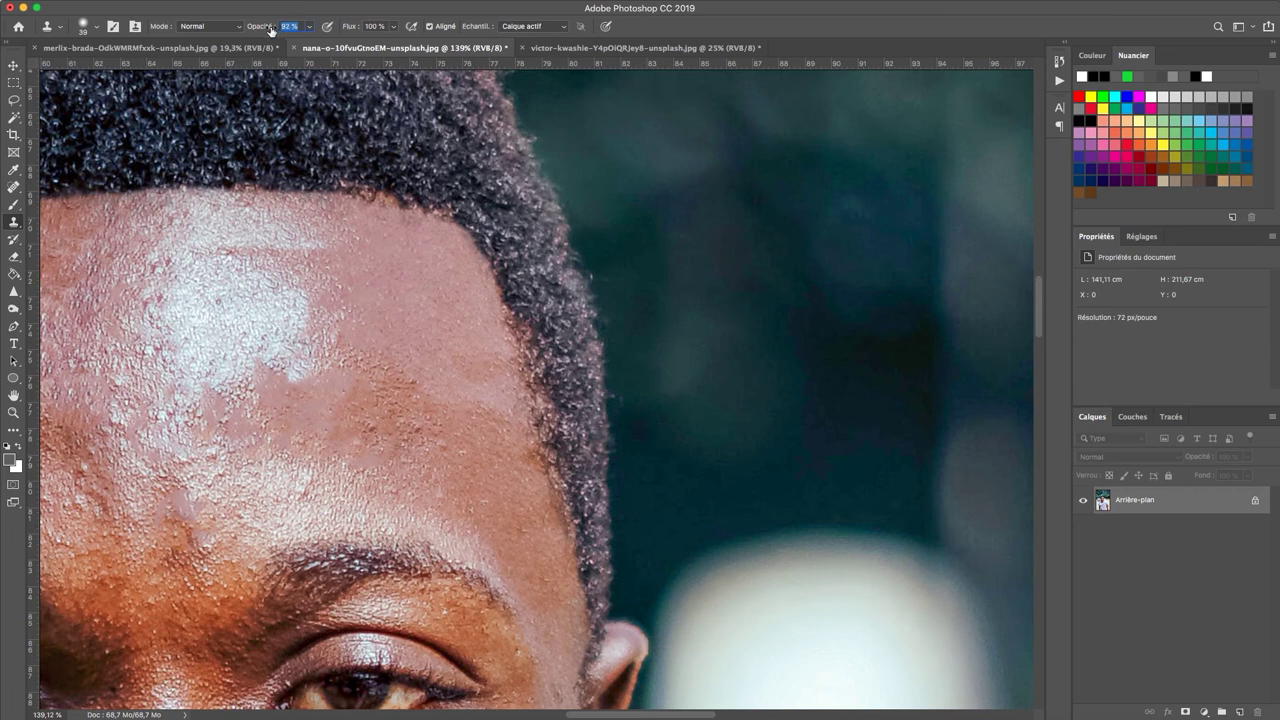
left_click(478, 266)
key("ctrl+z")
mouse_move(613, 597)
left_mouse_down()
mouse_move(617, 280)
mouse_move(605, 328)
mouse_move(623, 451)
mouse_move(620, 480)
mouse_move(603, 406)
mouse_move(606, 498)
mouse_move(590, 278)
mouse_move(614, 446)
mouse_move(588, 299)
mouse_move(614, 503)
mouse_move(609, 594)
mouse_move(614, 383)
mouse_move(598, 295)
left_mouse_up()
Examine the trimmed hair contour on both sides of the head, at full-head size and close up
scroll(606, 225, "down", 5)
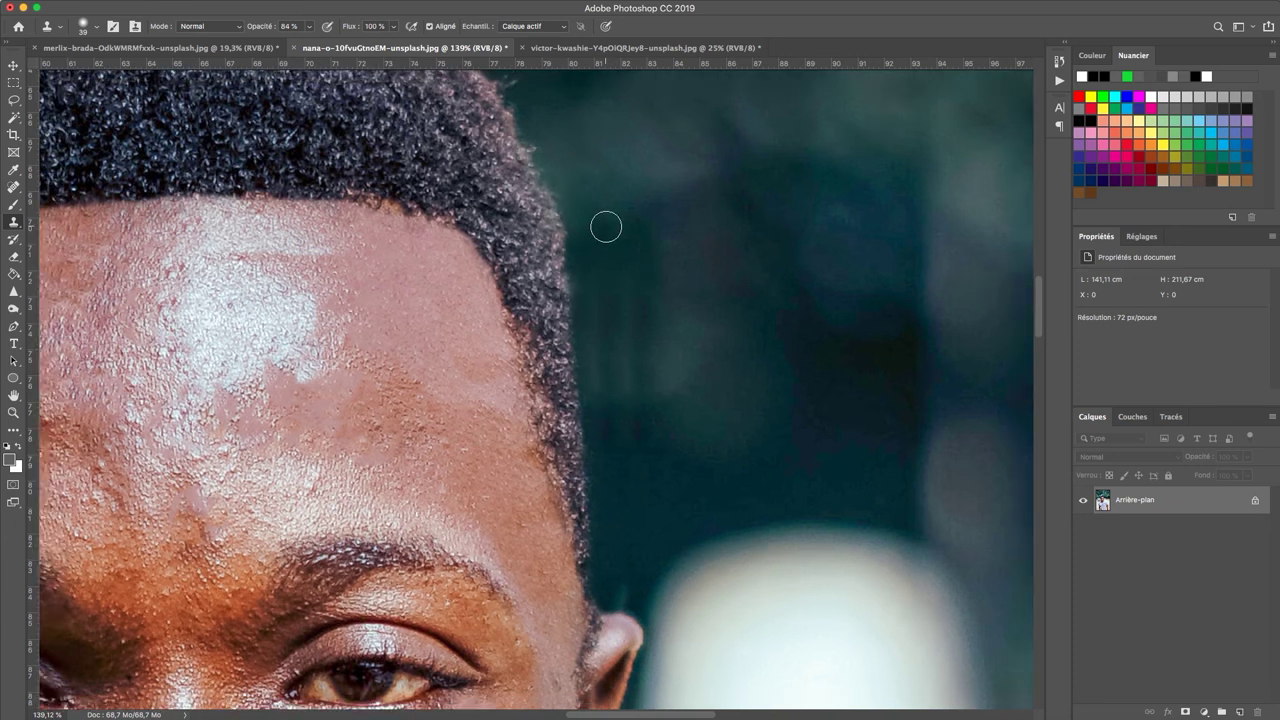
scroll(606, 227, "down", 3)
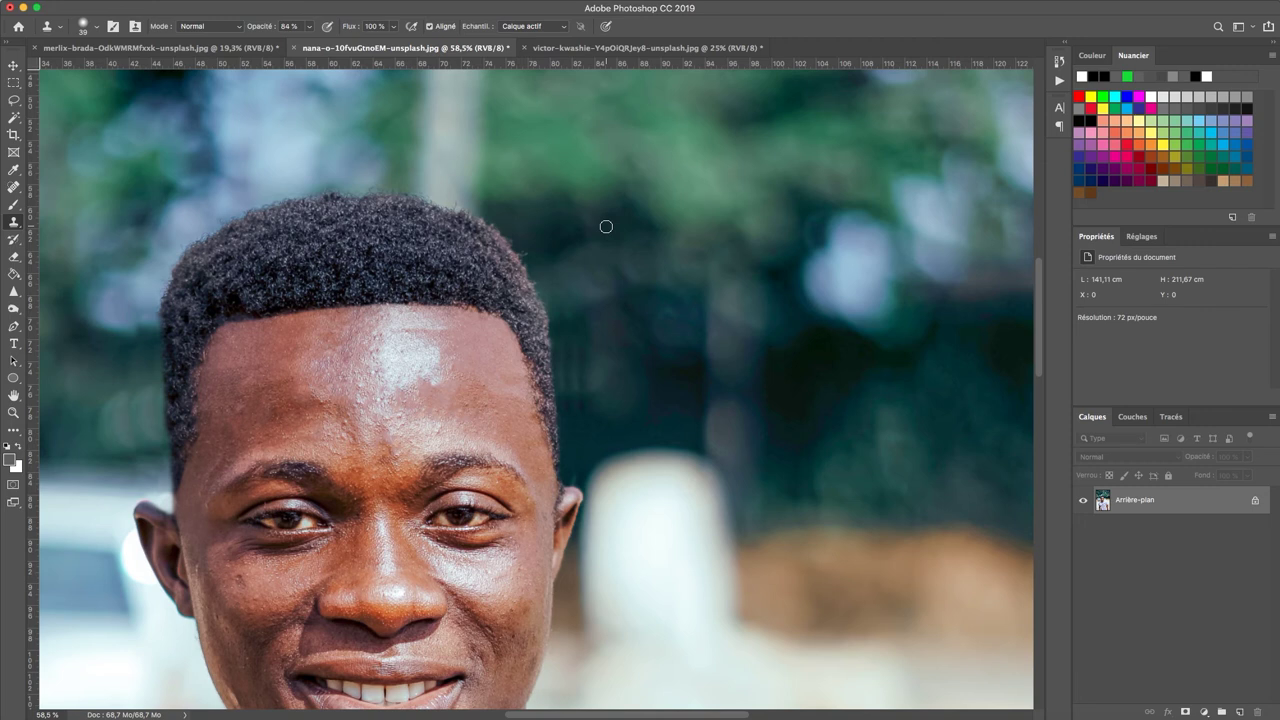
scroll(505, 240, "up", 5)
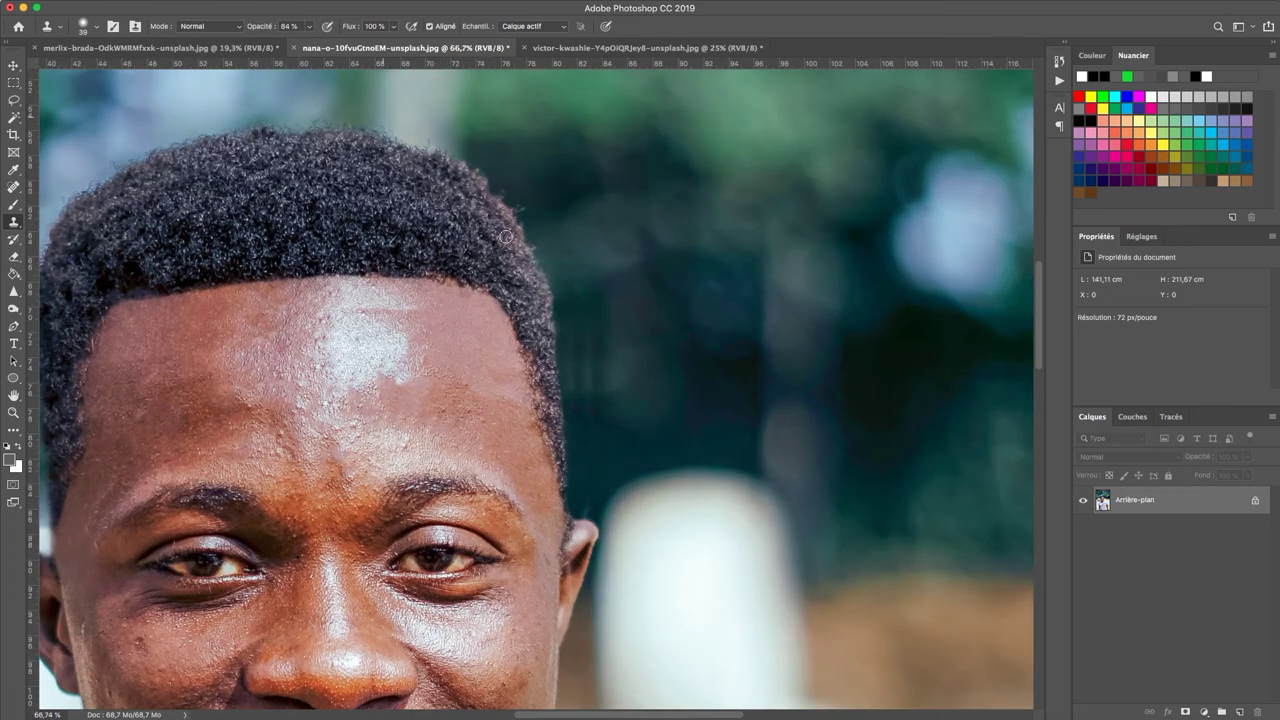
scroll(506, 237, "up", 4)
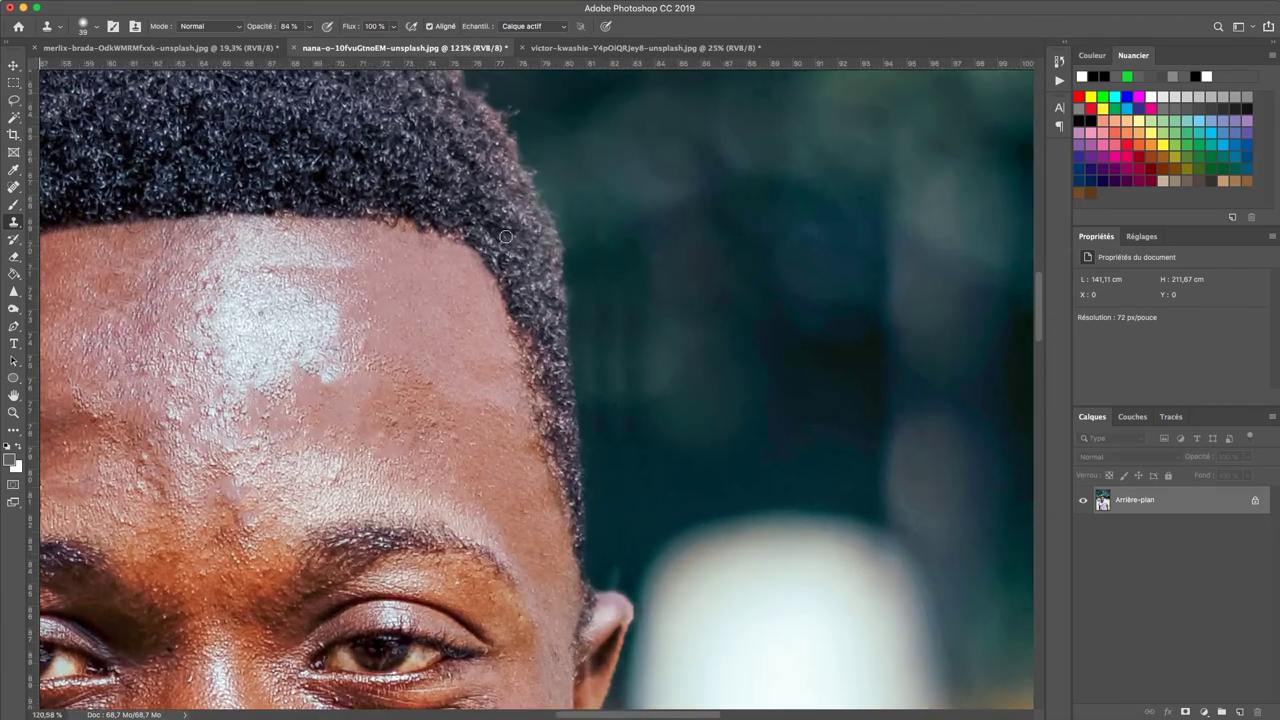
scroll(574, 247, "up", 2)
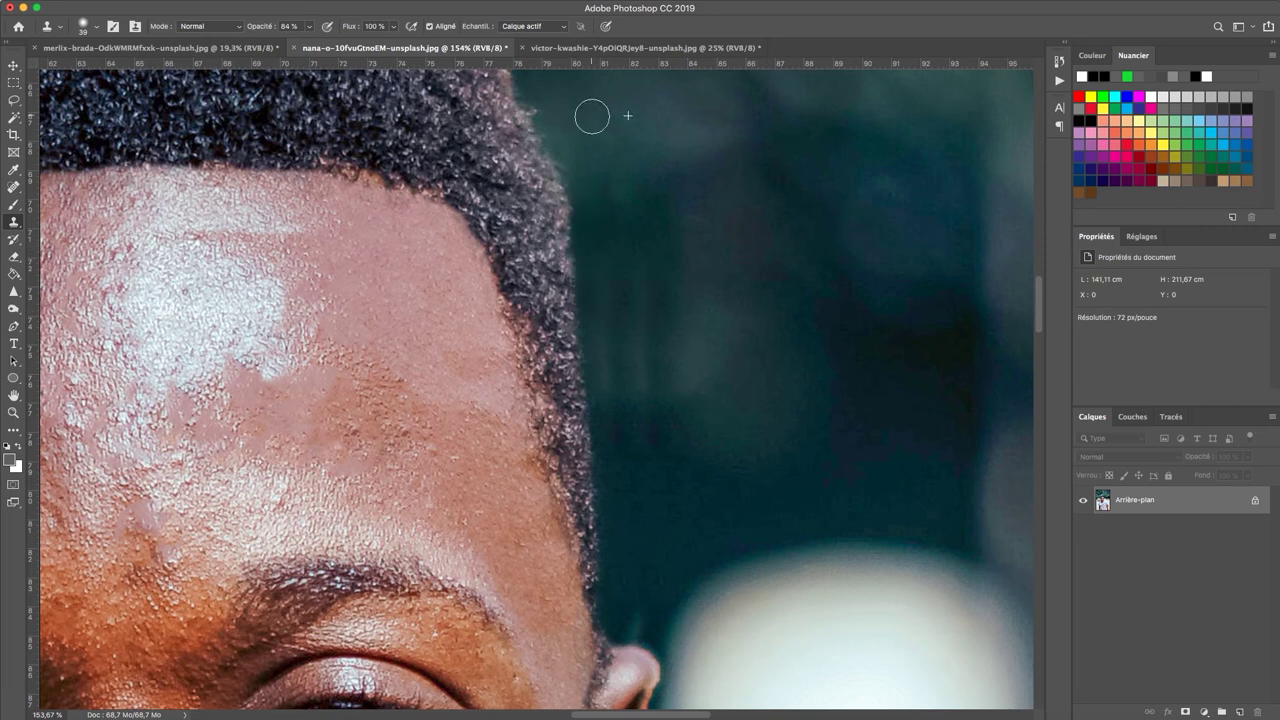
scroll(641, 206, "down", 10)
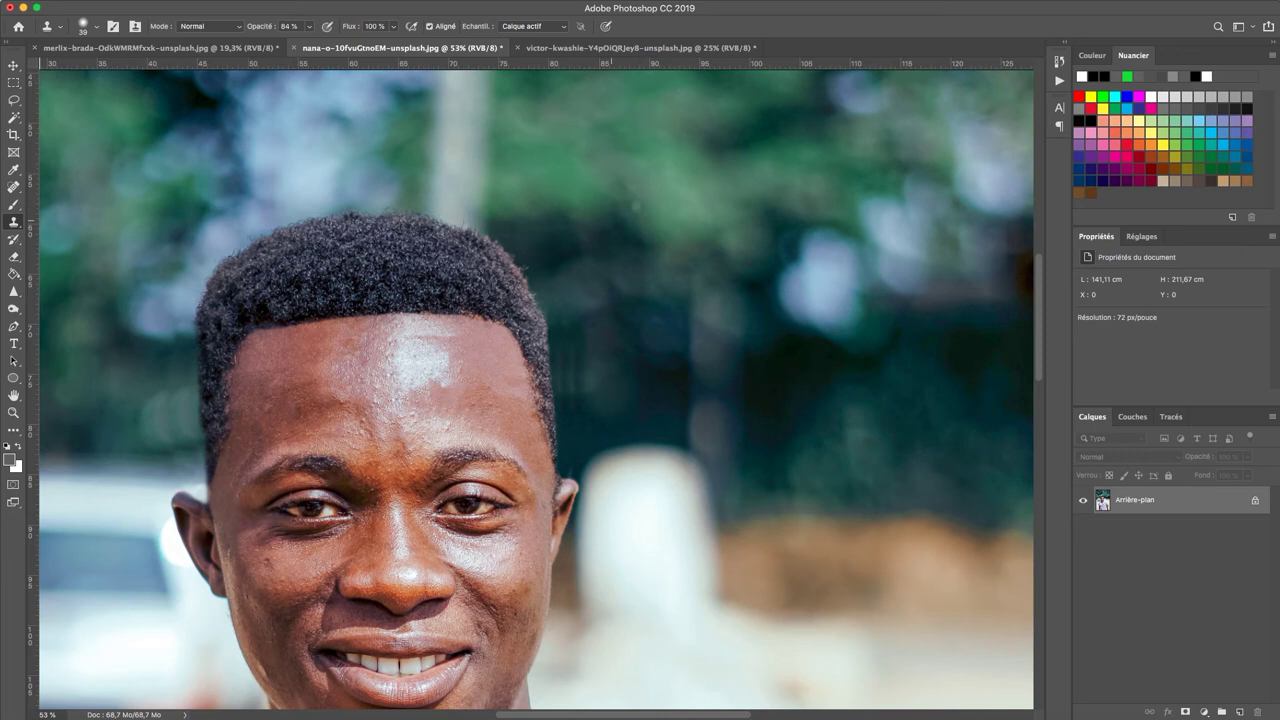
scroll(384, 402, "left", 5)
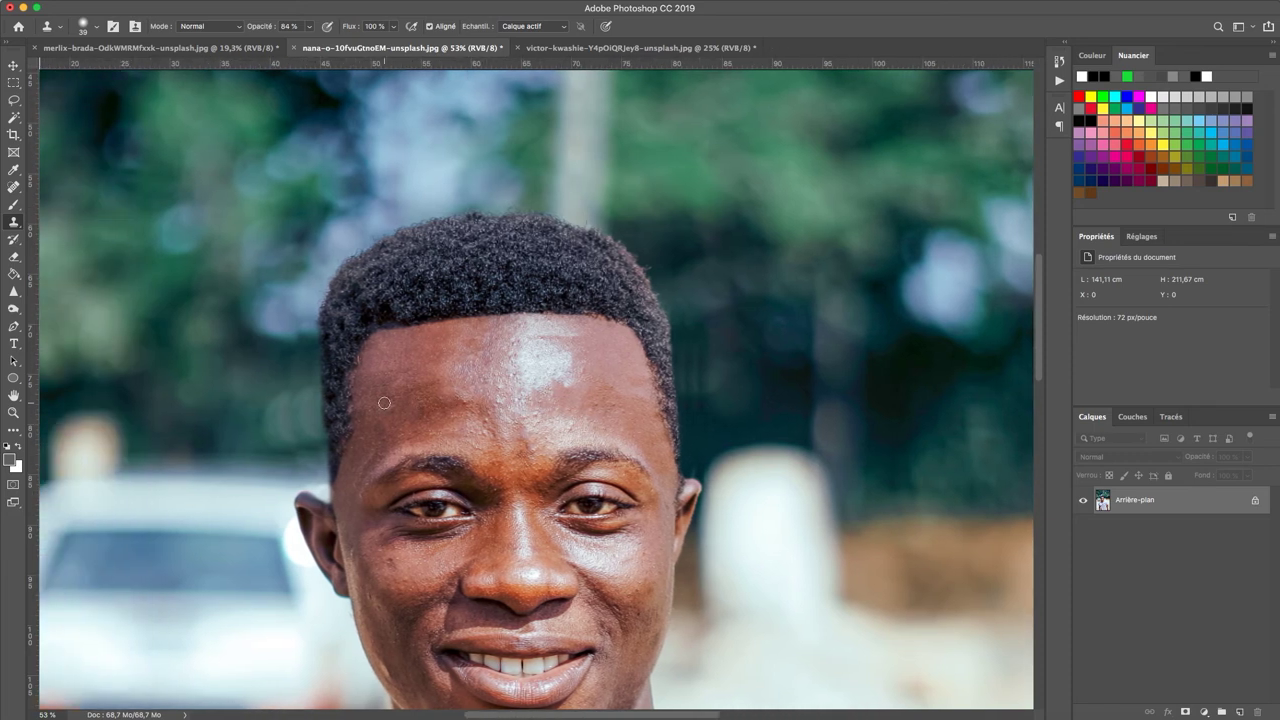
scroll(329, 335, "up", 5)
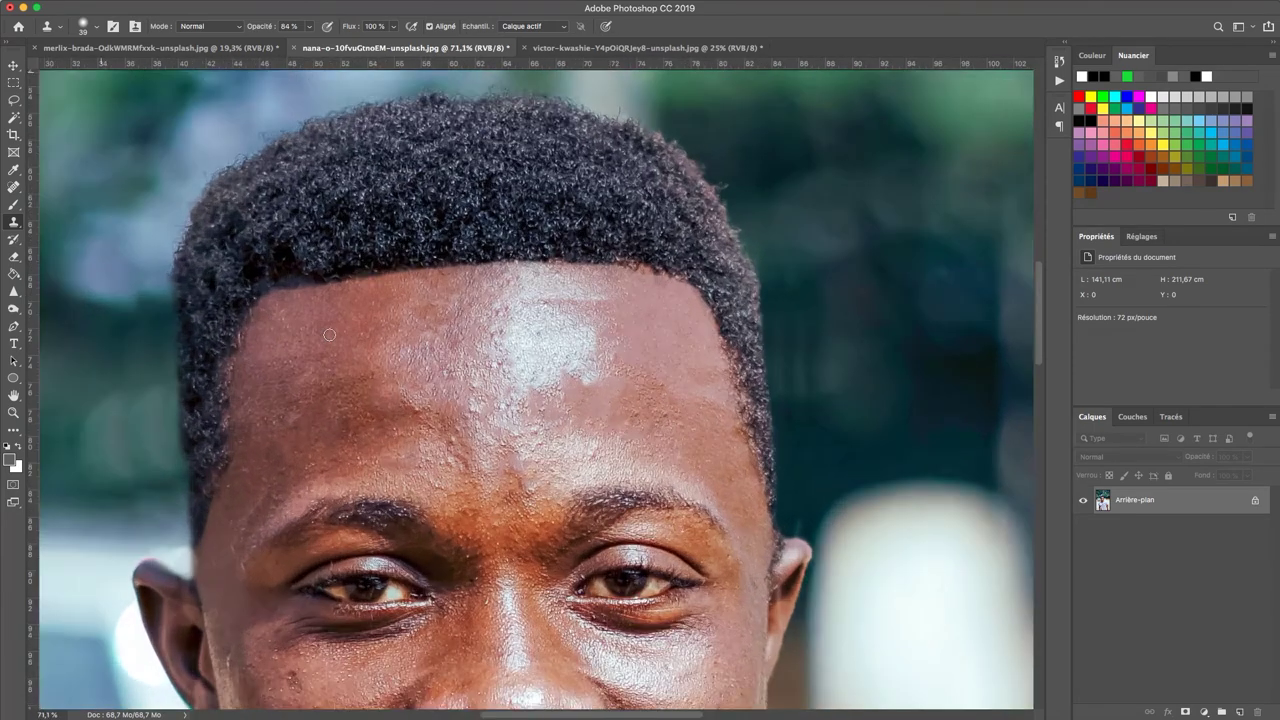
scroll(329, 335, "up", 2)
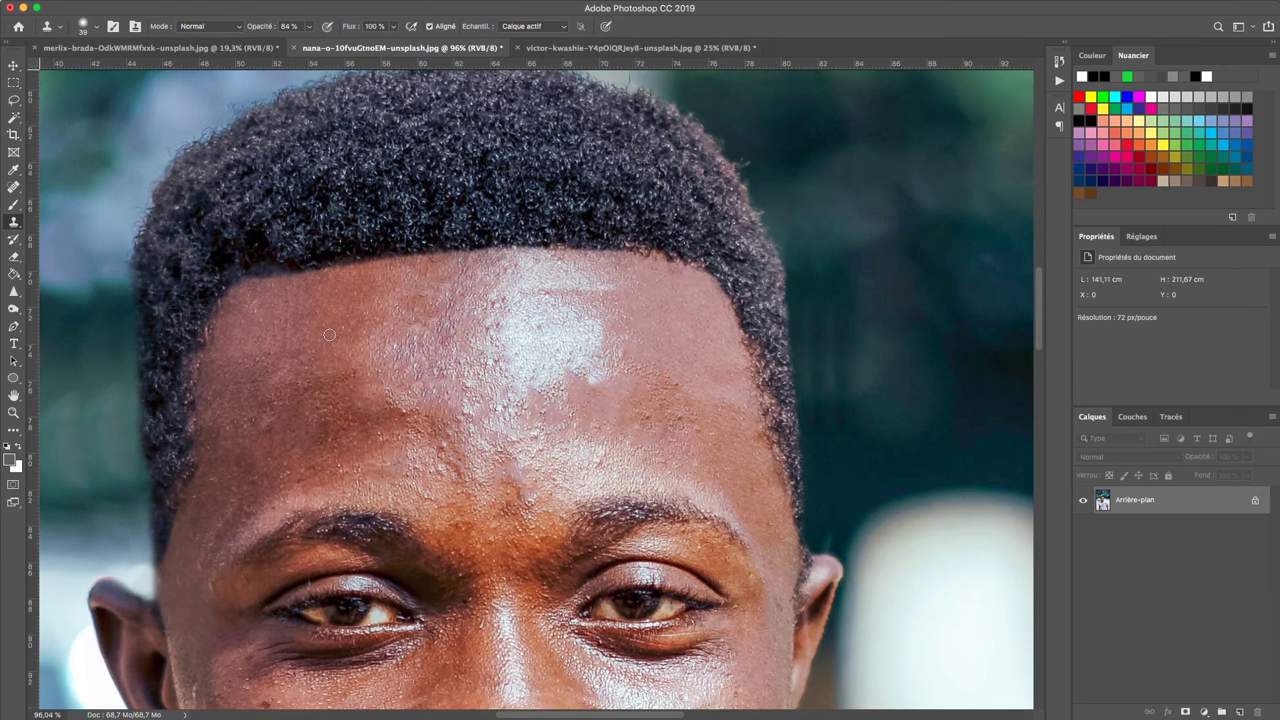
scroll(329, 335, "up", 1)
scroll(125, 181, "left", 4)
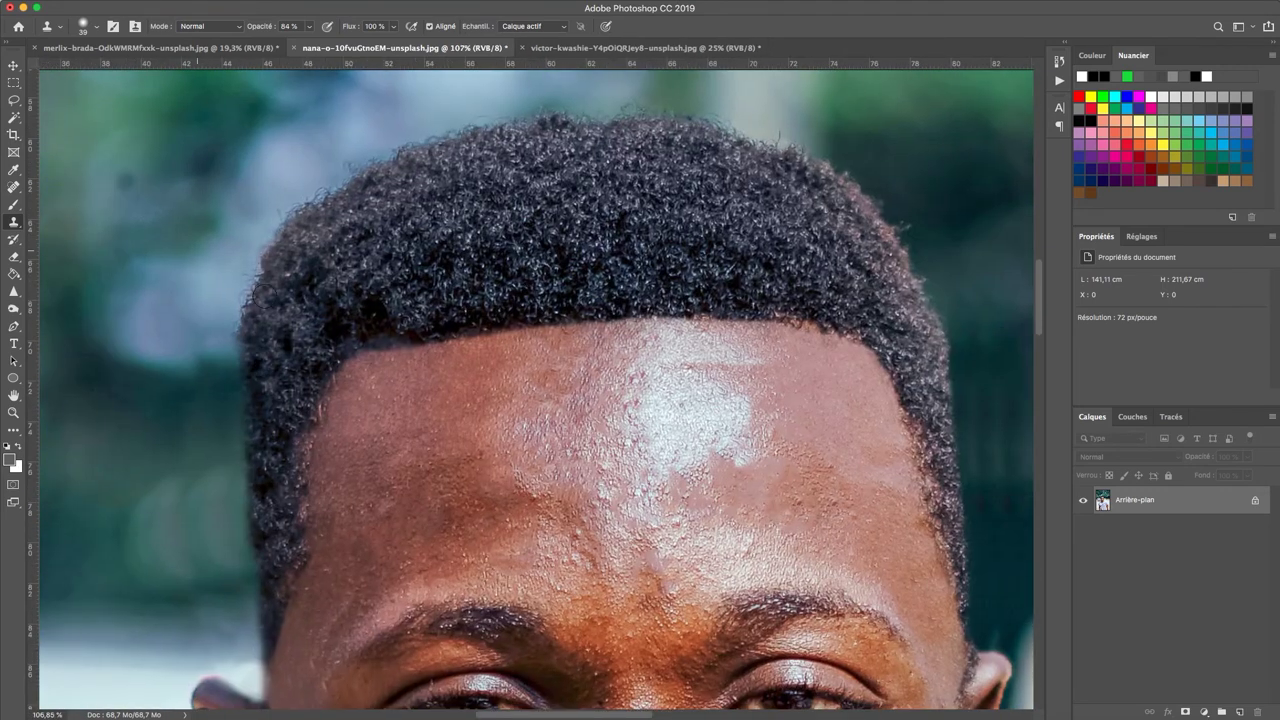
Clone the blurred background over the protruding upper corner of the hair on the photo's left to round it off
left_click(270, 180, "alt")
mouse_move(265, 243)
left_mouse_down()
mouse_move(300, 192)
mouse_move(250, 262)
mouse_move(244, 303)
mouse_move(252, 257)
mouse_move(293, 207)
mouse_move(238, 365)
mouse_move(238, 330)
mouse_move(201, 353)
left_mouse_up()
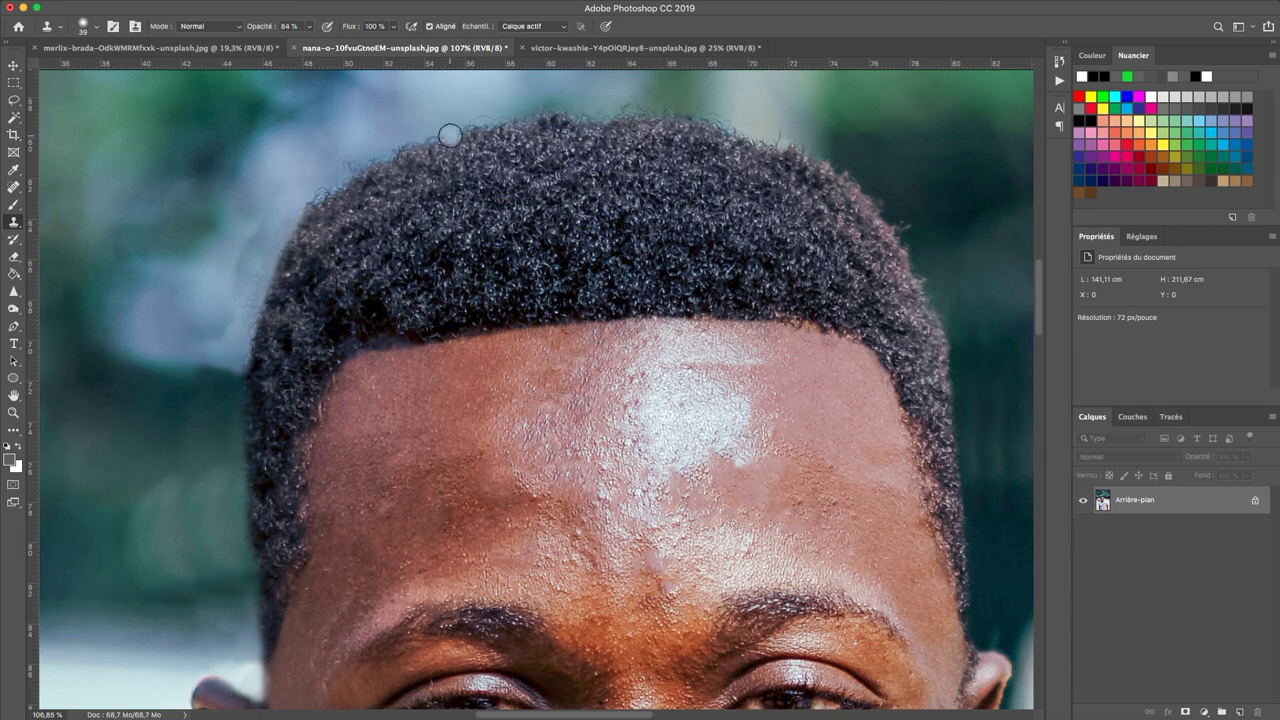
mouse_move(254, 336)
left_mouse_down()
mouse_move(309, 194)
mouse_move(280, 232)
left_mouse_up()
key("super+z")
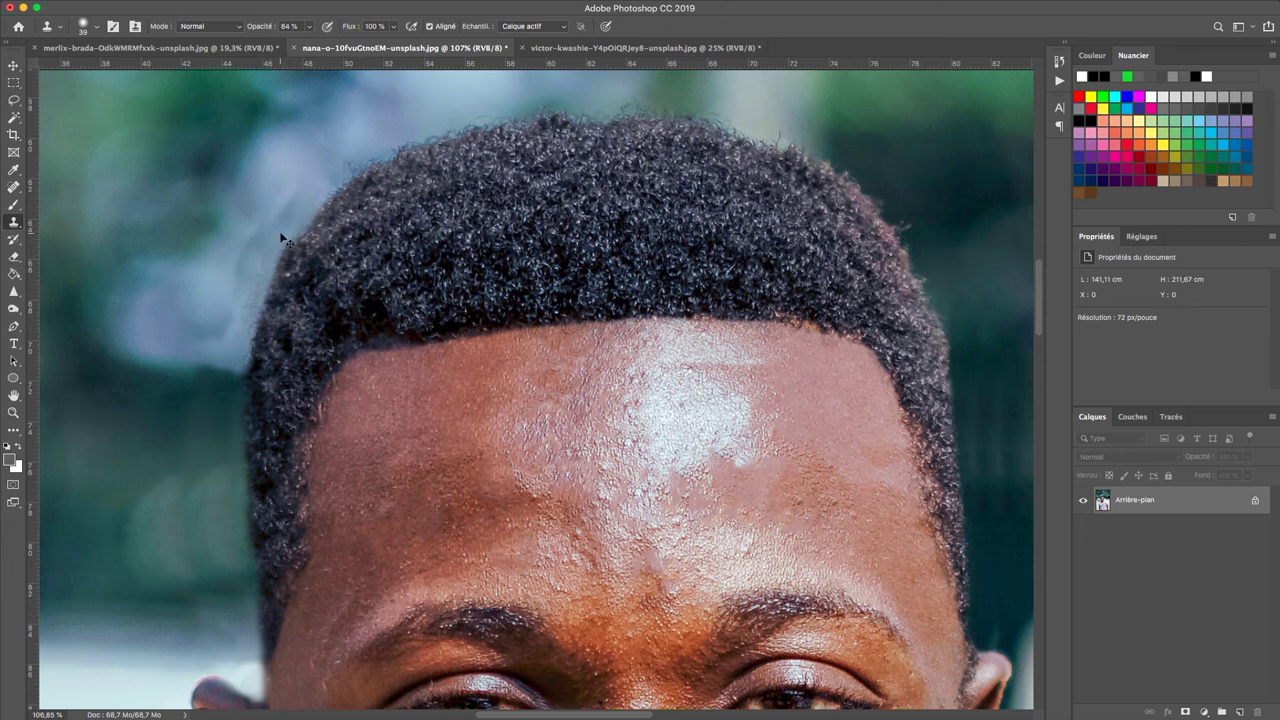
key("super+z")
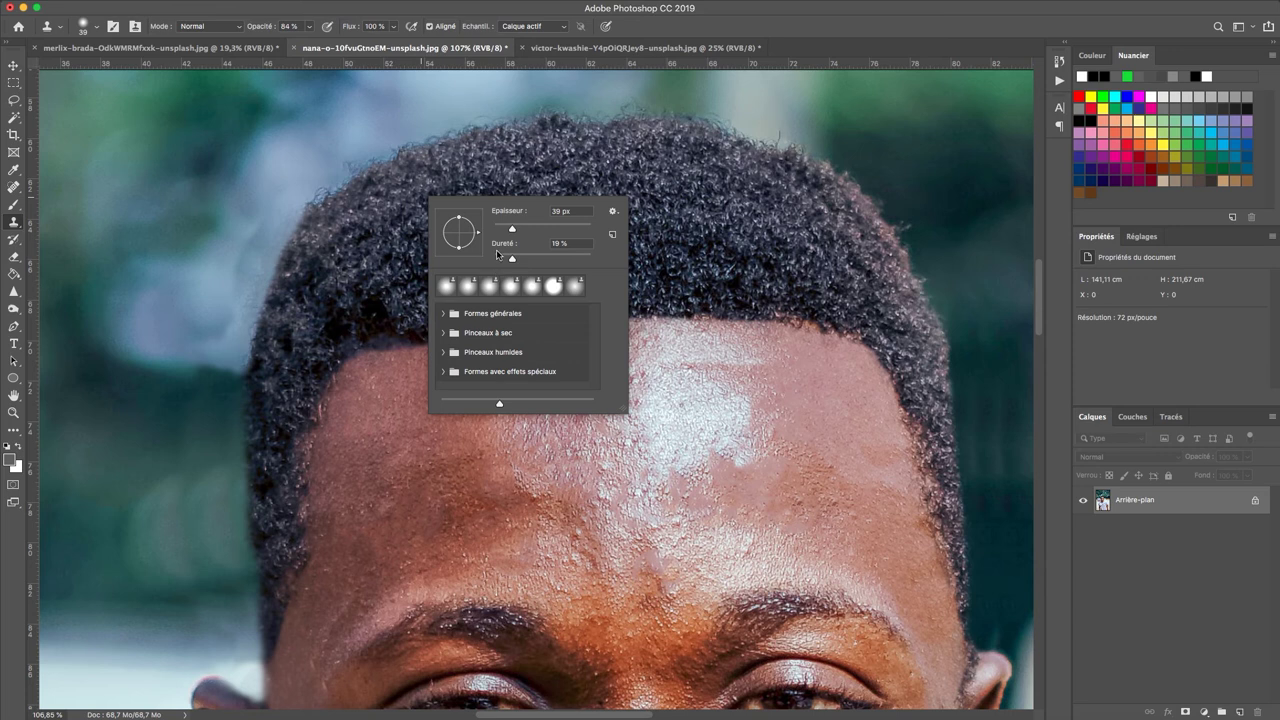
Smooth the rounded hair contour on the photo's left with short background clone strokes running from the crown down to the side
key("Return")
left_click(319, 188)
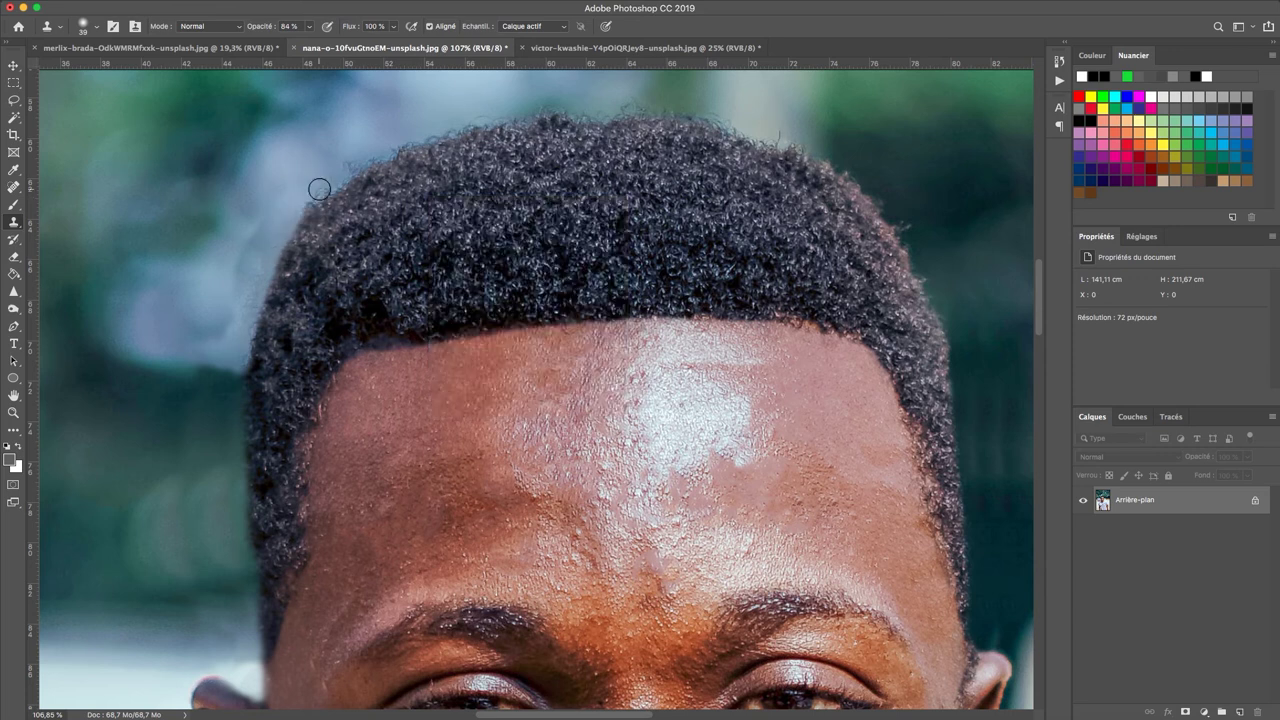
mouse_move(303, 212)
left_mouse_down()
mouse_move(255, 293)
mouse_move(284, 244)
left_mouse_up()
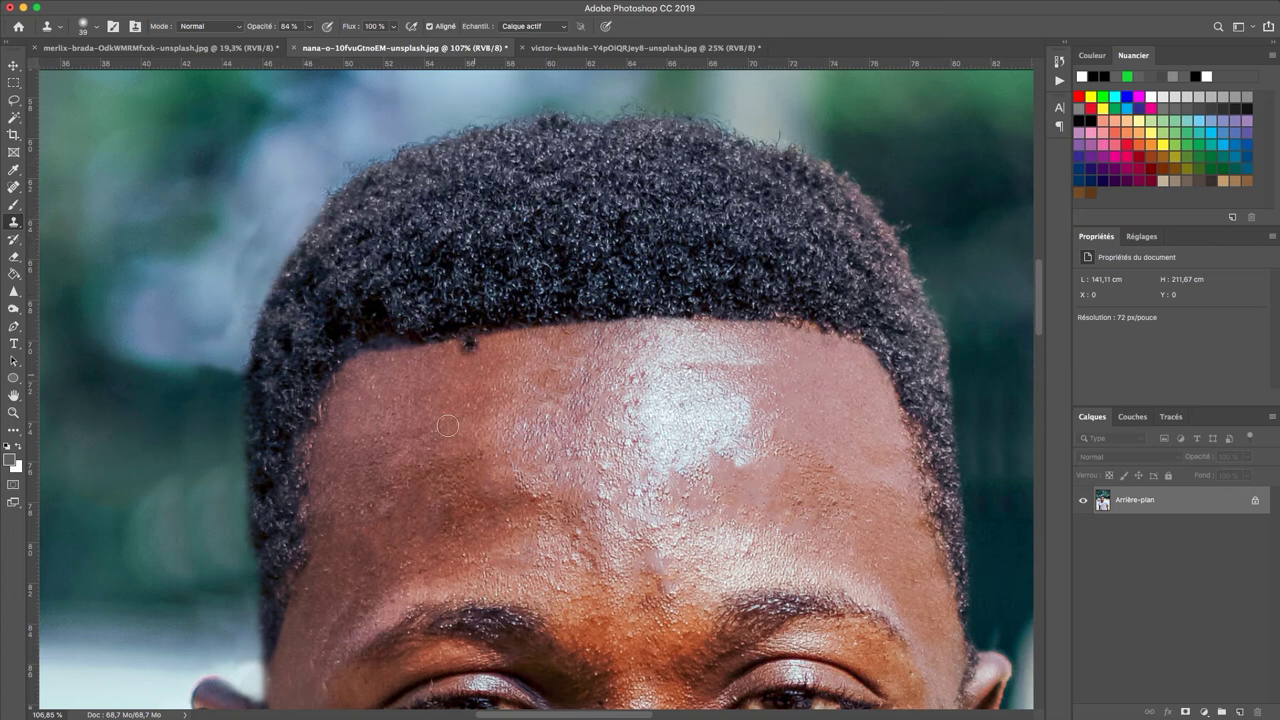
mouse_move(292, 224)
left_mouse_down()
mouse_move(285, 292)
mouse_move(261, 310)
mouse_move(288, 241)
left_mouse_up()
left_click_drag(265, 287, 243, 369)
Set the Clone Stamp to a 60 px brush with 42 % hardness and 44 % opacity
scroll(540, 385, "down", 5)
scroll(551, 363, "down", 3)
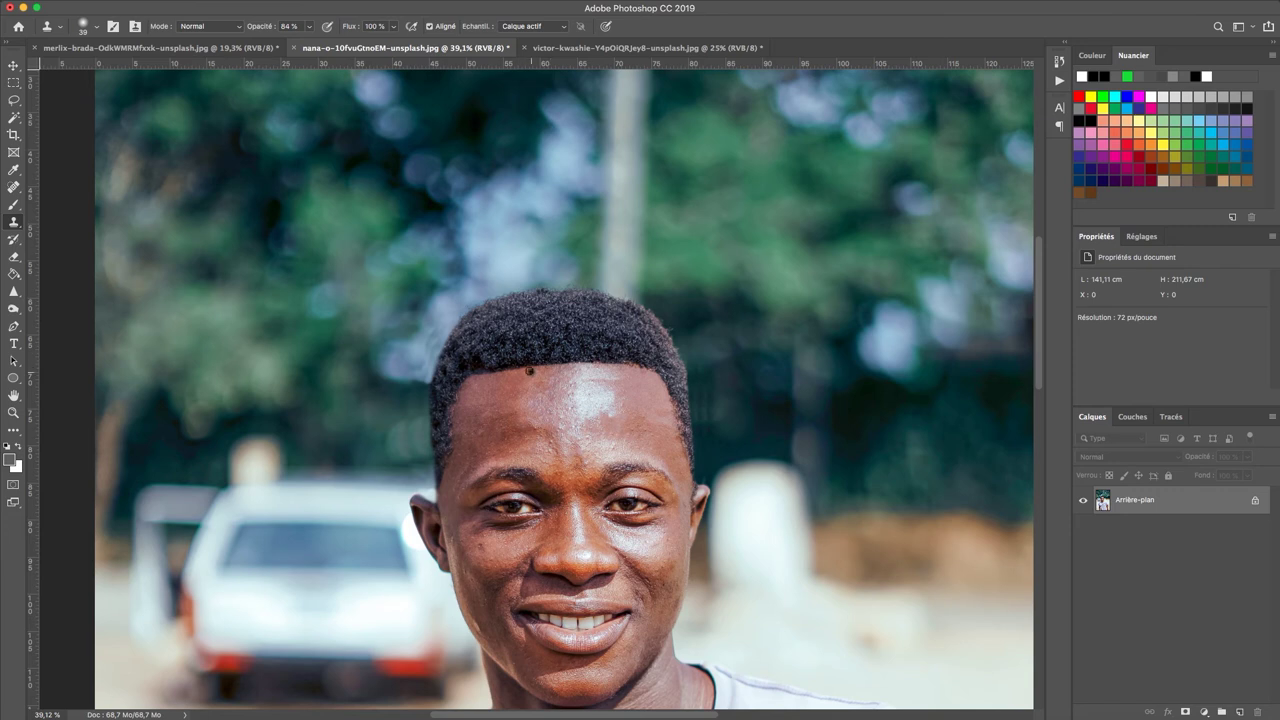
scroll(459, 347, "up", 5)
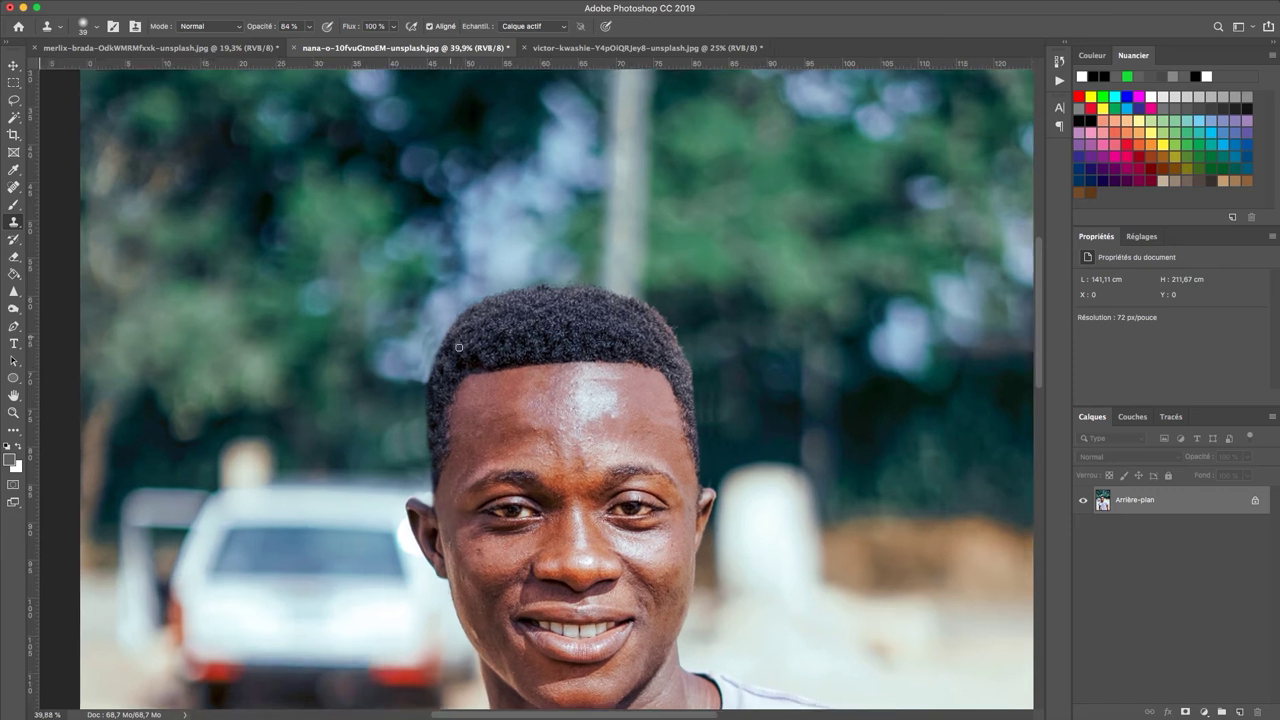
scroll(459, 347, "up", 3)
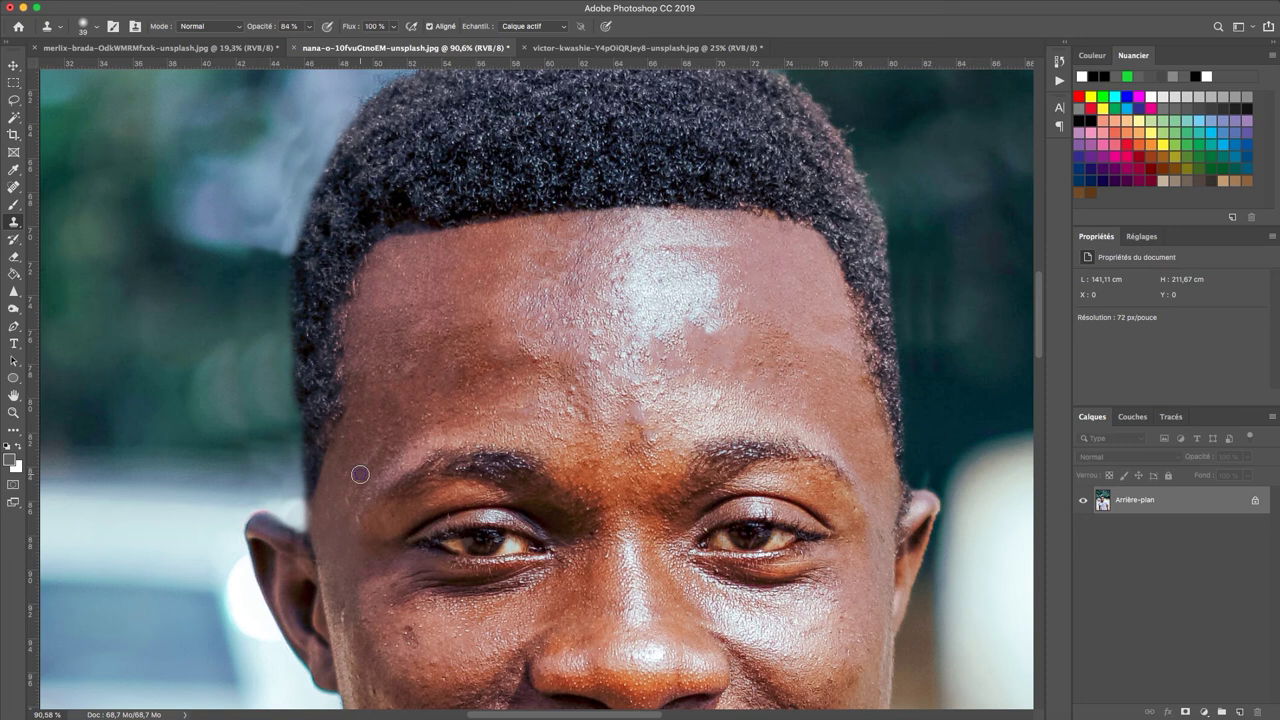
right_click(366, 474)
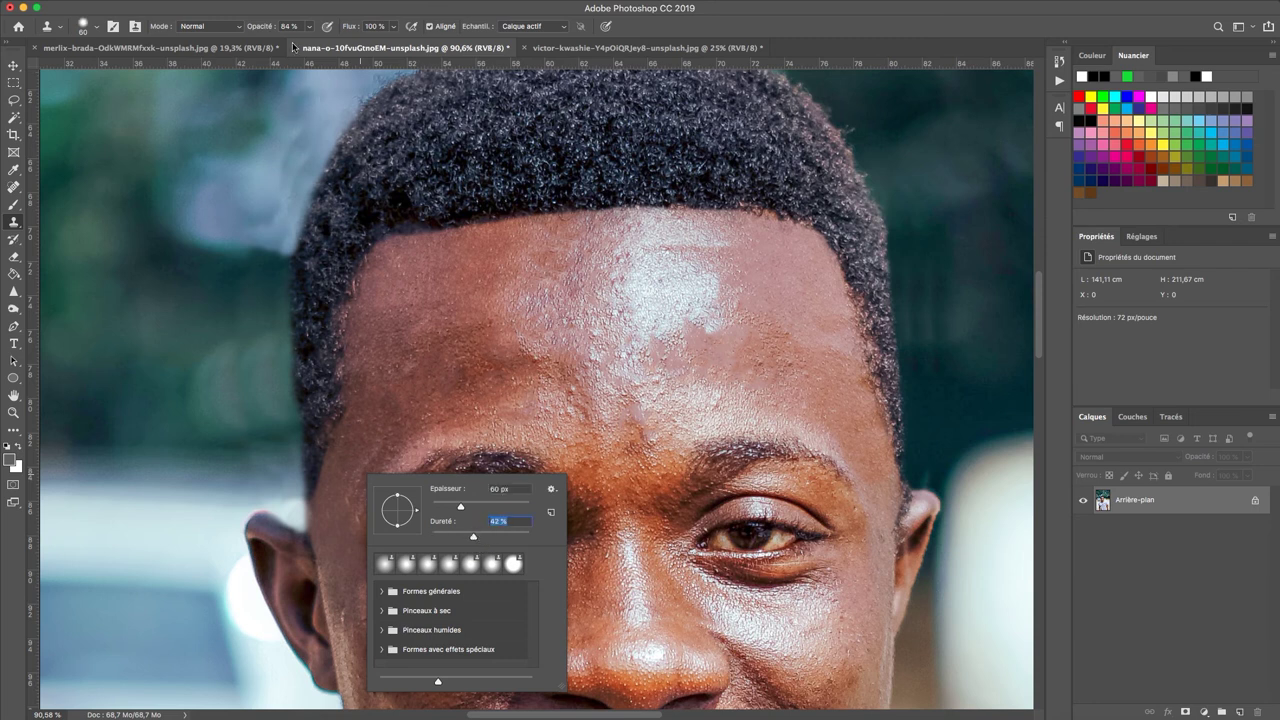
left_click_drag(262, 28, 248, 30)
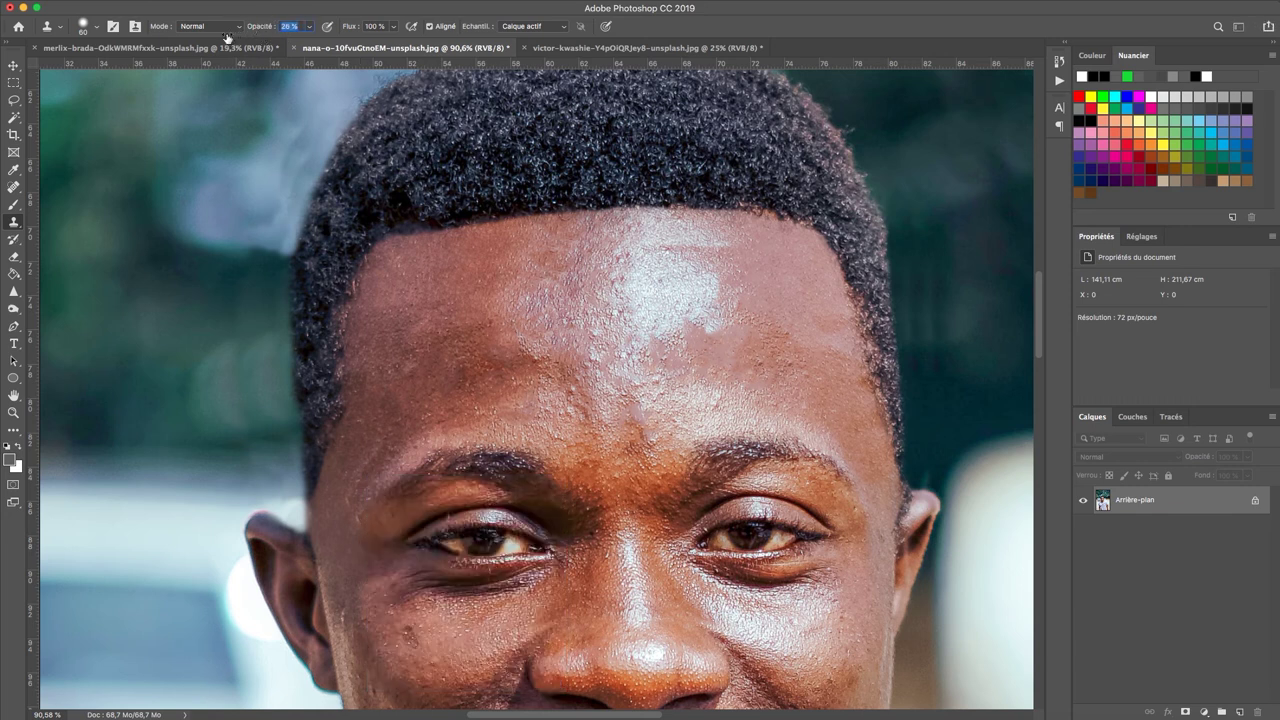
key("Return")
Clone temple skin over the side hair on the photo's left to create a gradual fade above the ear
left_click(340, 481, "alt")
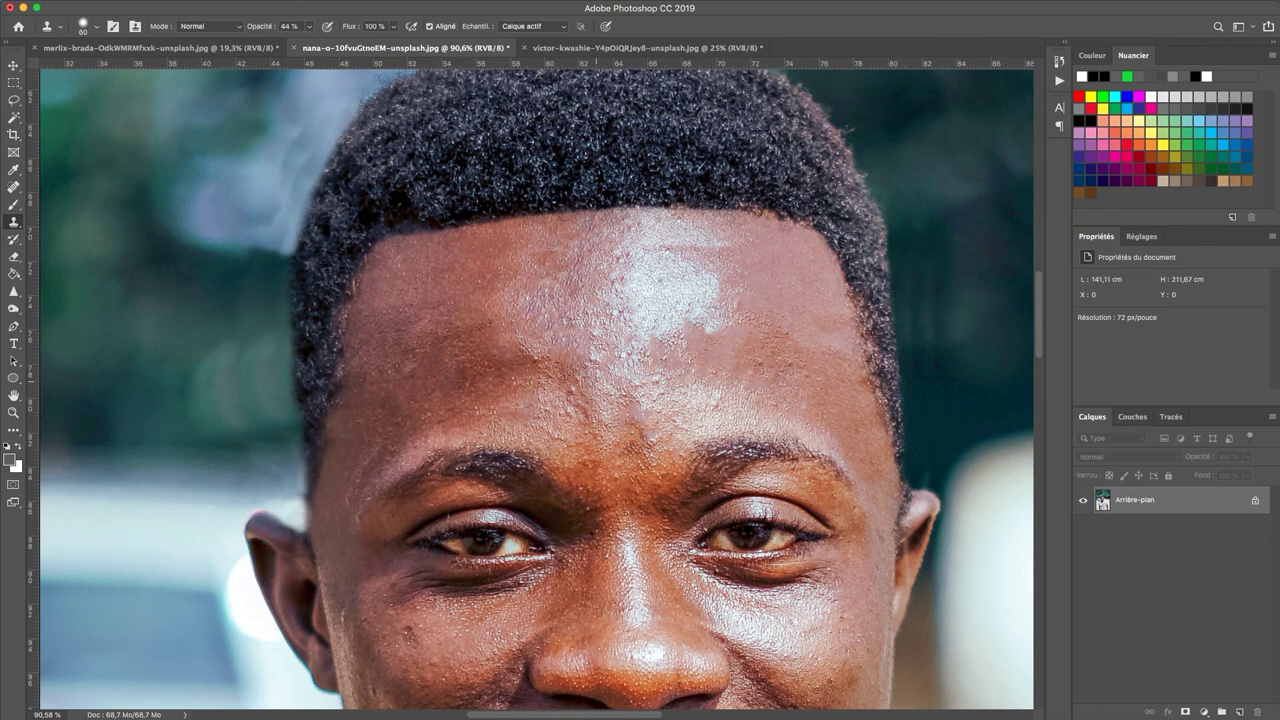
right_click(378, 446)
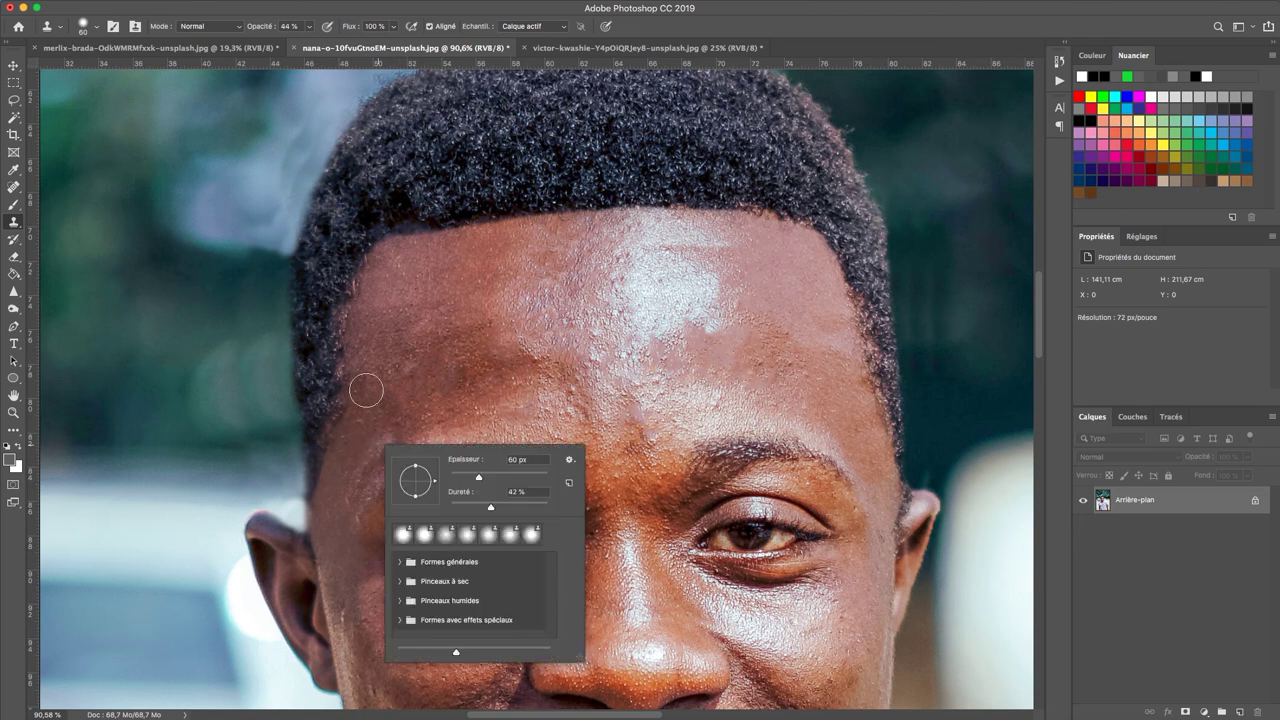
key("Escape")
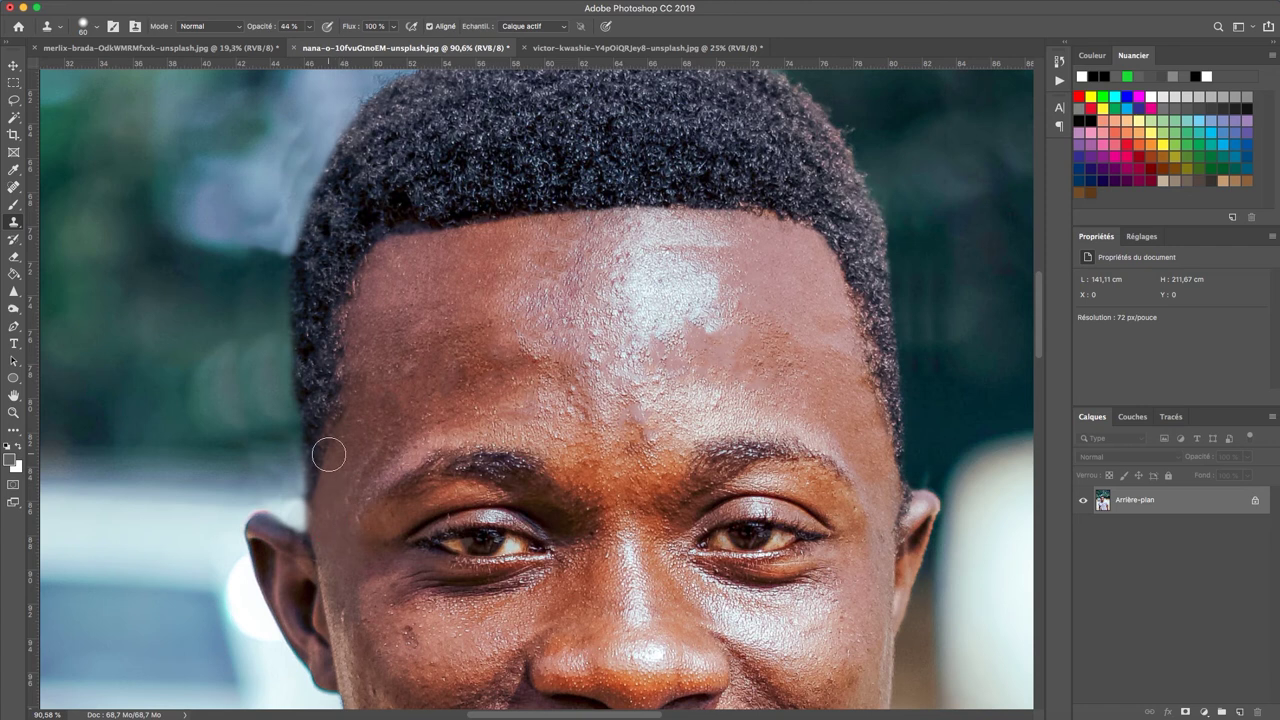
mouse_move(323, 486)
left_mouse_down()
mouse_move(335, 390)
mouse_move(320, 453)
mouse_move(322, 388)
mouse_move(314, 414)
mouse_move(326, 361)
mouse_move(321, 501)
mouse_move(345, 399)
mouse_move(320, 402)
mouse_move(316, 321)
mouse_move(327, 434)
mouse_move(308, 385)
mouse_move(346, 288)
mouse_move(331, 380)
mouse_move(328, 307)
mouse_move(317, 386)
mouse_move(314, 313)
mouse_move(330, 282)
mouse_move(305, 324)
mouse_move(318, 458)
left_mouse_up()
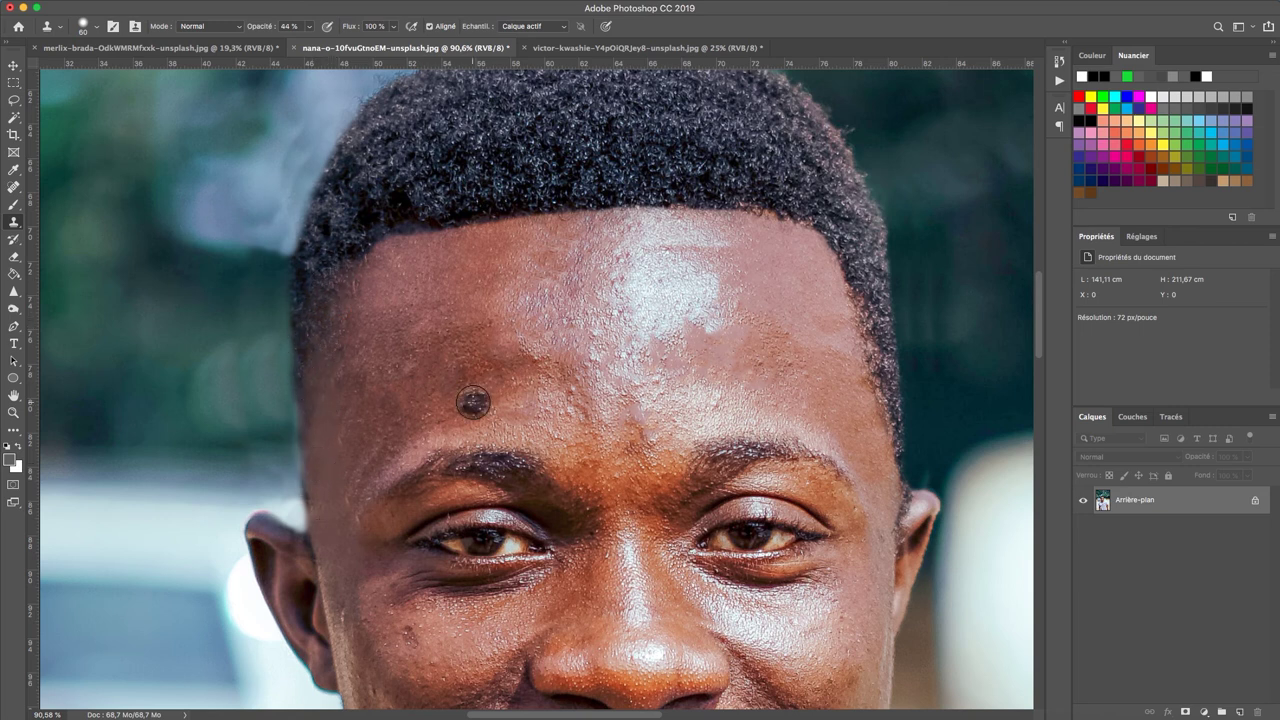
scroll(845, 455, "right", 5)
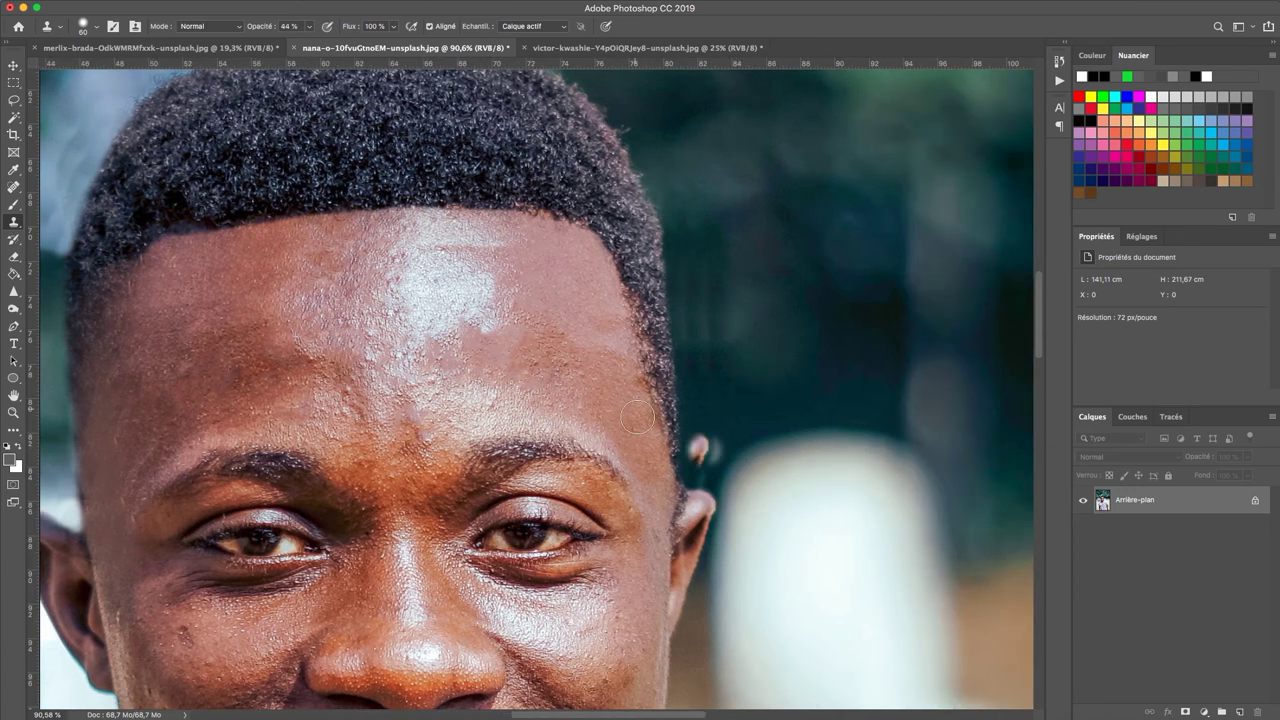
left_click_drag(699, 446, 713, 477)
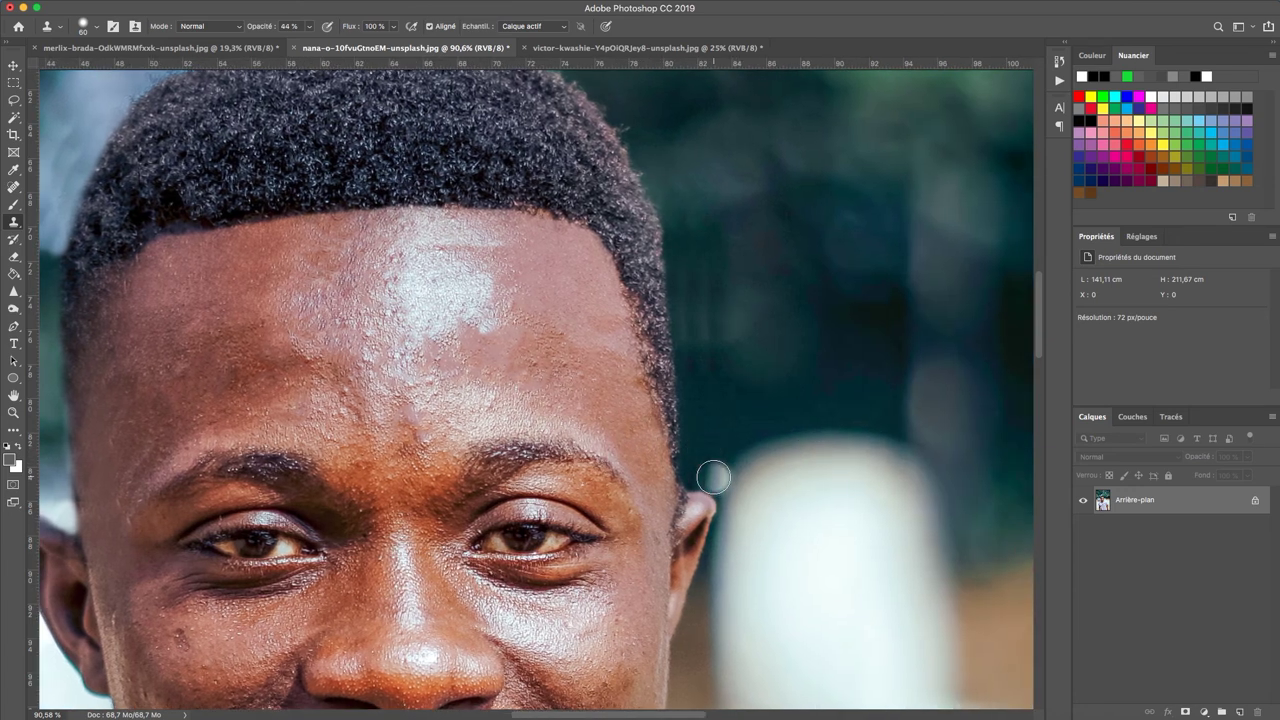
scroll(713, 477, "up", 3)
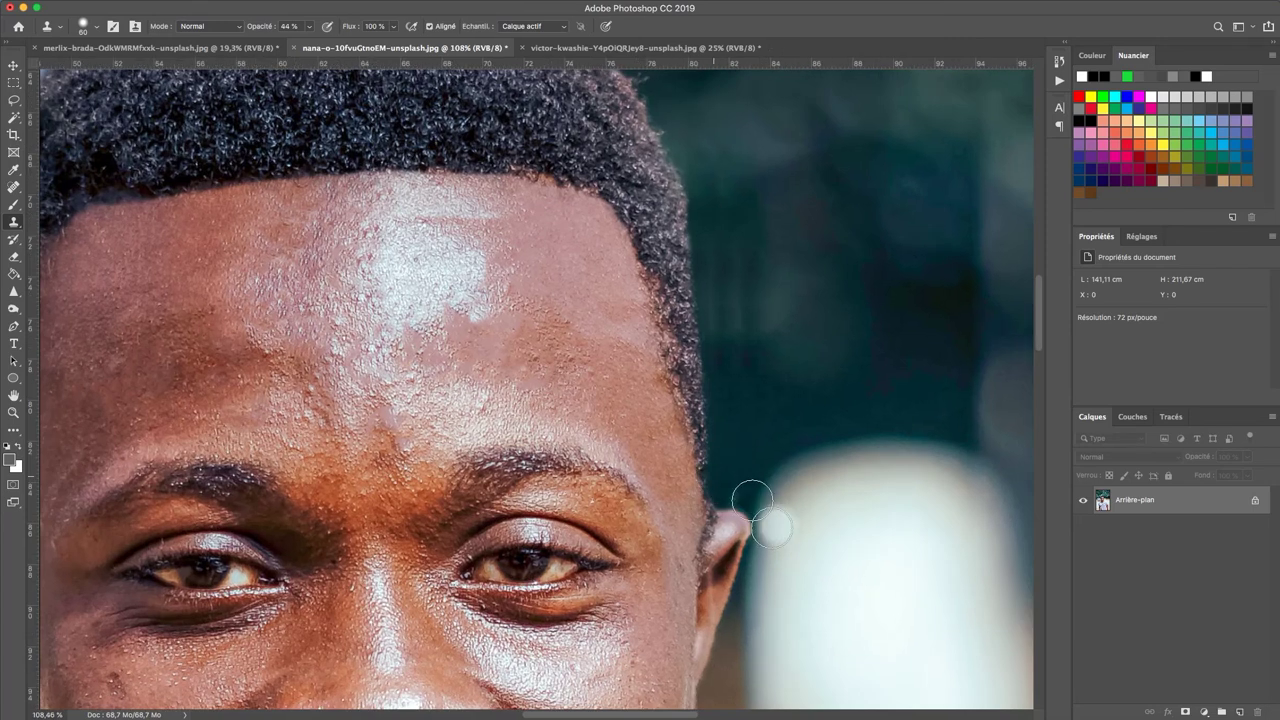
left_click(728, 450)
key("ctrl+z")
left_click(659, 367)
mouse_move(659, 367)
left_mouse_down()
mouse_move(670, 322)
mouse_move(656, 268)
mouse_move(674, 430)
mouse_move(670, 312)
mouse_move(685, 395)
mouse_move(684, 309)
left_mouse_up()
key("super+z")
key("super+z")
key("super+z")
key("super+z")
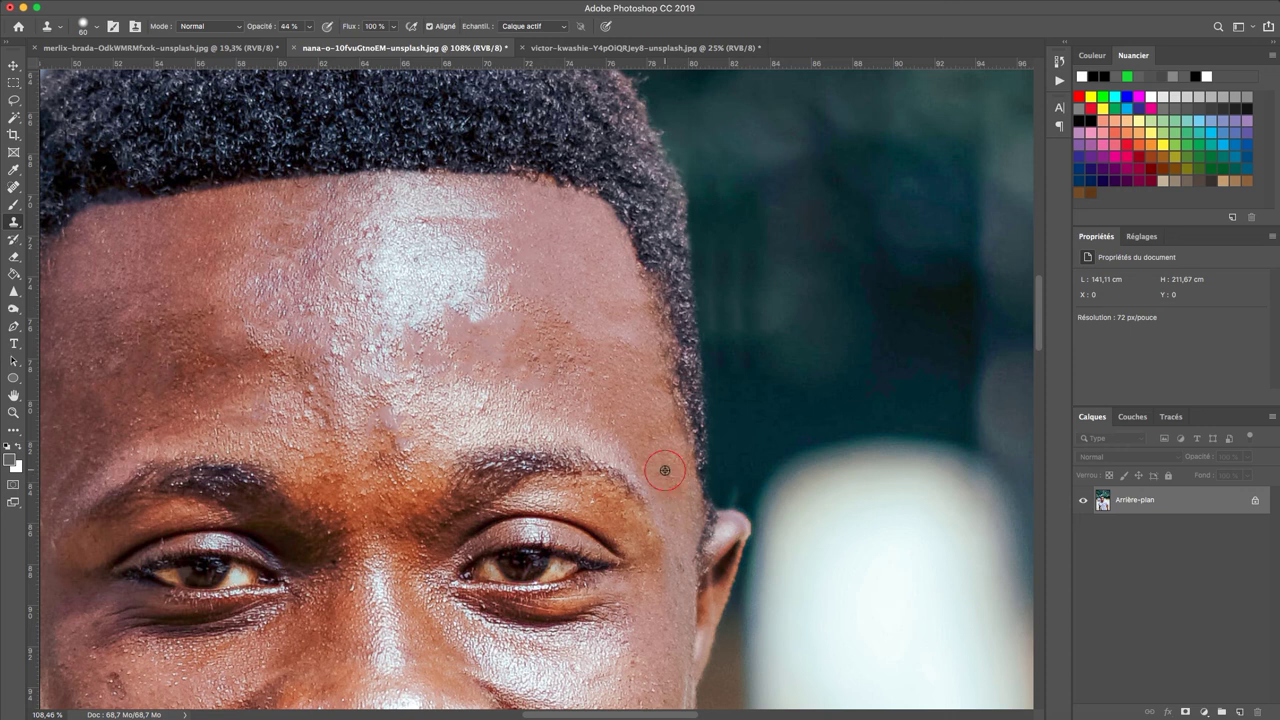
Clone temple skin over the side hair on the photo's right to thin it between hairline corner and ear, and undo the last stroke
mouse_move(670, 390)
left_mouse_down()
mouse_move(674, 308)
mouse_move(674, 437)
mouse_move(666, 337)
mouse_move(641, 262)
mouse_move(662, 288)
mouse_move(686, 462)
left_mouse_up()
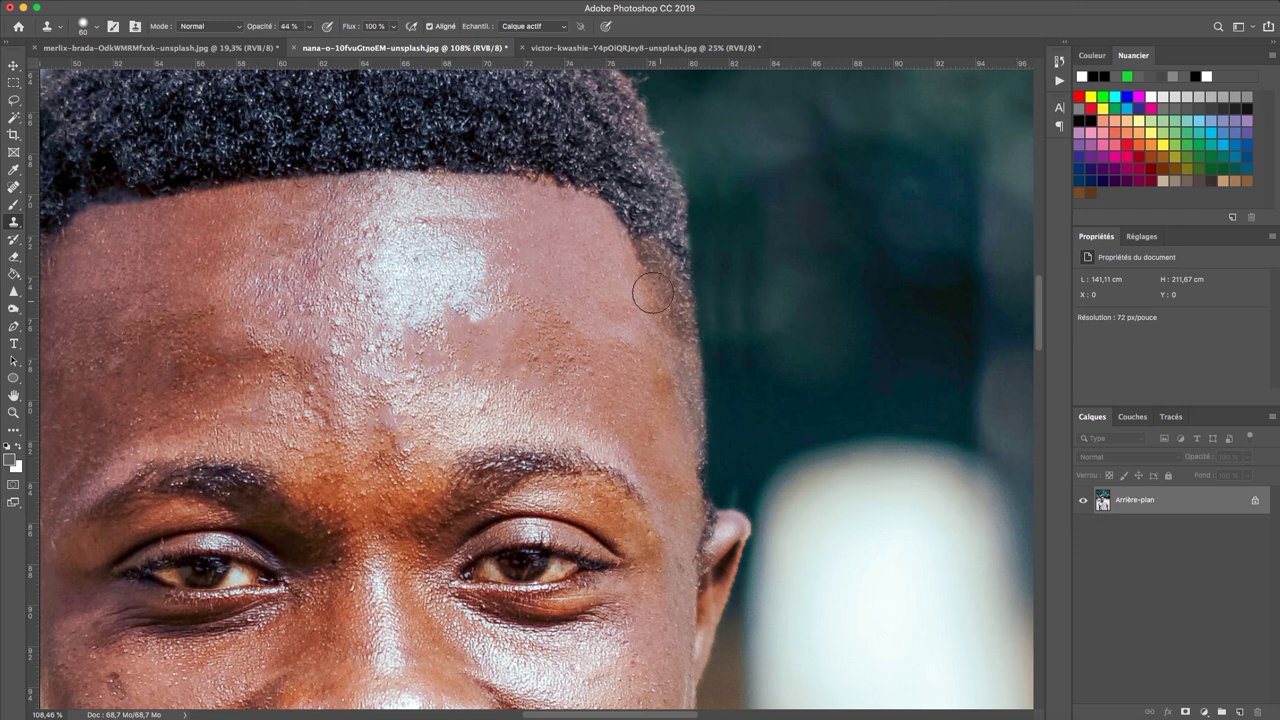
left_click_drag(660, 331, 664, 292)
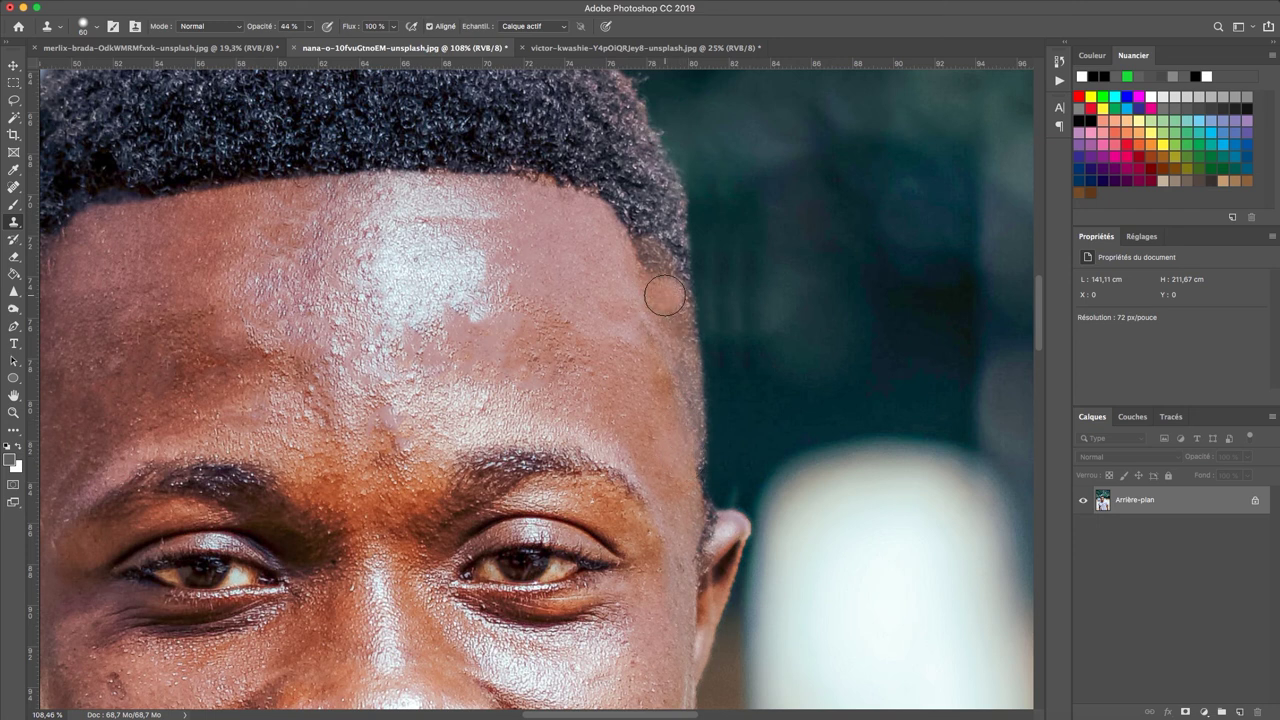
mouse_move(686, 370)
left_mouse_down()
mouse_move(684, 330)
mouse_move(652, 271)
mouse_move(690, 287)
left_mouse_up()
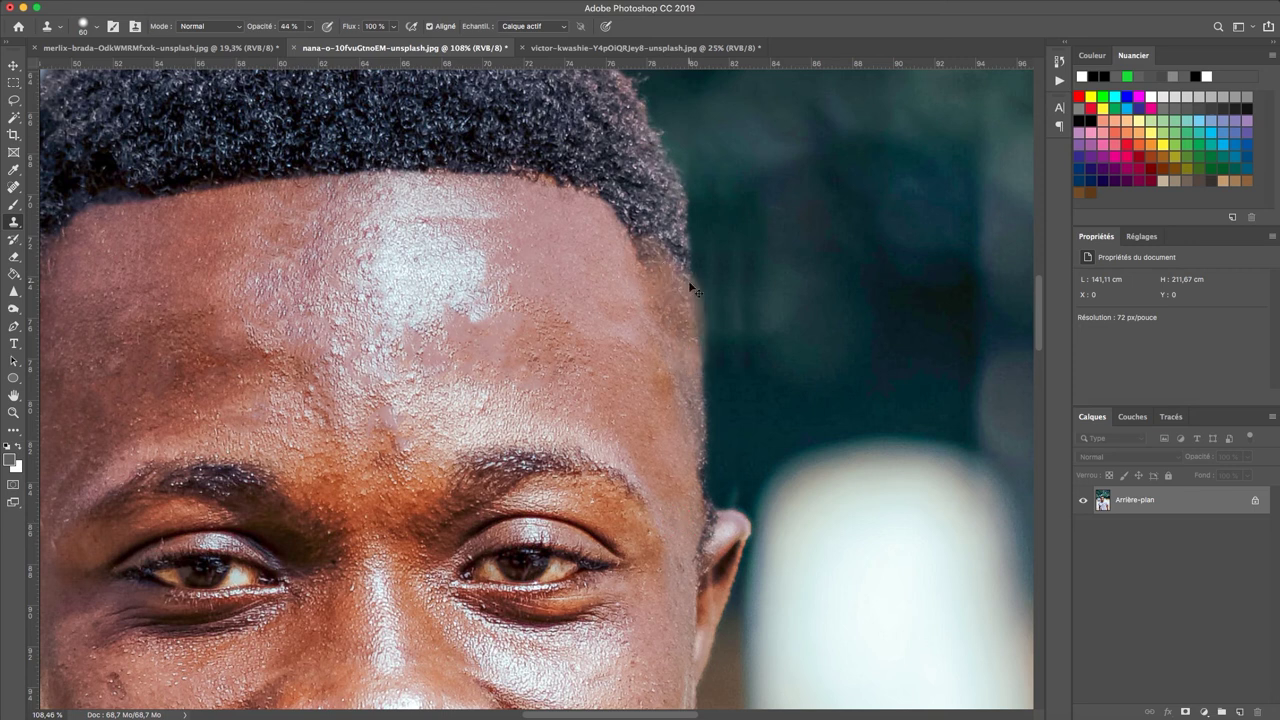
key("super+z")
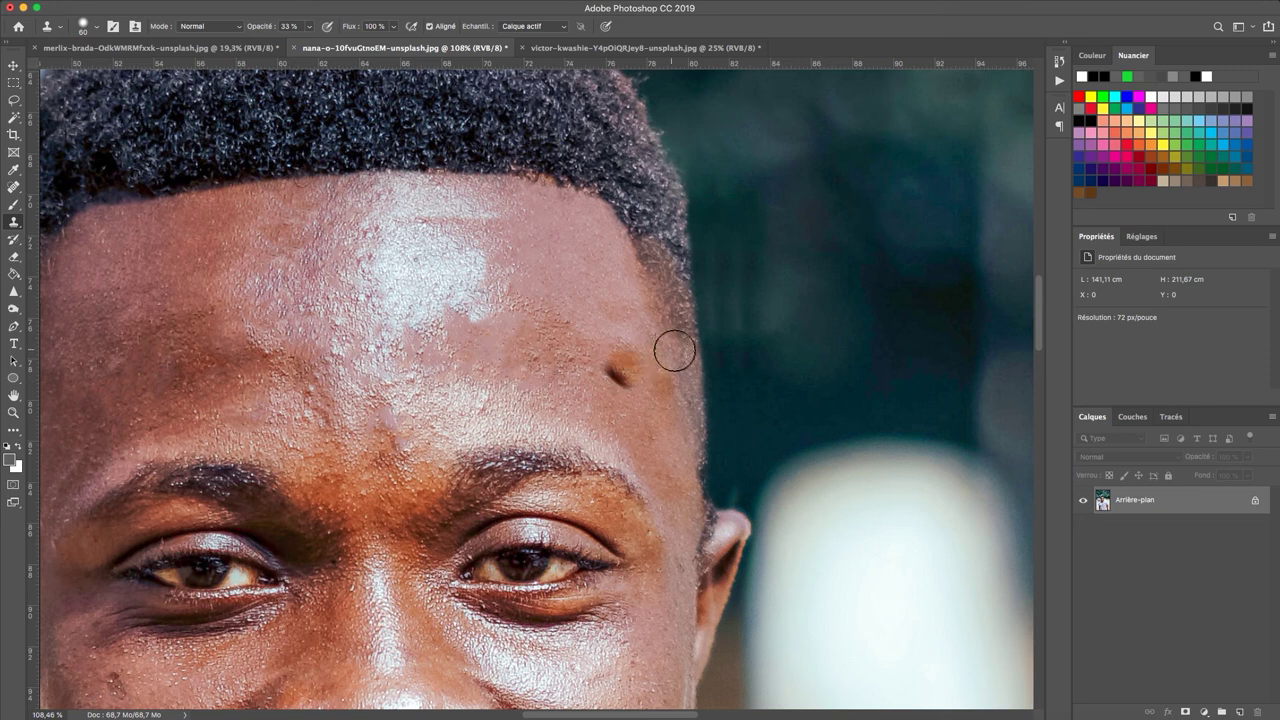
Clone skin over the temple hair edge on the photo's right at 33 % opacity to soften the fade
mouse_move(669, 320)
left_mouse_down()
mouse_move(647, 289)
mouse_move(681, 357)
mouse_move(645, 264)
left_mouse_up()
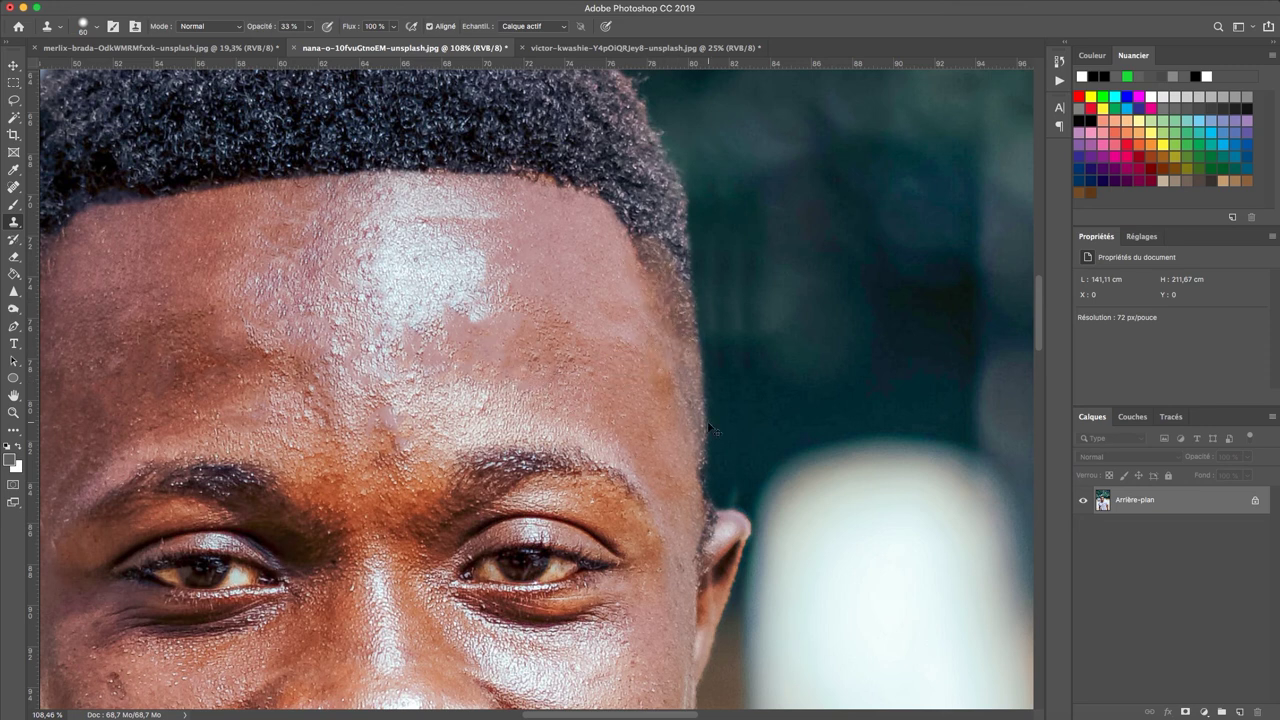
left_click(673, 606, "alt")
mouse_move(672, 322)
left_mouse_down()
mouse_move(644, 268)
mouse_move(675, 322)
mouse_move(674, 366)
mouse_move(674, 308)
mouse_move(643, 255)
mouse_move(674, 317)
mouse_move(649, 277)
mouse_move(663, 338)
mouse_move(636, 229)
mouse_move(660, 474)
mouse_move(611, 243)
mouse_move(607, 289)
left_mouse_up()
scroll(777, 377, "down", 3)
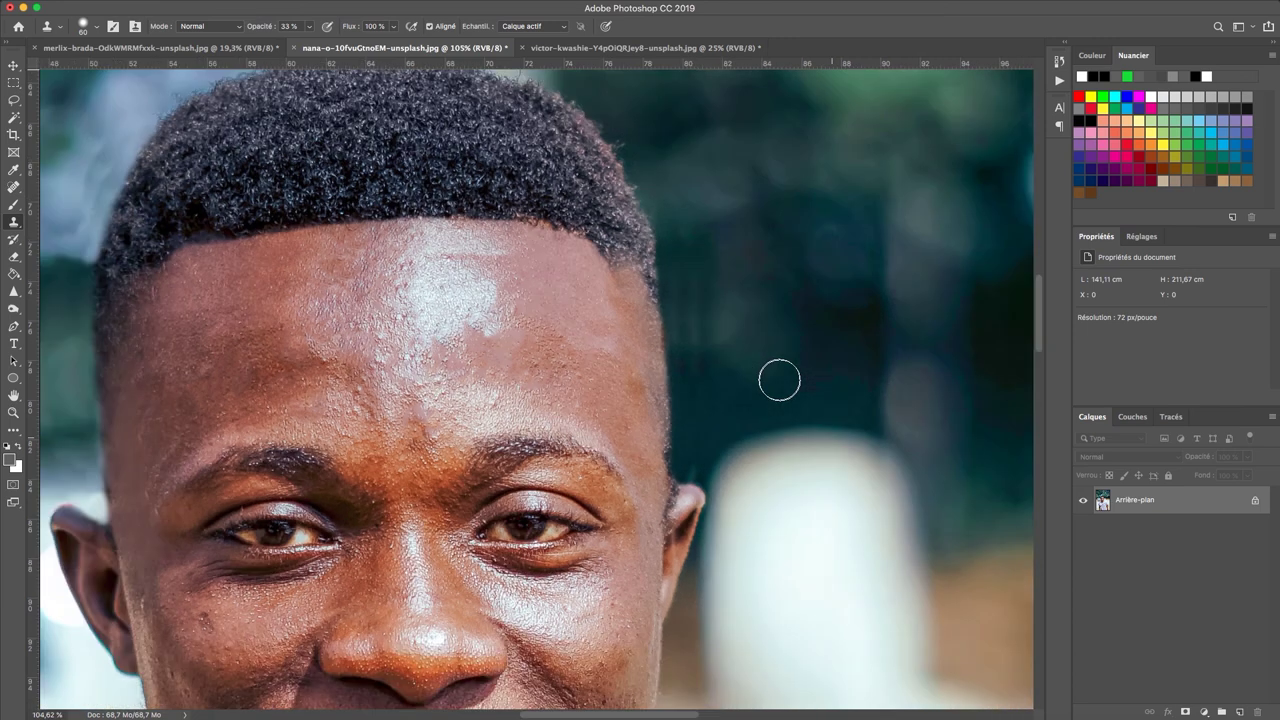
key("bracketleft")
key("bracketleft")
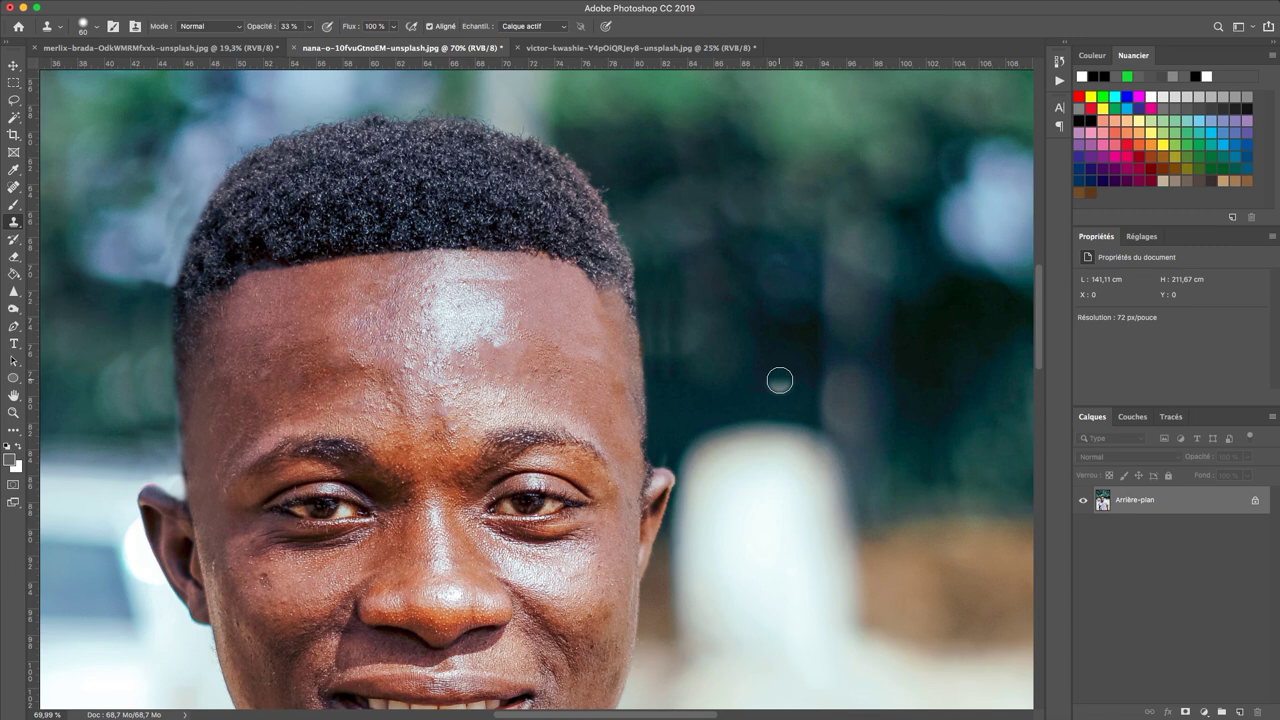
scroll(609, 321, "up", 5)
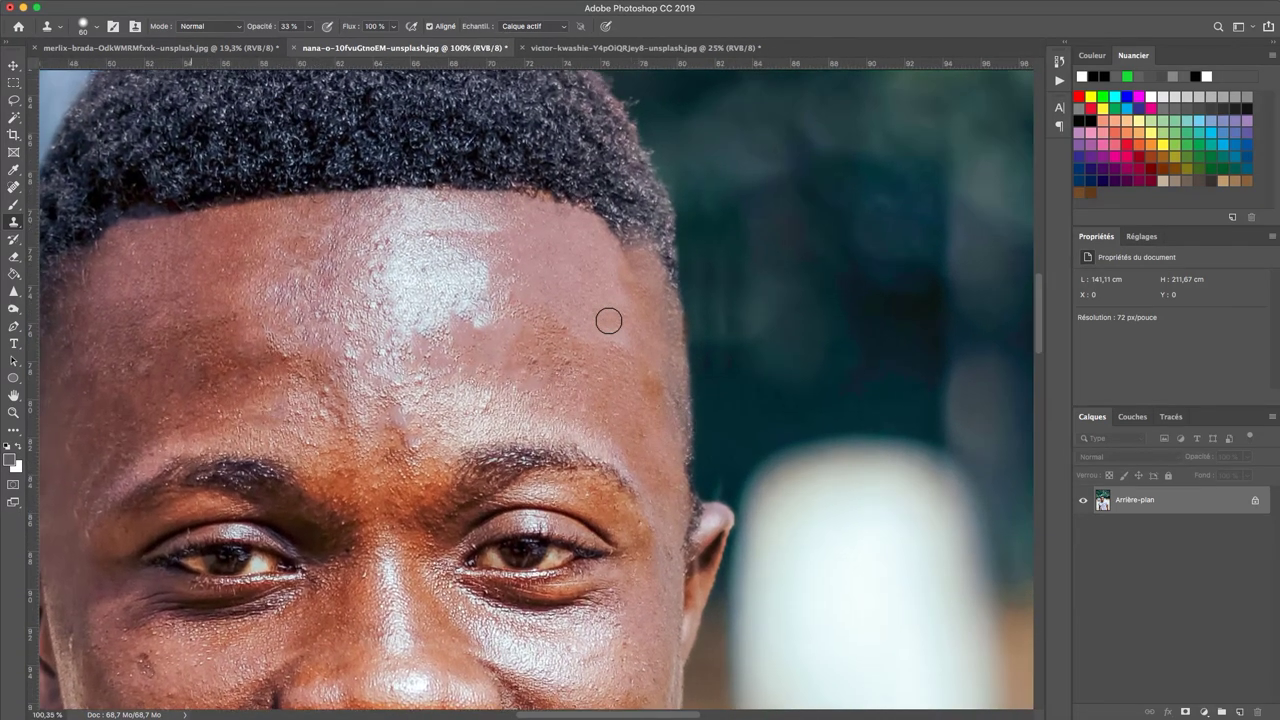
scroll(609, 321, "up", 1)
mouse_move(602, 179)
left_mouse_down()
mouse_move(632, 199)
mouse_move(658, 266)
left_mouse_up()
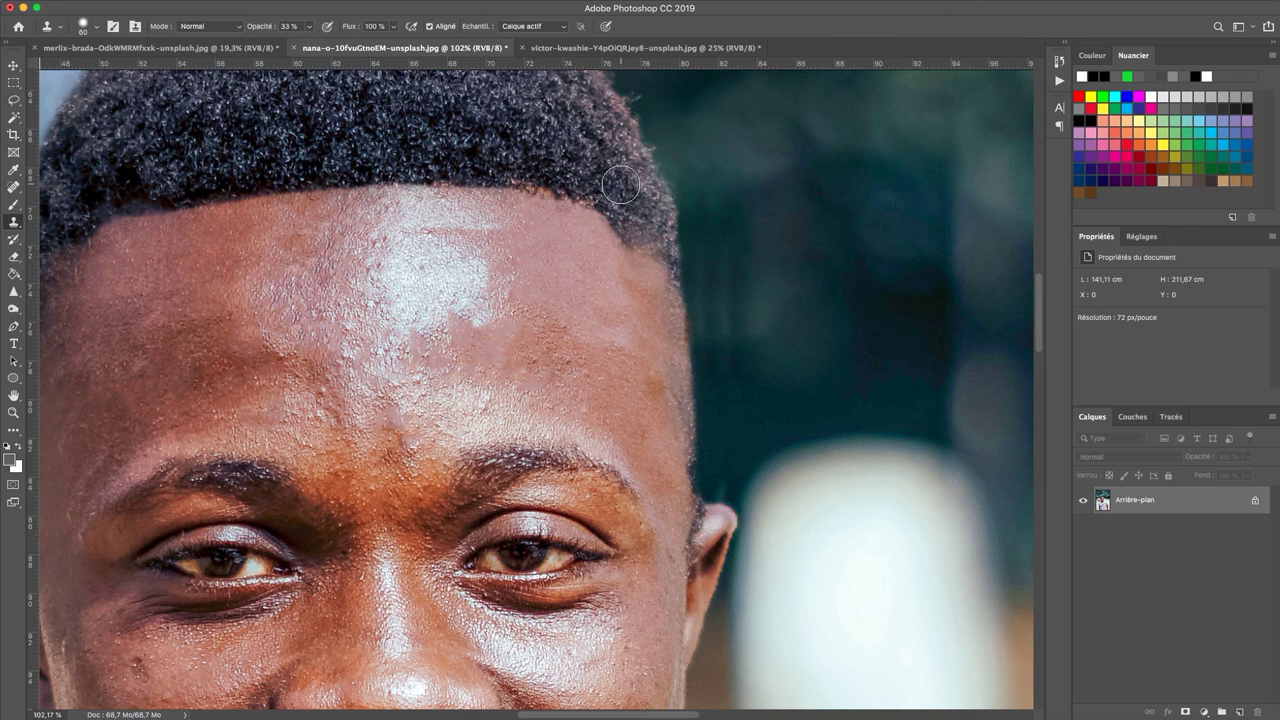
key("super+z")
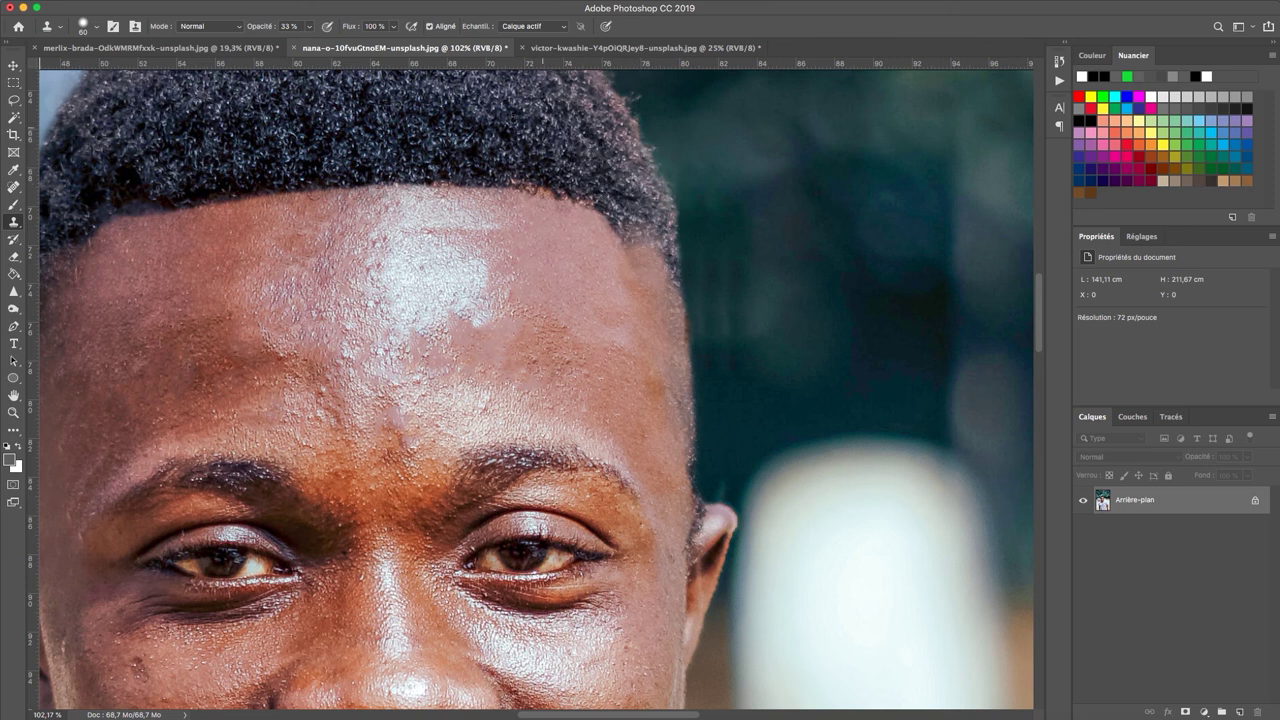
left_click_drag(655, 258, 693, 285)
key("super+z")
Blend the hairline corner into the temple on the photo's right using a 60 px Clone Stamp at 17 % hardness and 20 % opacity
right_click(766, 272)
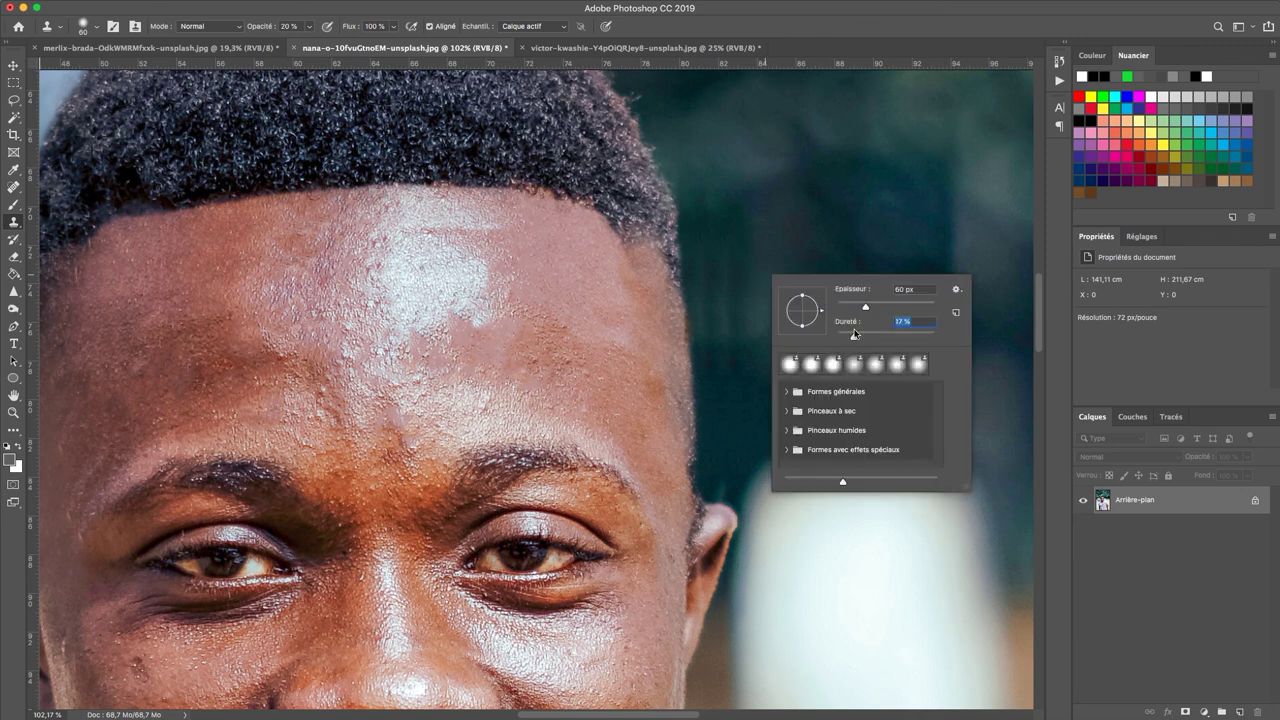
key("Return")
mouse_move(636, 222)
left_mouse_down()
mouse_move(660, 273)
mouse_move(686, 274)
left_mouse_up()
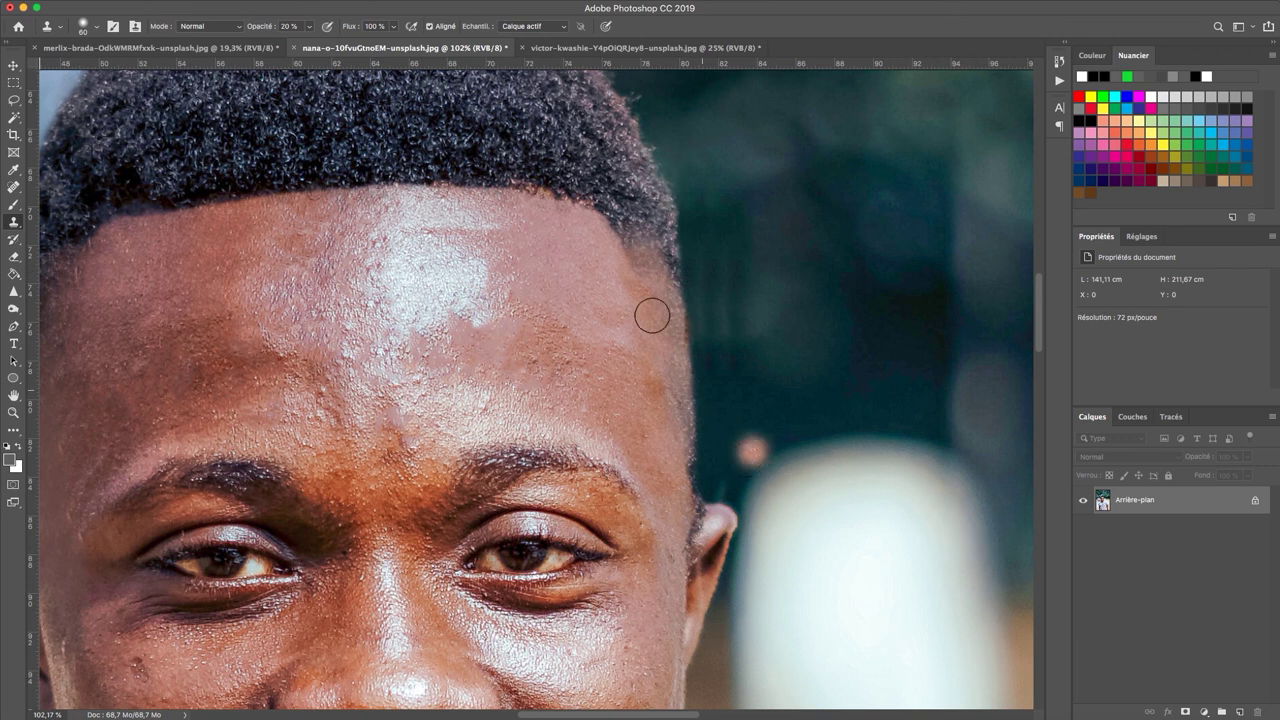
left_click_drag(654, 266, 675, 306)
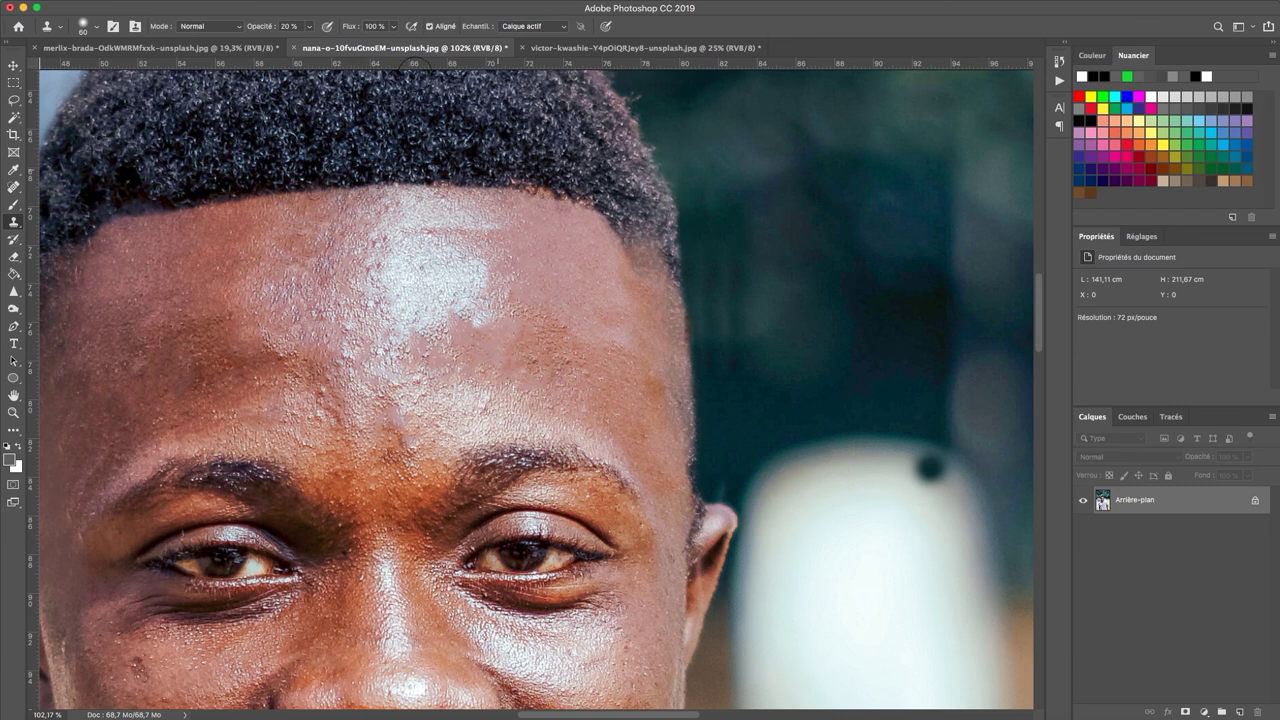
left_click(411, 107, "alt")
mouse_move(646, 249)
left_mouse_down()
mouse_move(663, 315)
mouse_move(666, 264)
mouse_move(663, 291)
left_mouse_up()
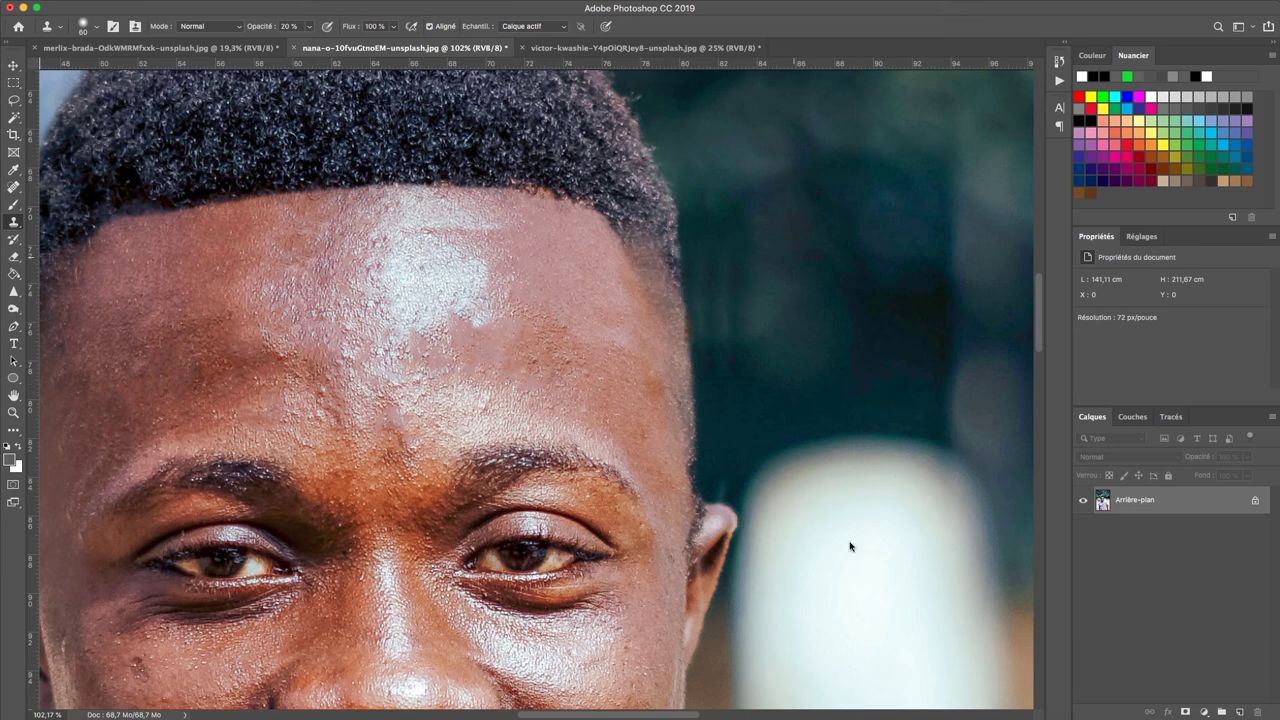
Set the Clone Stamp to a 31 px brush with 32 % hardness and 84 % opacity
left_click(795, 443)
scroll(798, 441, "up", 1)
scroll(798, 441, "up", 4)
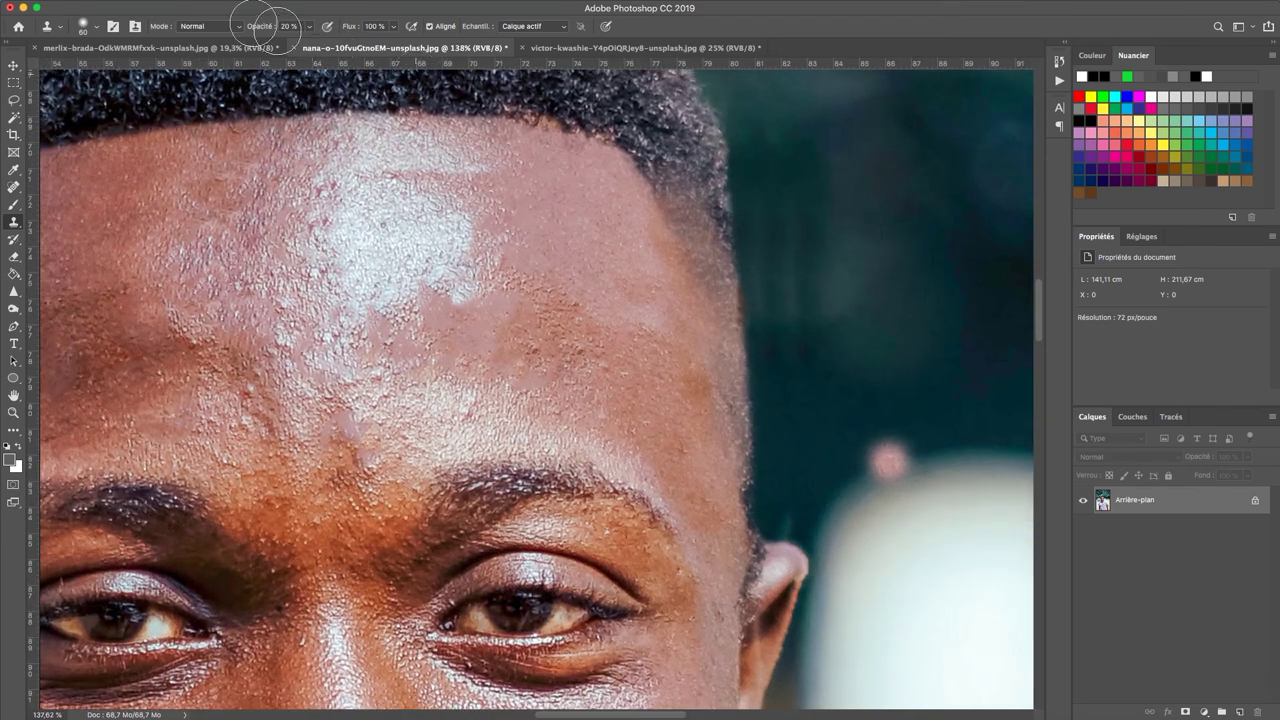
key("super+z")
left_click_drag(268, 31, 294, 40)
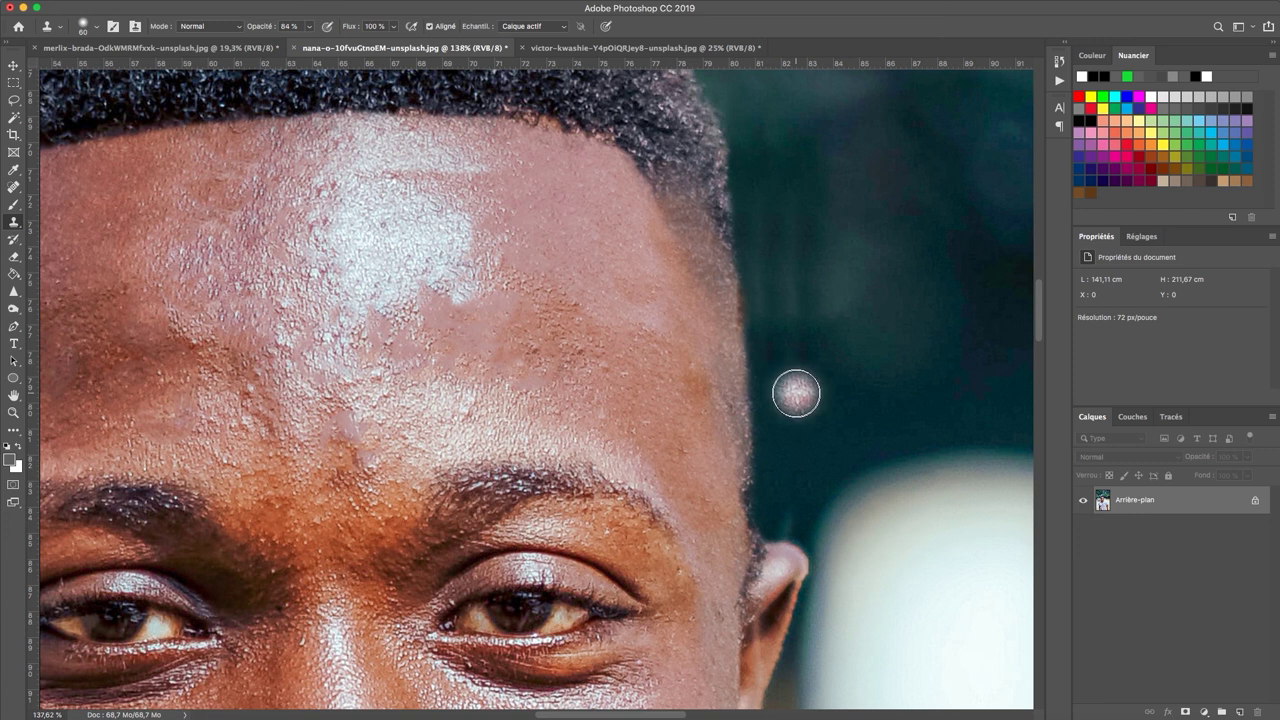
right_click(796, 391)
left_click_drag(884, 454, 905, 453)
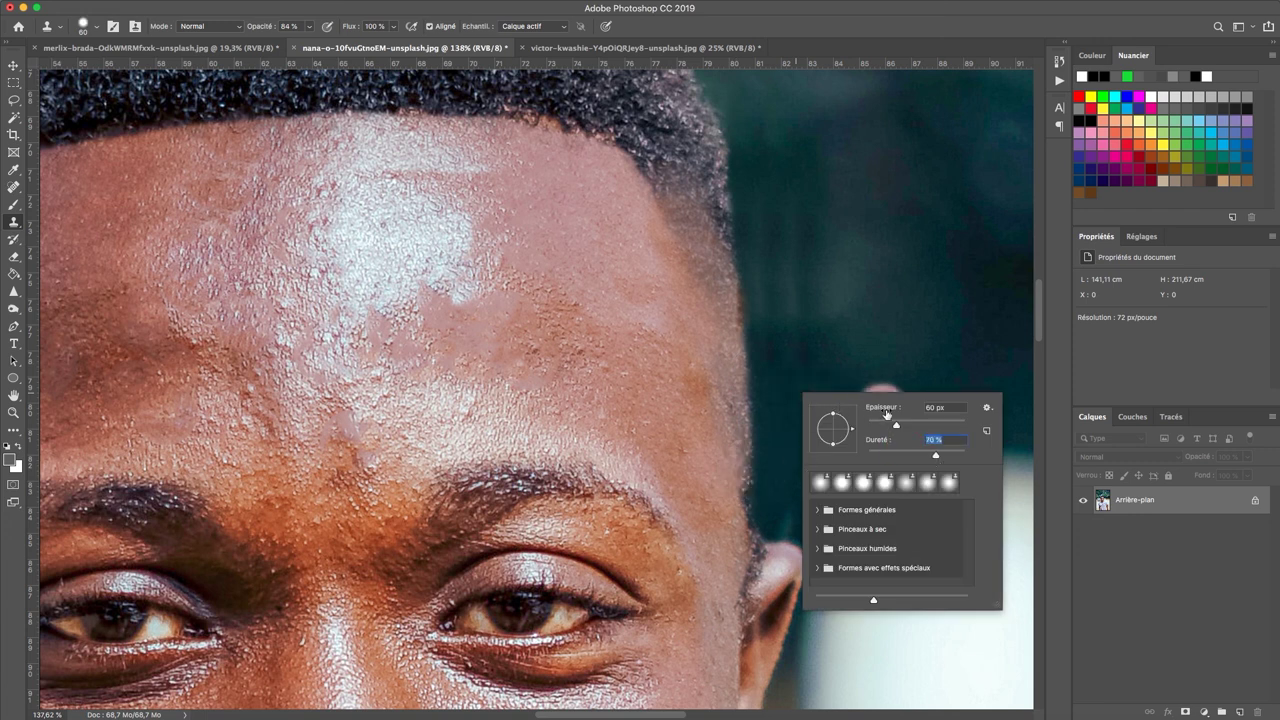
left_click_drag(878, 424, 898, 455)
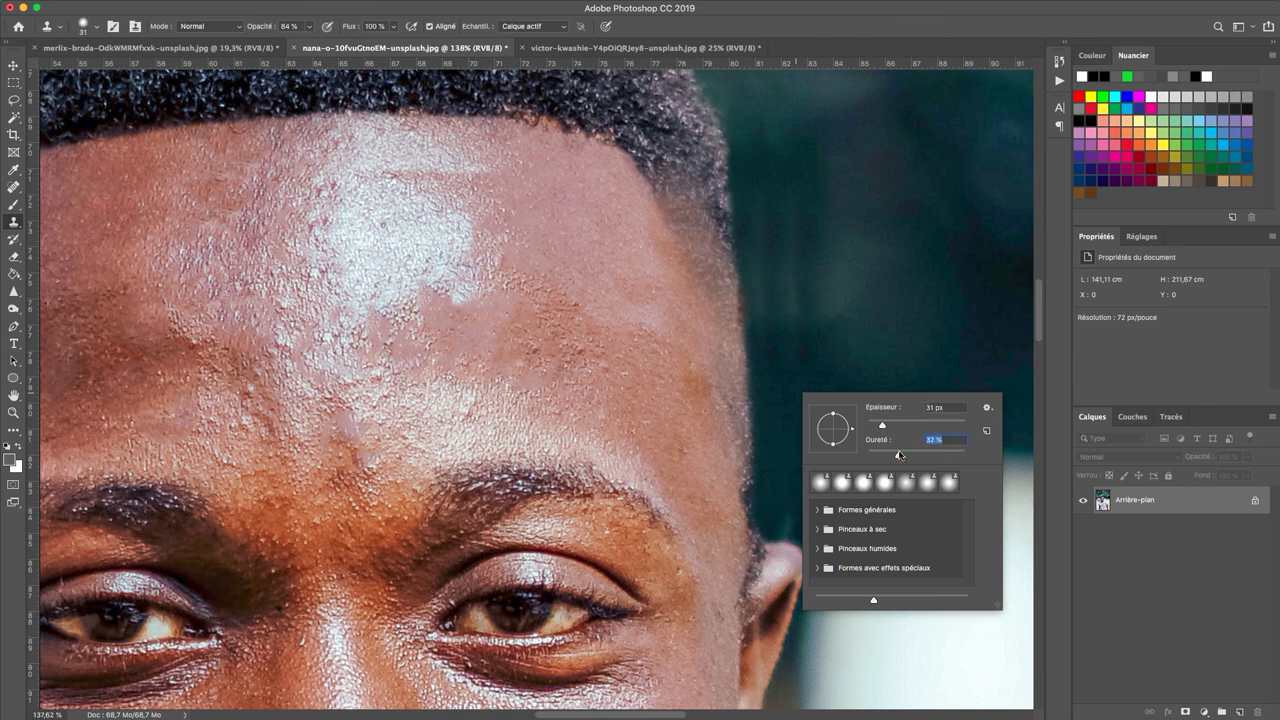
Clone background over the stray hairs above the ear and along the head's edge on the photo's right, and clean the adjoining skin edge
left_click(781, 415, "alt")
mouse_move(760, 487)
left_mouse_down()
mouse_move(743, 543)
mouse_move(752, 530)
left_mouse_up()
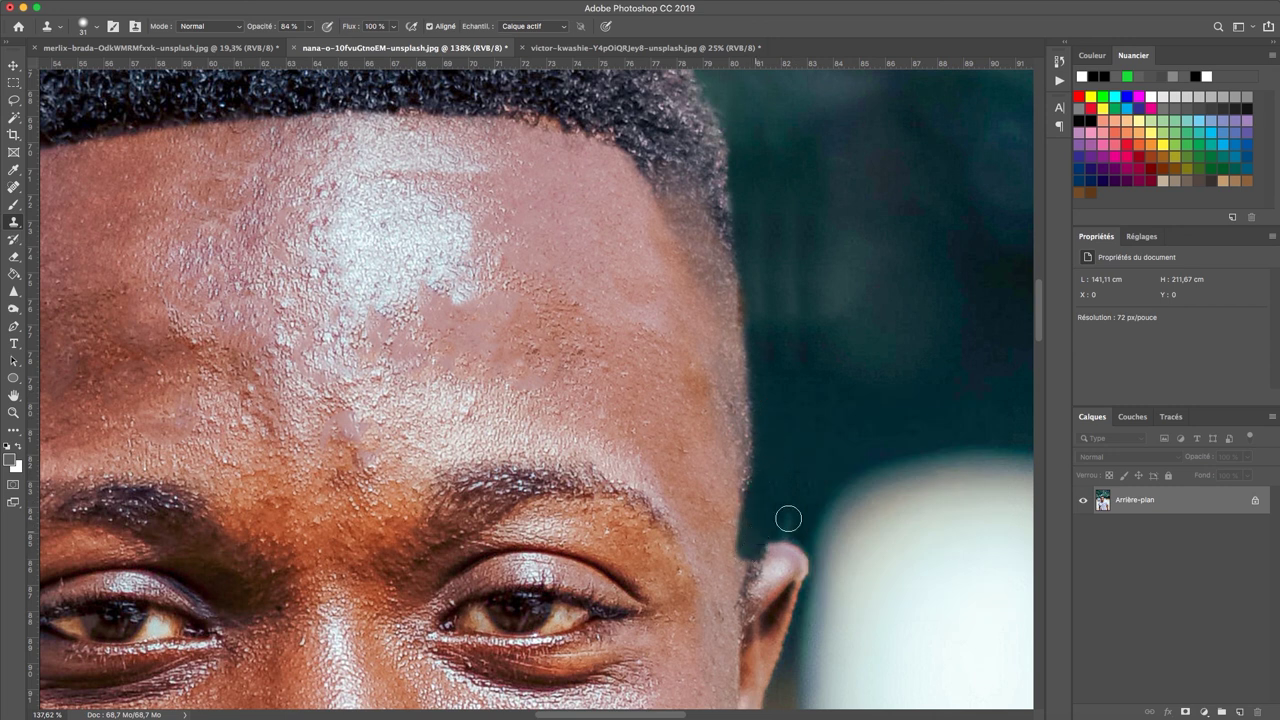
mouse_move(768, 483)
left_mouse_down()
mouse_move(772, 422)
mouse_move(757, 487)
mouse_move(768, 398)
left_mouse_up()
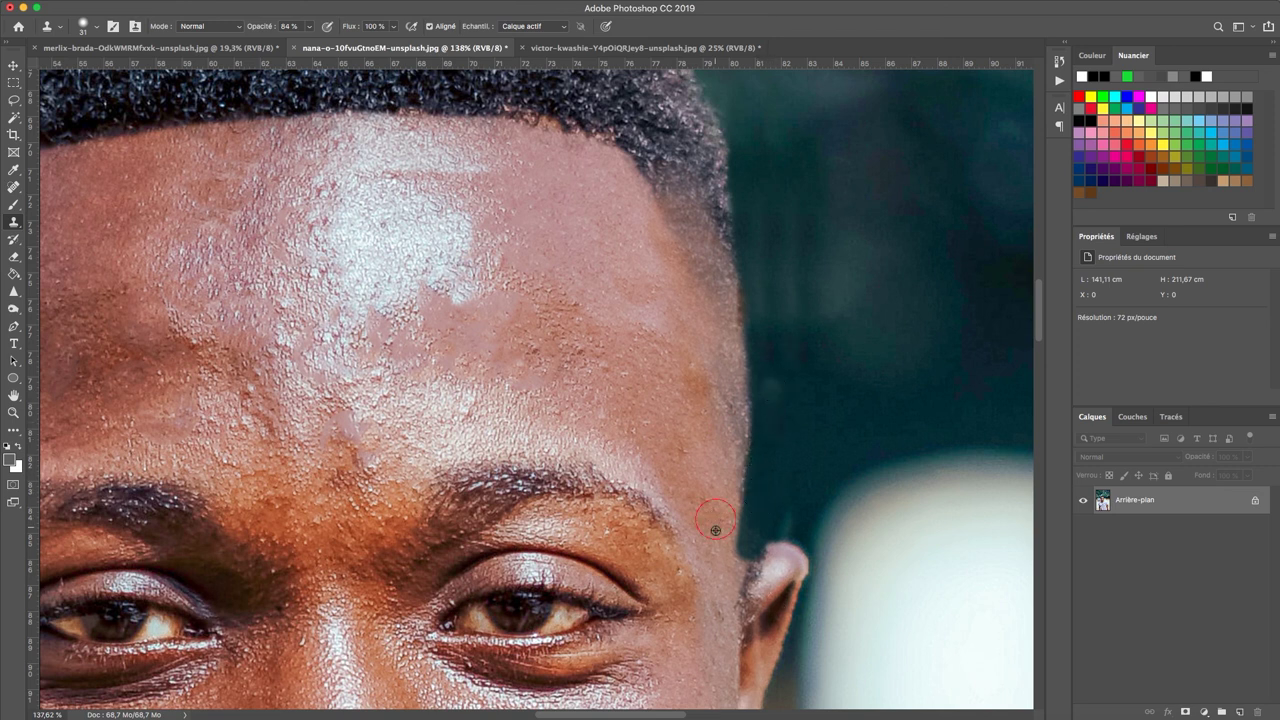
left_click_drag(716, 520, 729, 575)
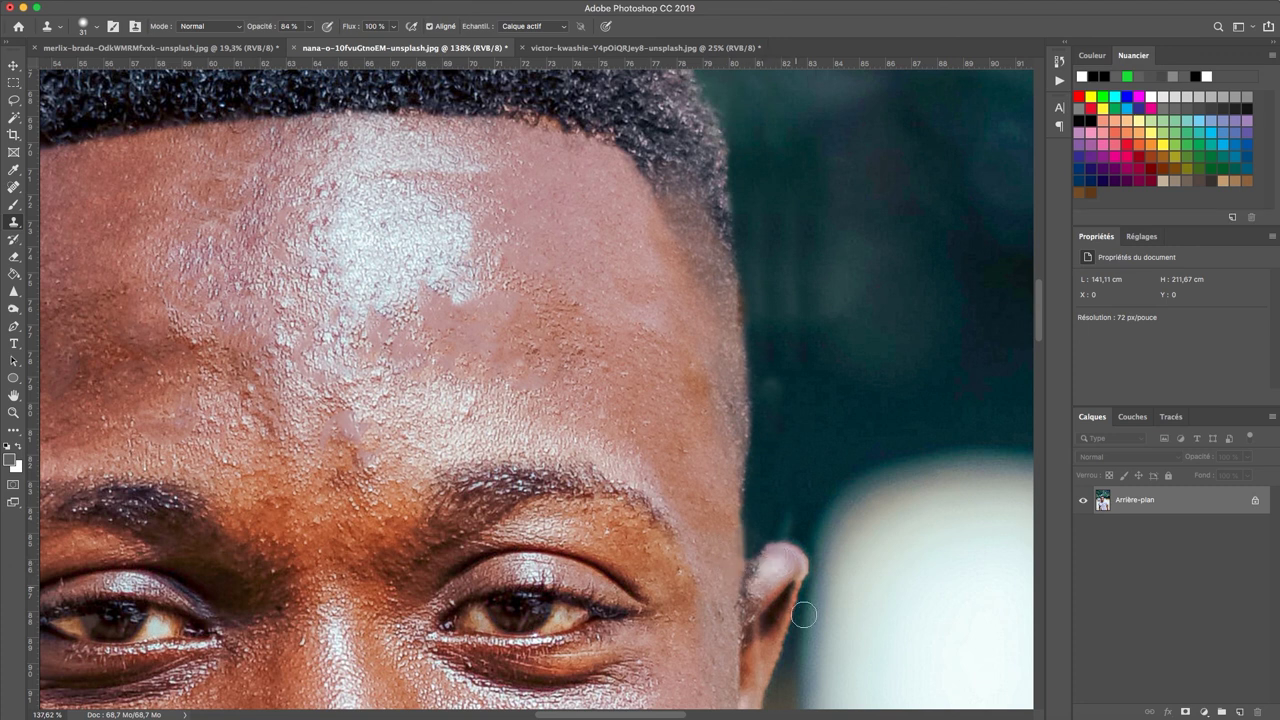
Compare the Camera Raw filter state in the history with the latest Clone Stamp state, and examine the retouched hair up close
scroll(803, 615, "down", 5)
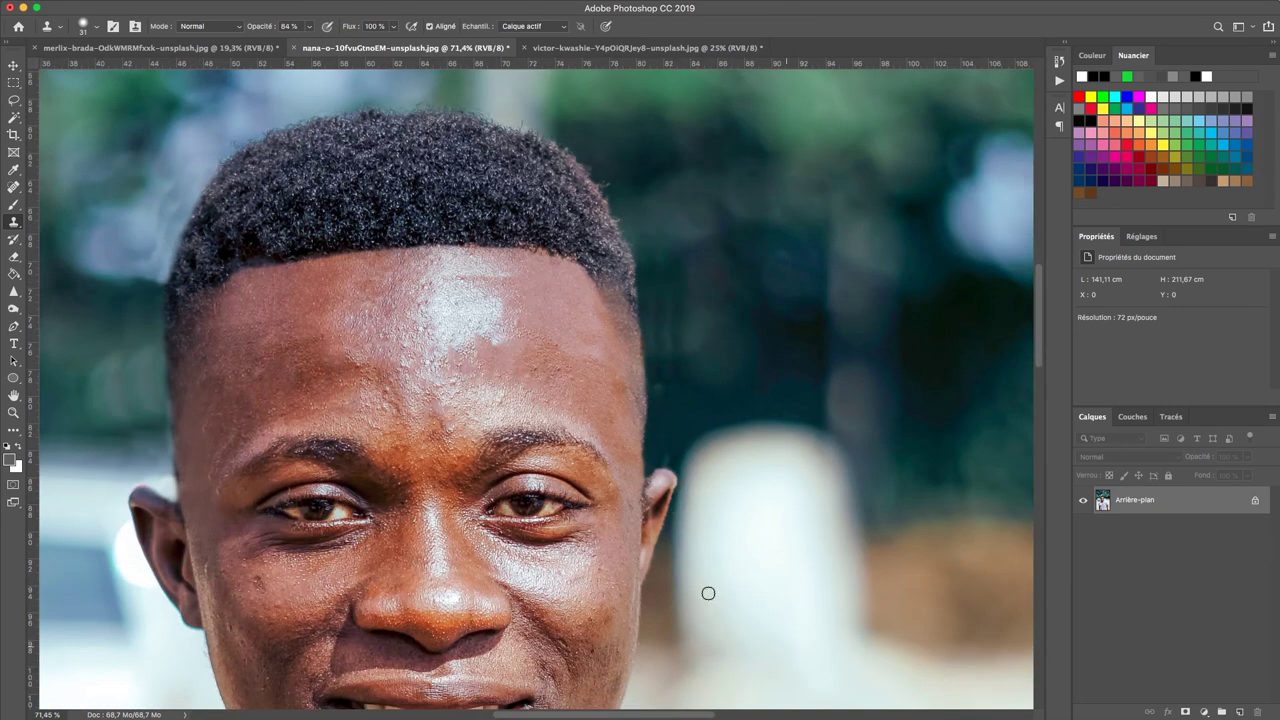
scroll(537, 523, "down", 5)
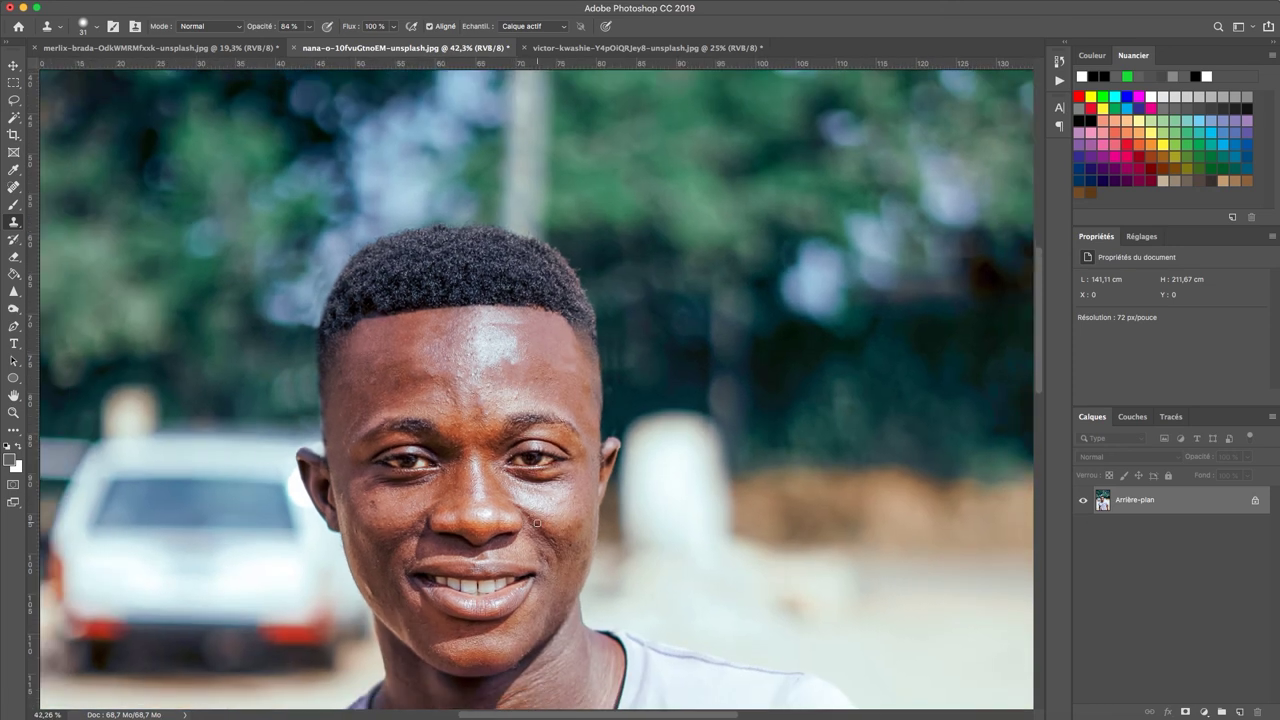
scroll(537, 523, "down", 5)
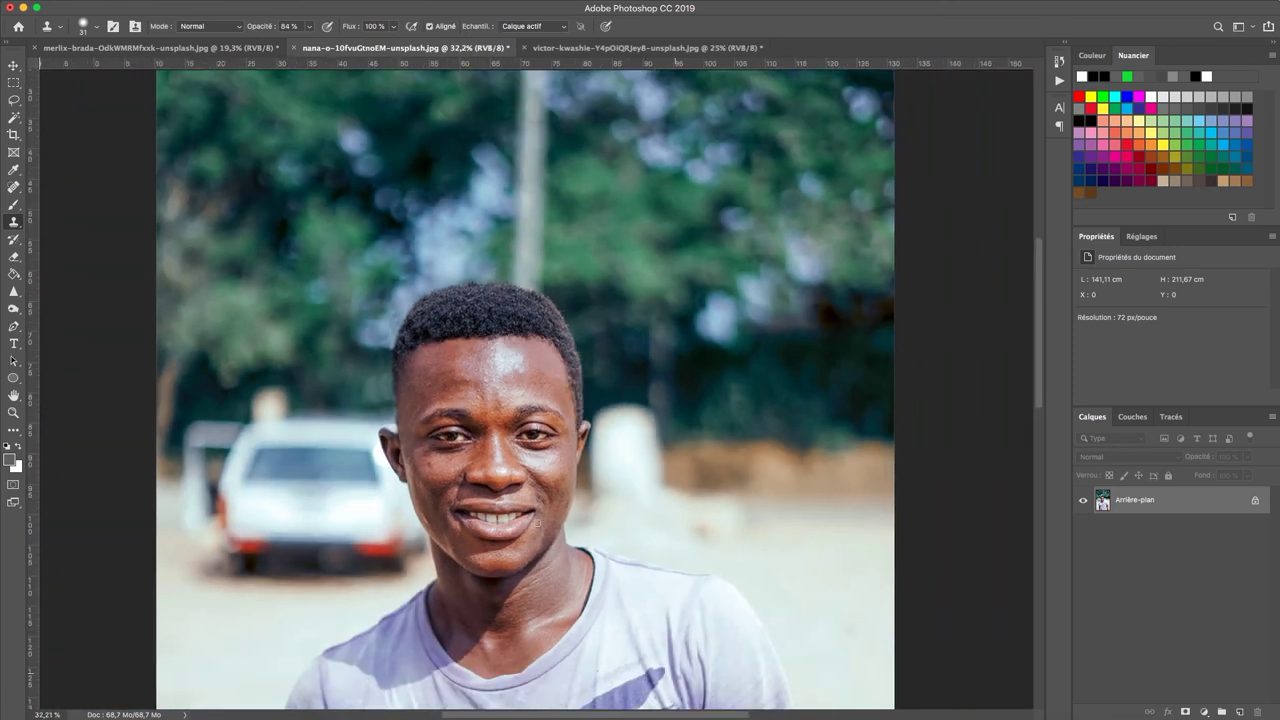
scroll(537, 523, "down", 5)
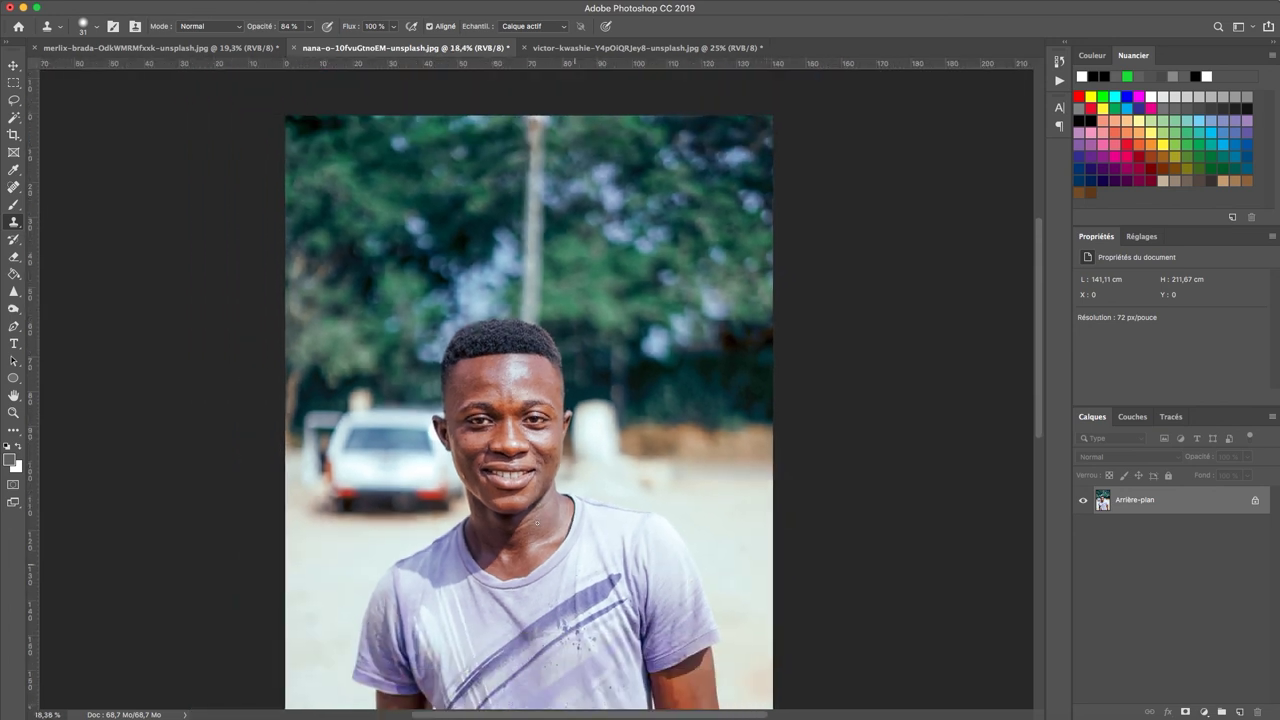
scroll(537, 523, "down", 1)
left_click(1059, 61)
left_click(970, 95)
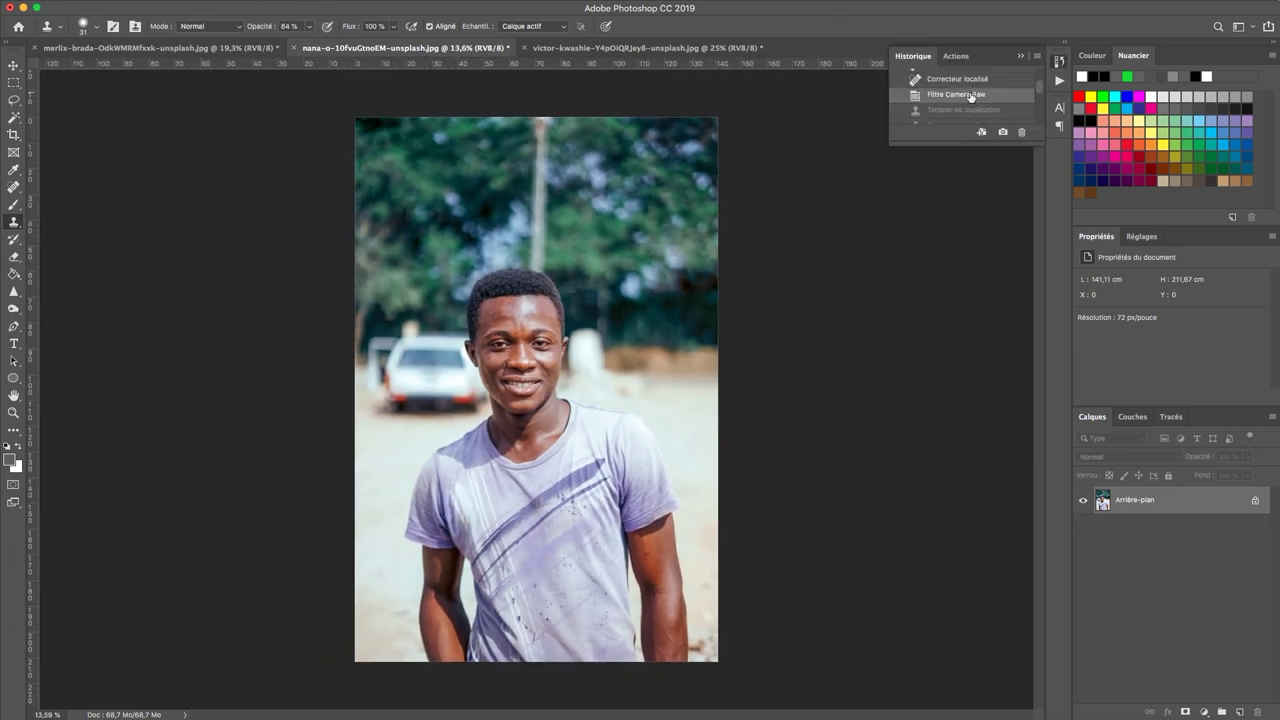
scroll(966, 108, "down", 5)
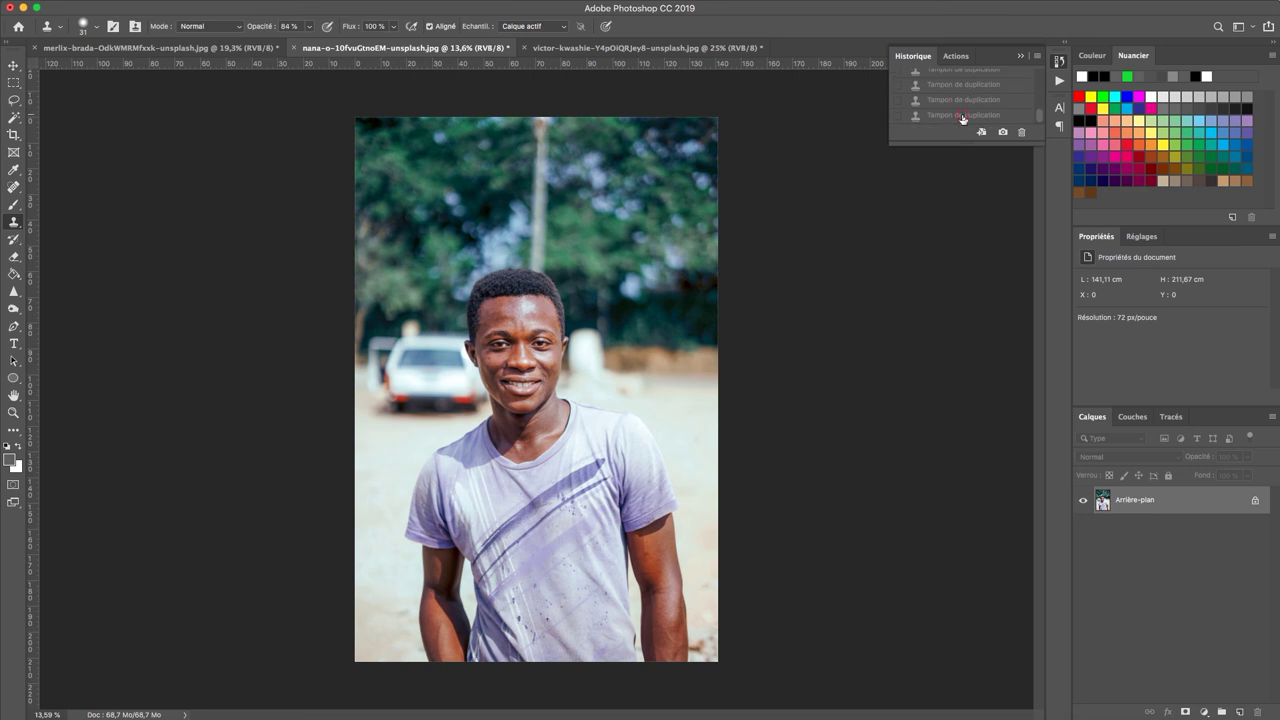
left_click(962, 115)
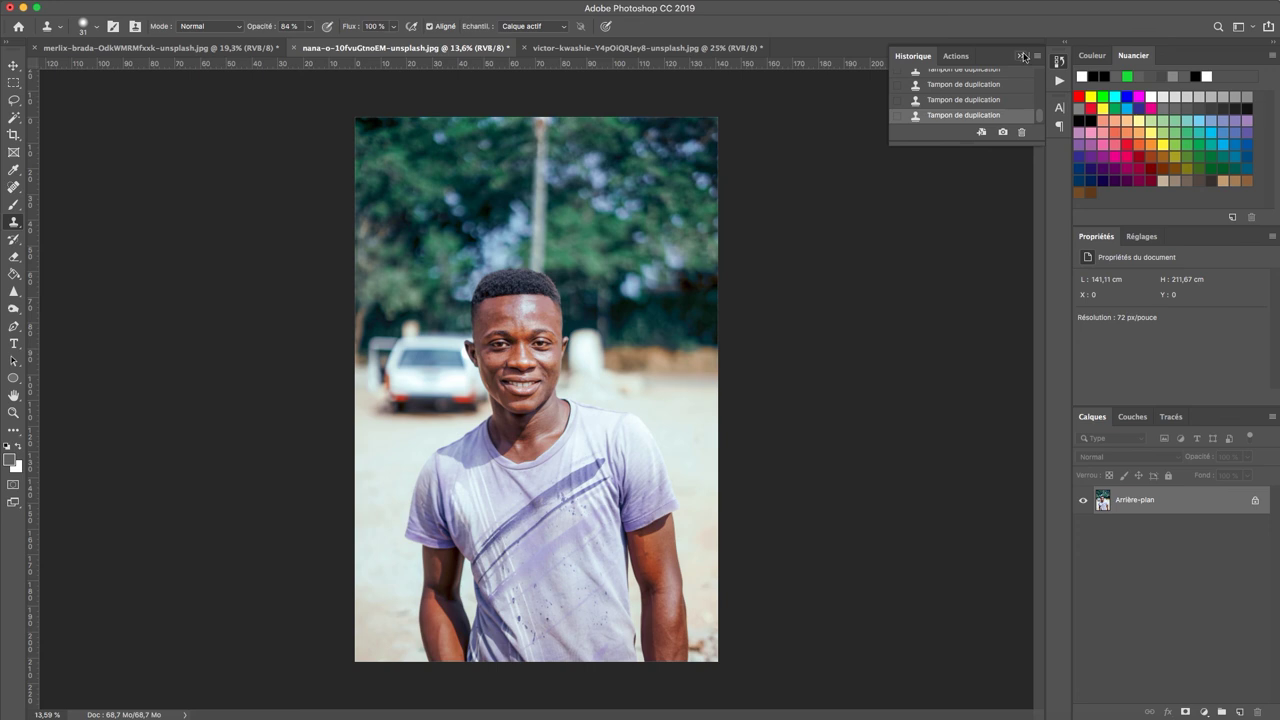
left_click(1022, 56)
scroll(535, 390, "up", 5)
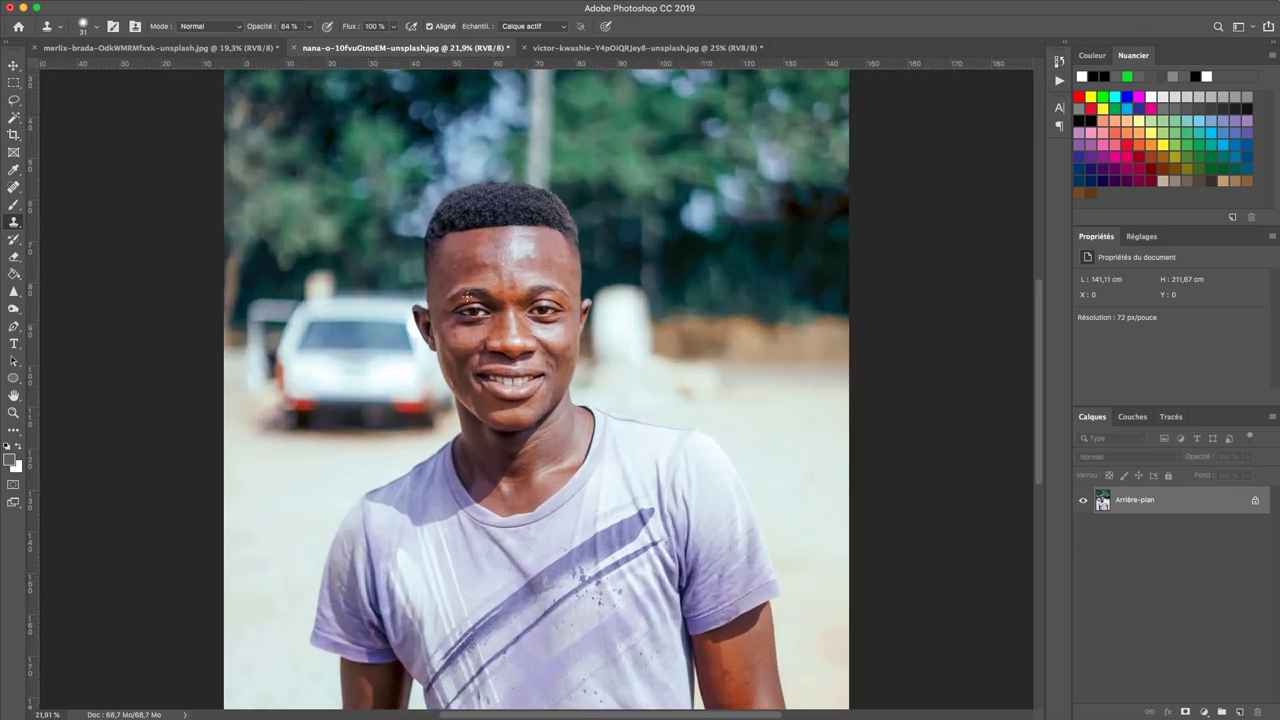
scroll(467, 295, "up", 4)
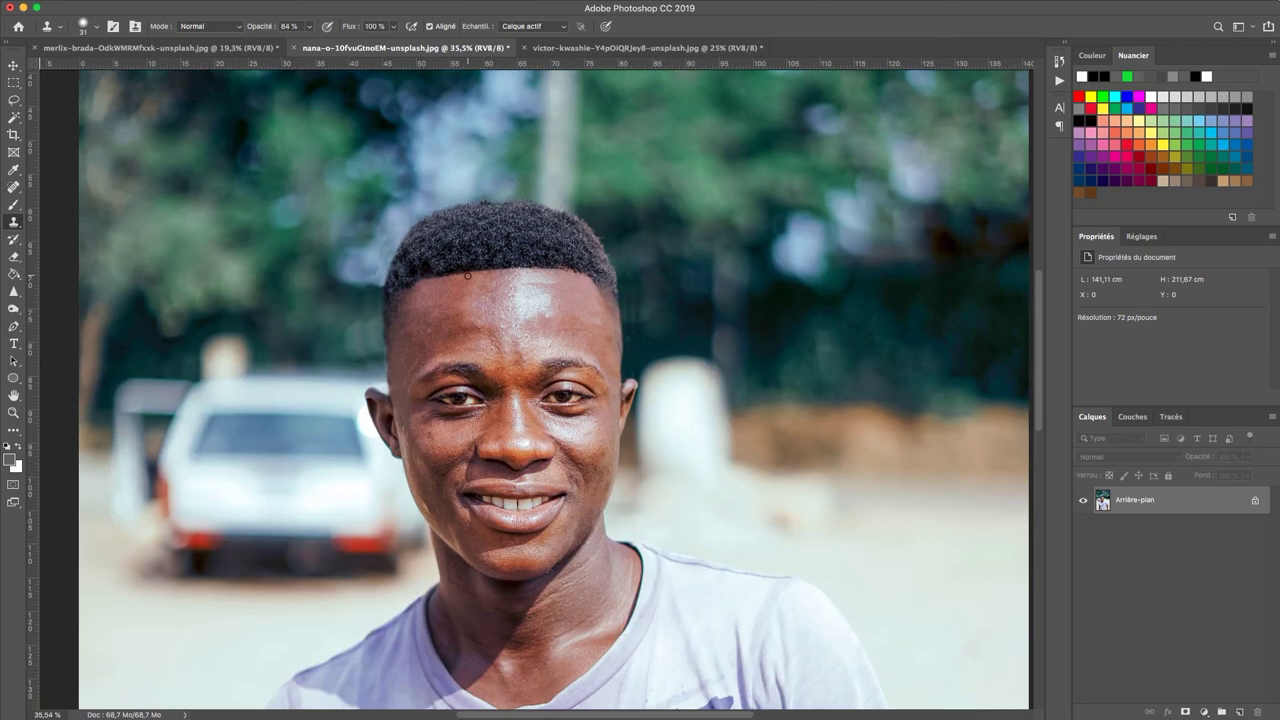
scroll(467, 275, "up", 3)
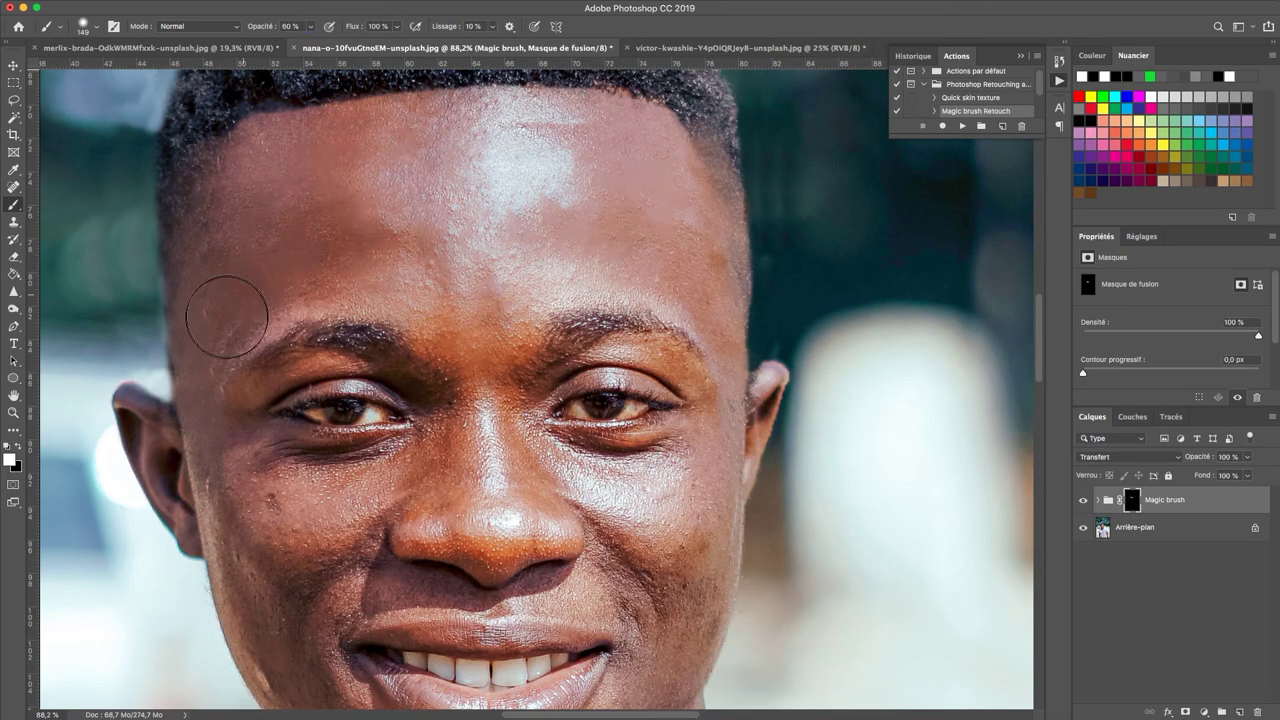
Smooth the cheeks and under-eye areas by painting white on the Magic brush mask at 60 % opacity, using a 41 px brush for the finer areas
scroll(300, 290, "down", 3)
right_click(647, 444)
left_click_drag(752, 477, 731, 477)
left_click_drag(368, 354, 314, 352)
left_click_drag(528, 330, 632, 346)
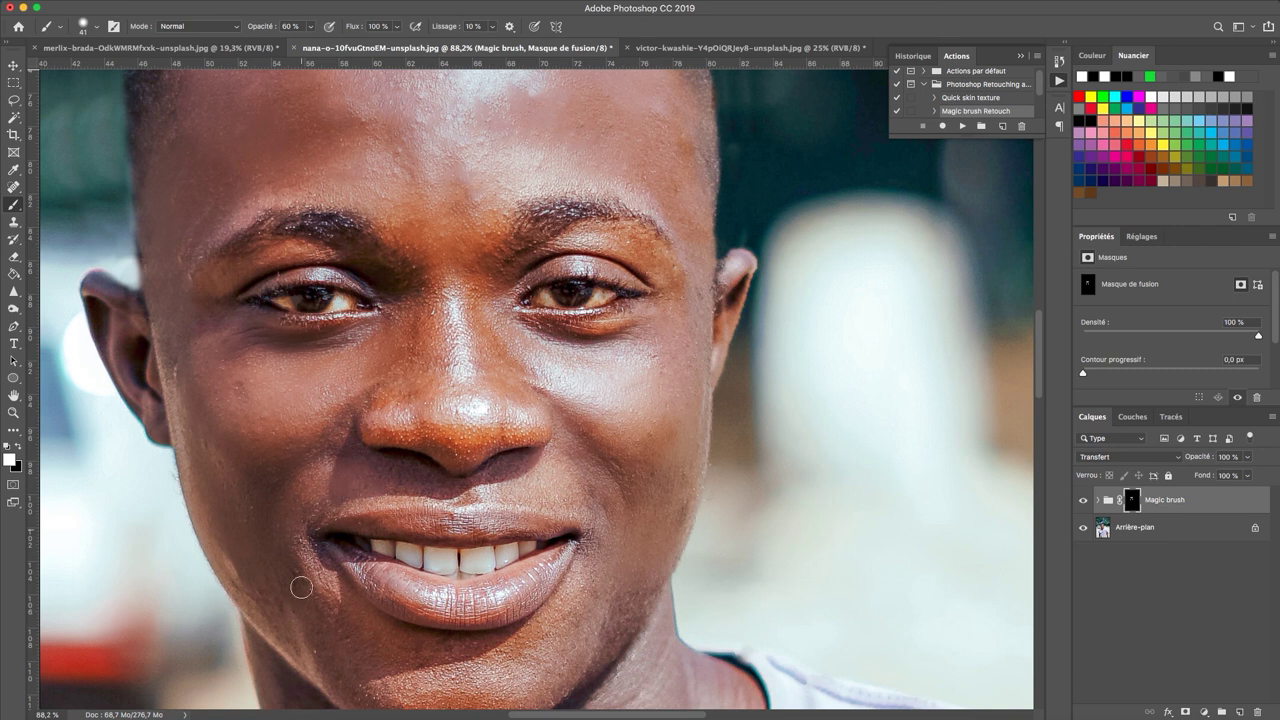
Enlarge the brush to 63 px and paint the Magic brush mask over the nose and the skin around the mouth
right_click(520, 352)
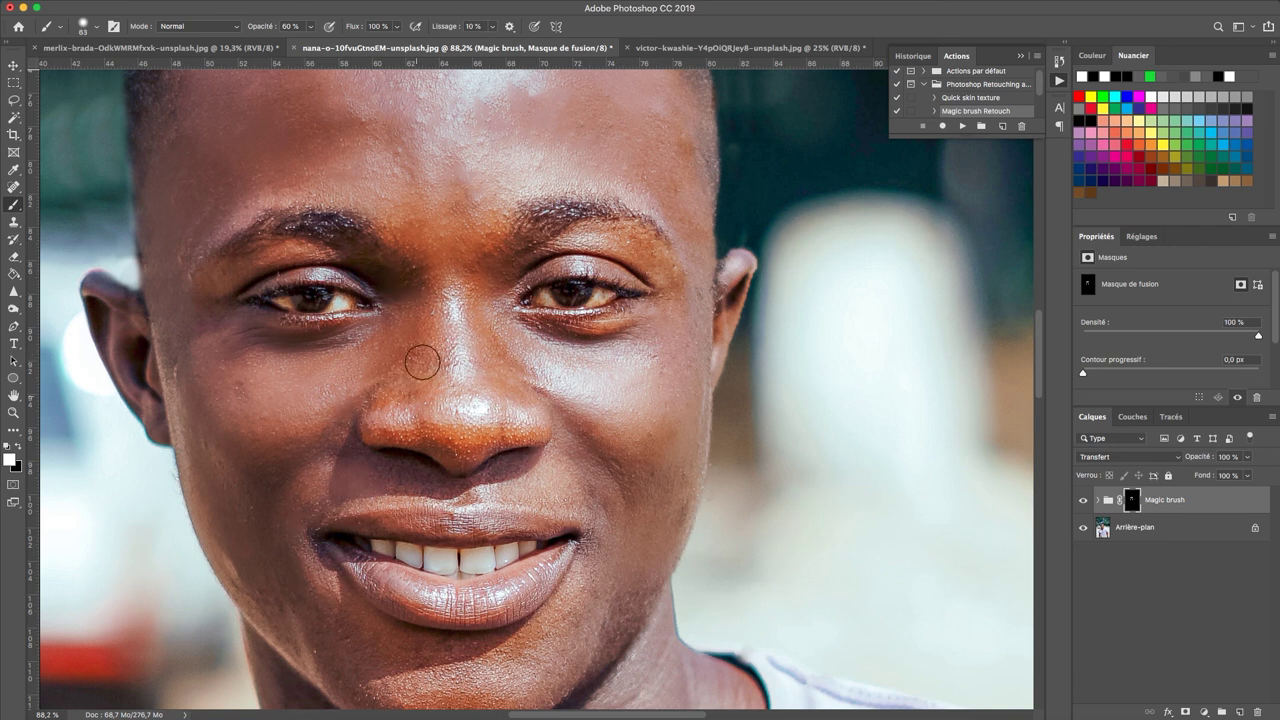
key("Return")
scroll(416, 397, "down", 3)
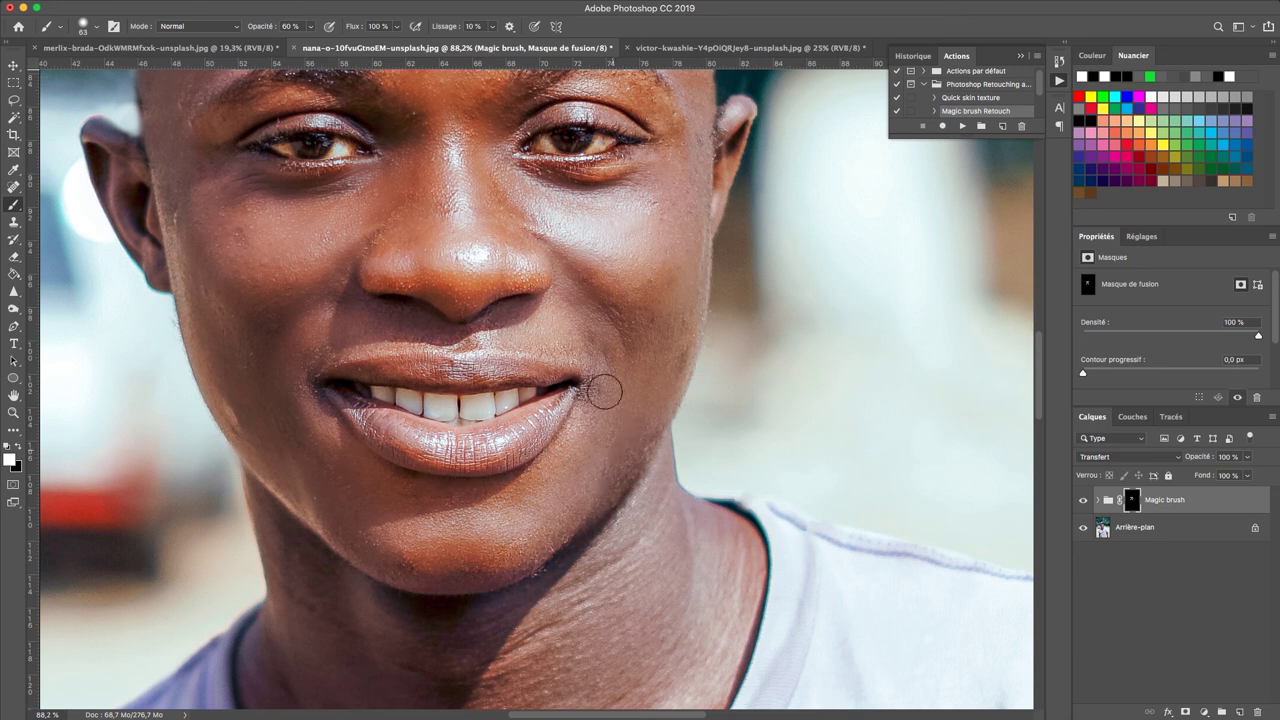
Paint the Magic brush mask over the neck and upper chest with a 158 px brush
scroll(514, 543, "down", 2)
scroll(632, 204, "down", 1)
scroll(632, 204, "down", 1)
right_click(490, 486)
key("Return")
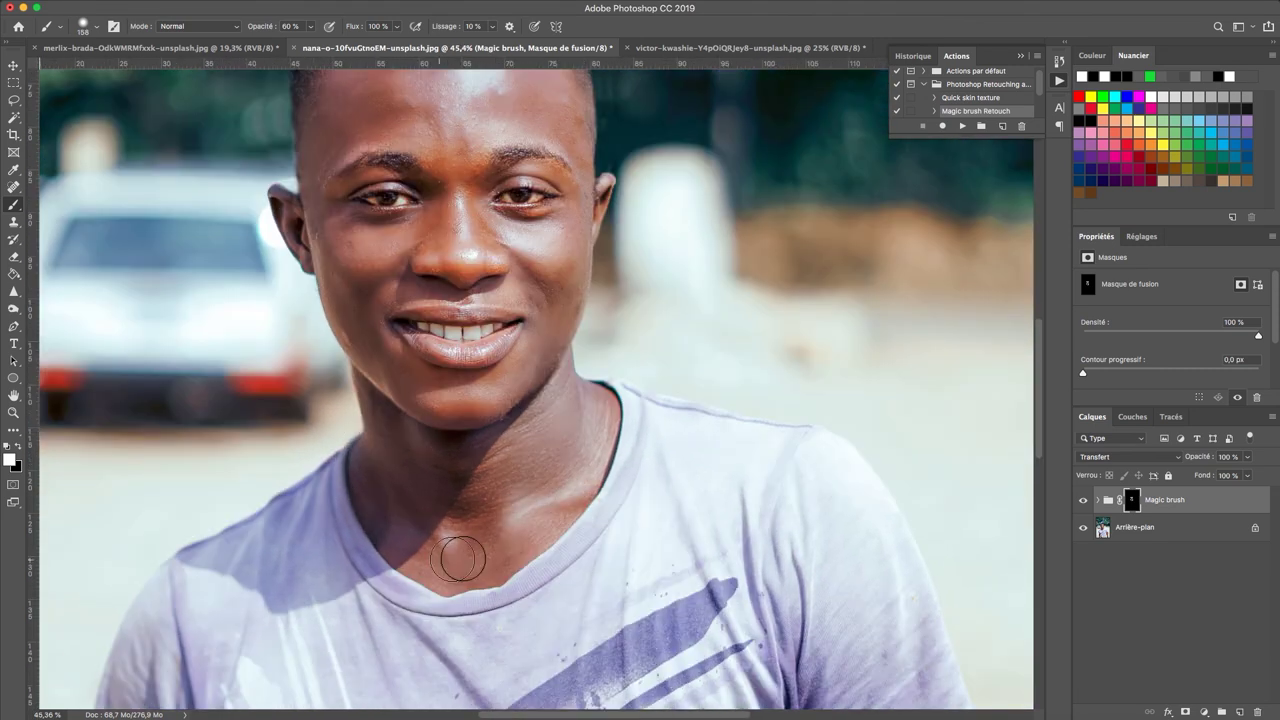
Enlarge the brush to 221 px and paint the Magic brush mask over both arms
scroll(440, 560, "down", 3)
right_click(707, 468)
key("Return")
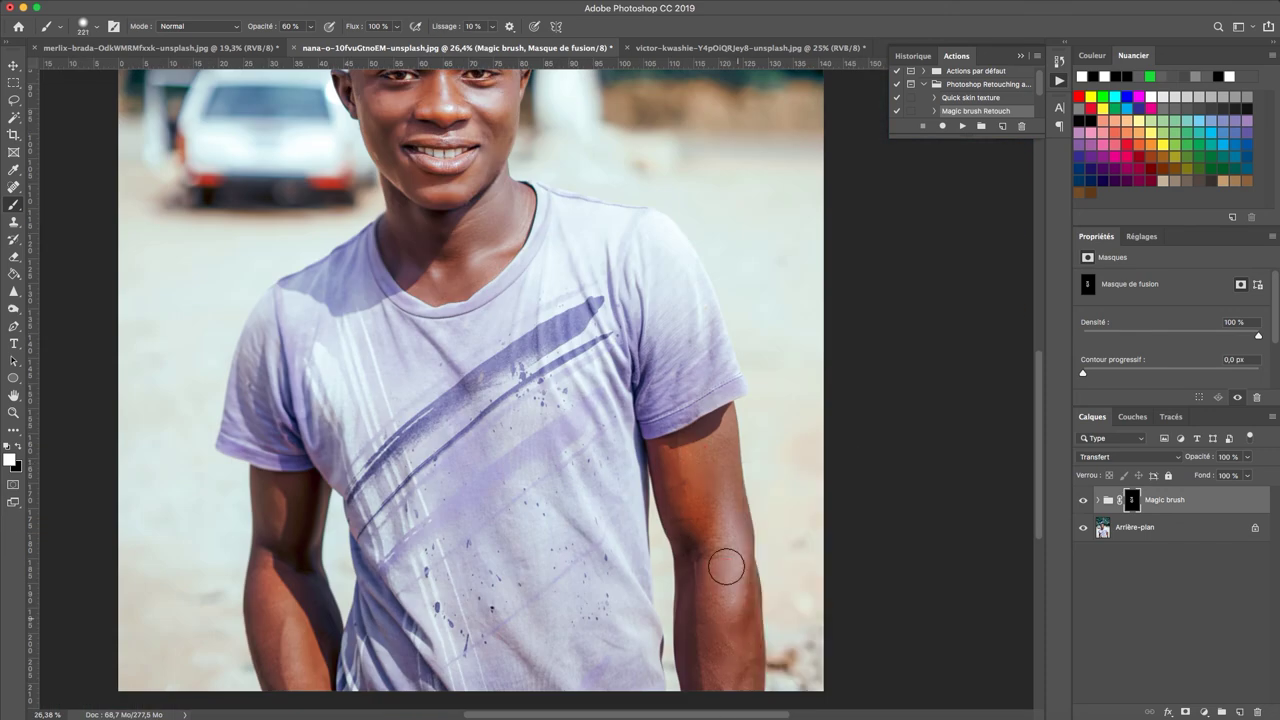
scroll(563, 423, "down", 2)
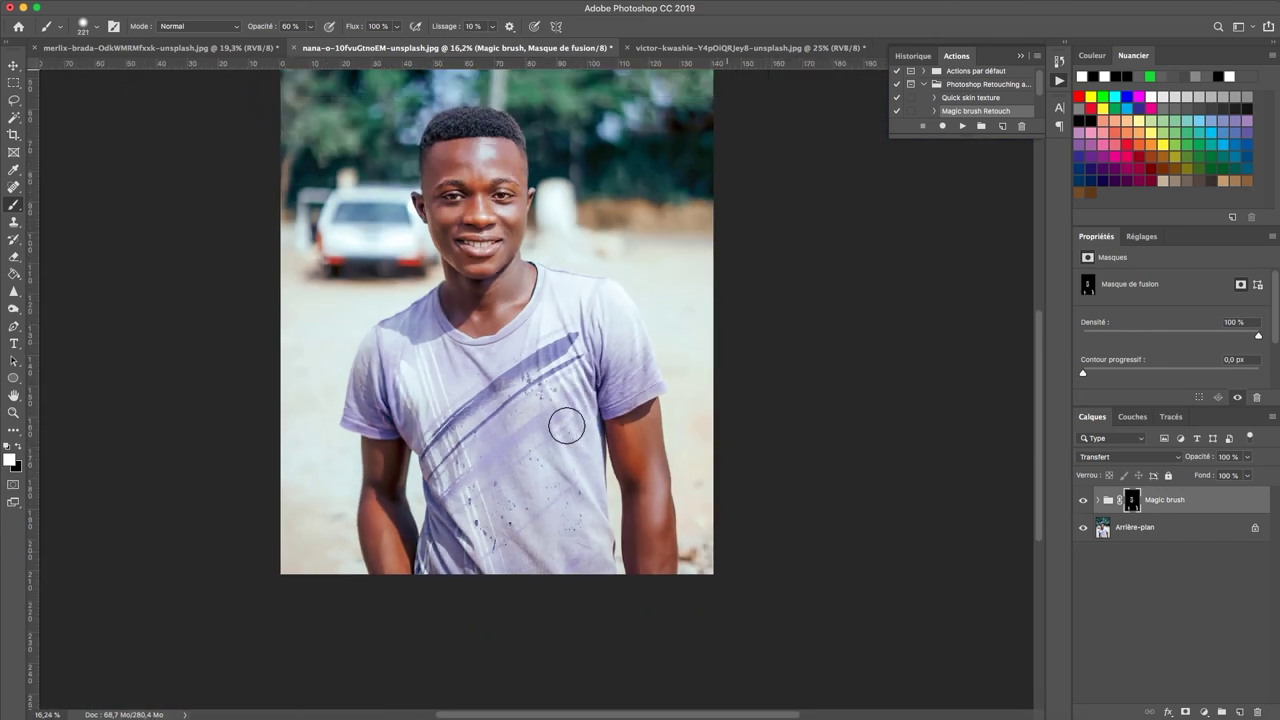
Compare the original opened photo in the history with the latest brush state, and examine the whole retouched portrait
scroll(563, 423, "up", 2)
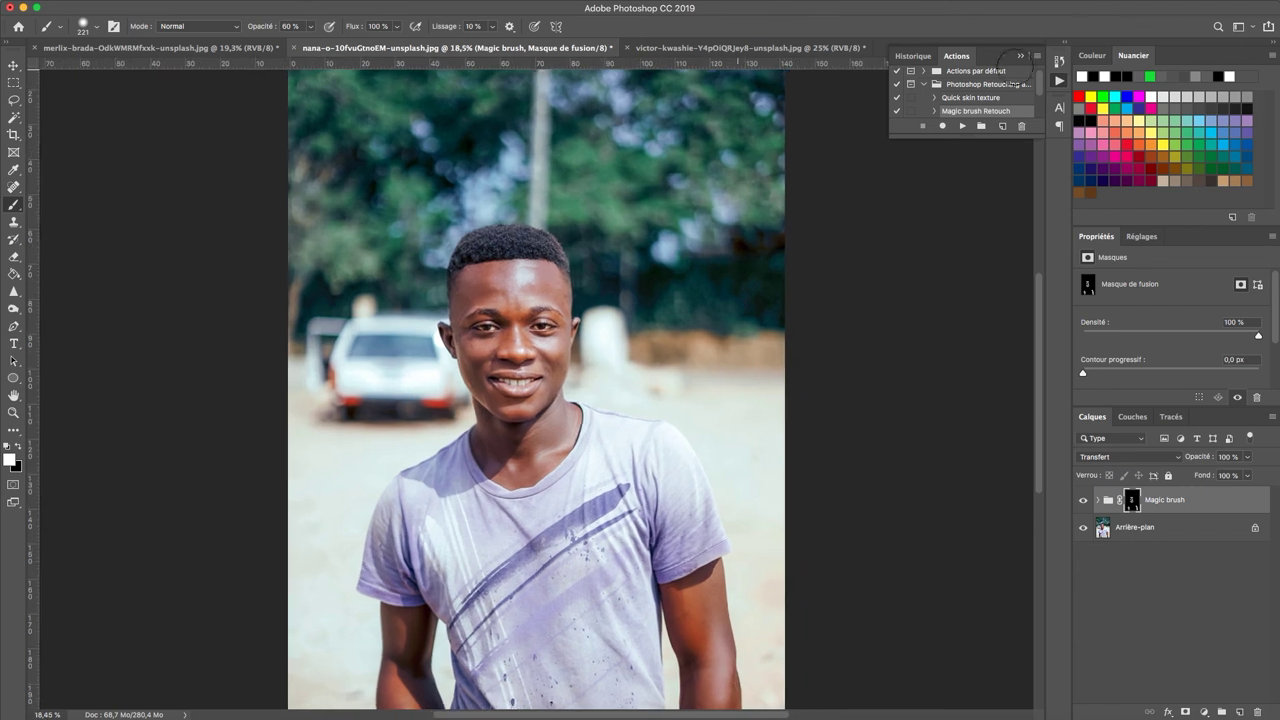
scroll(521, 390, "up", 1)
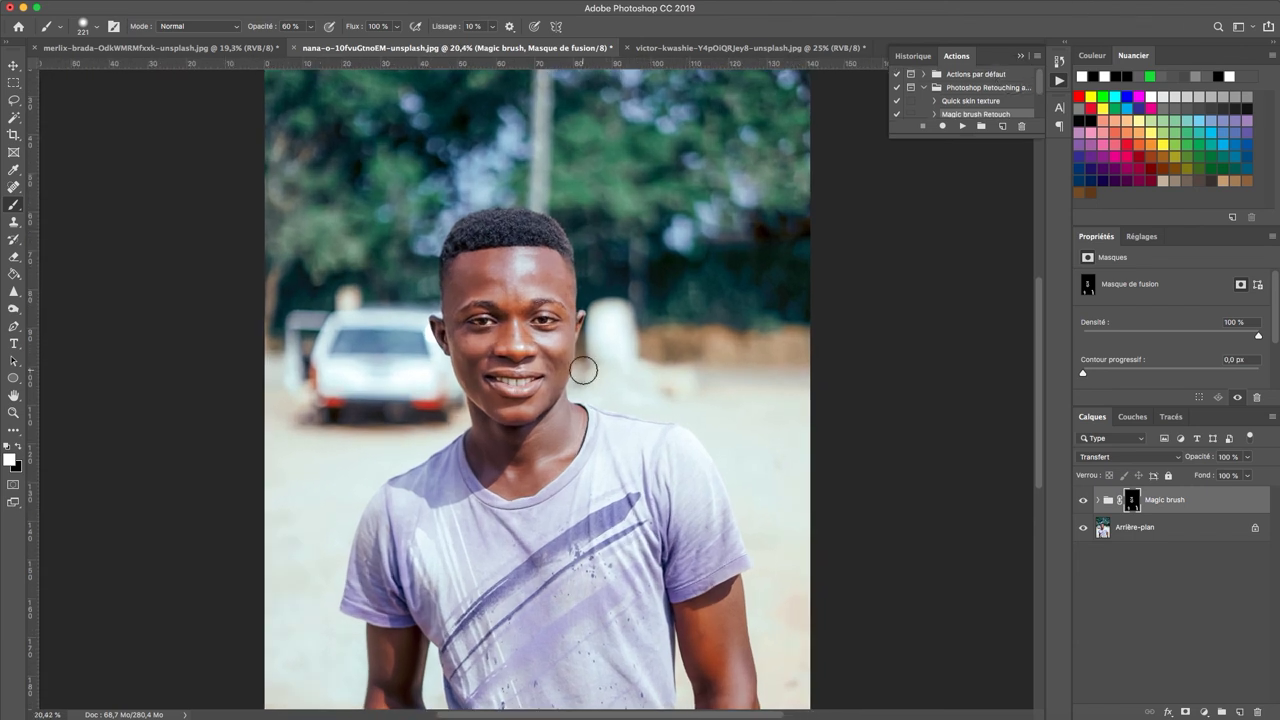
scroll(583, 370, "down", 3)
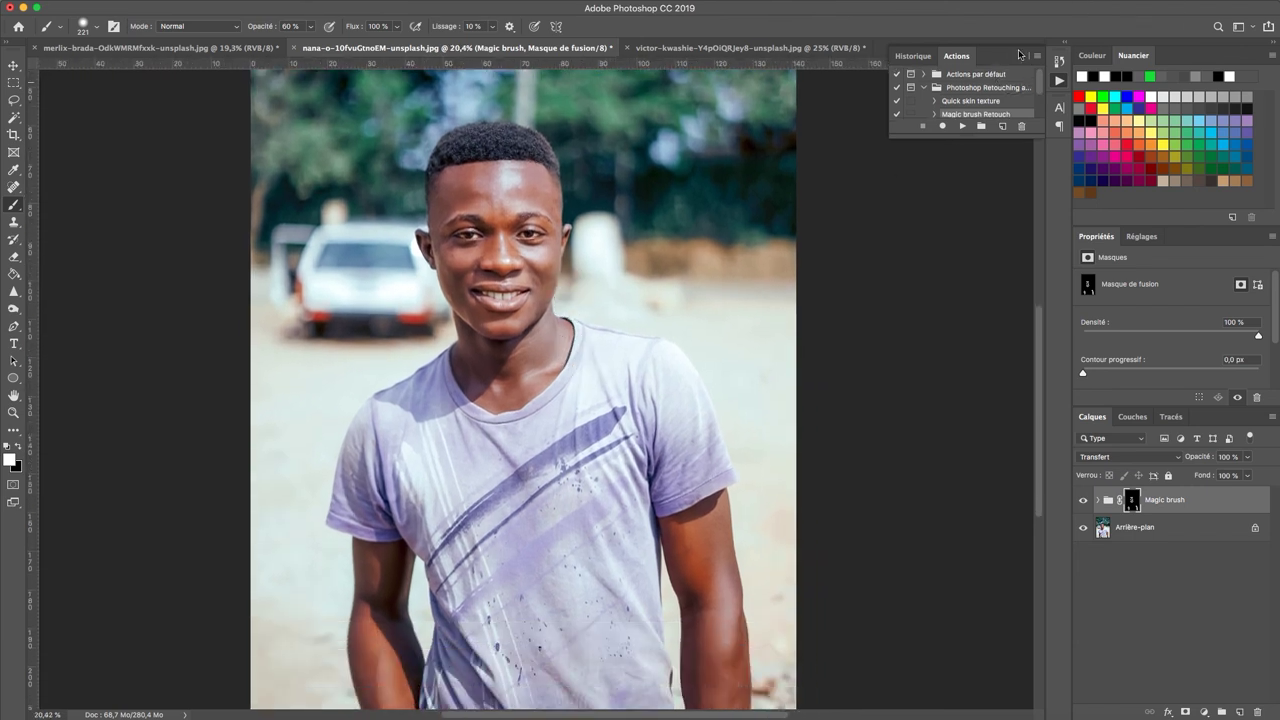
left_click(962, 126)
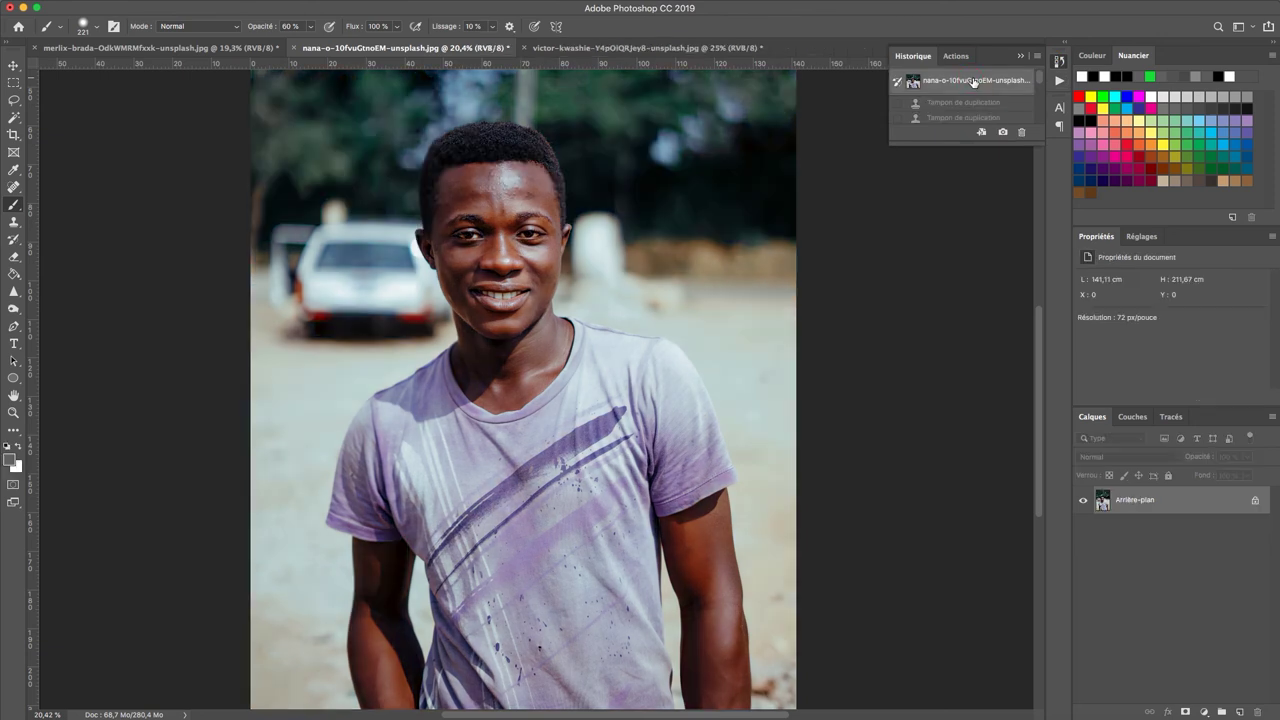
left_click(956, 116)
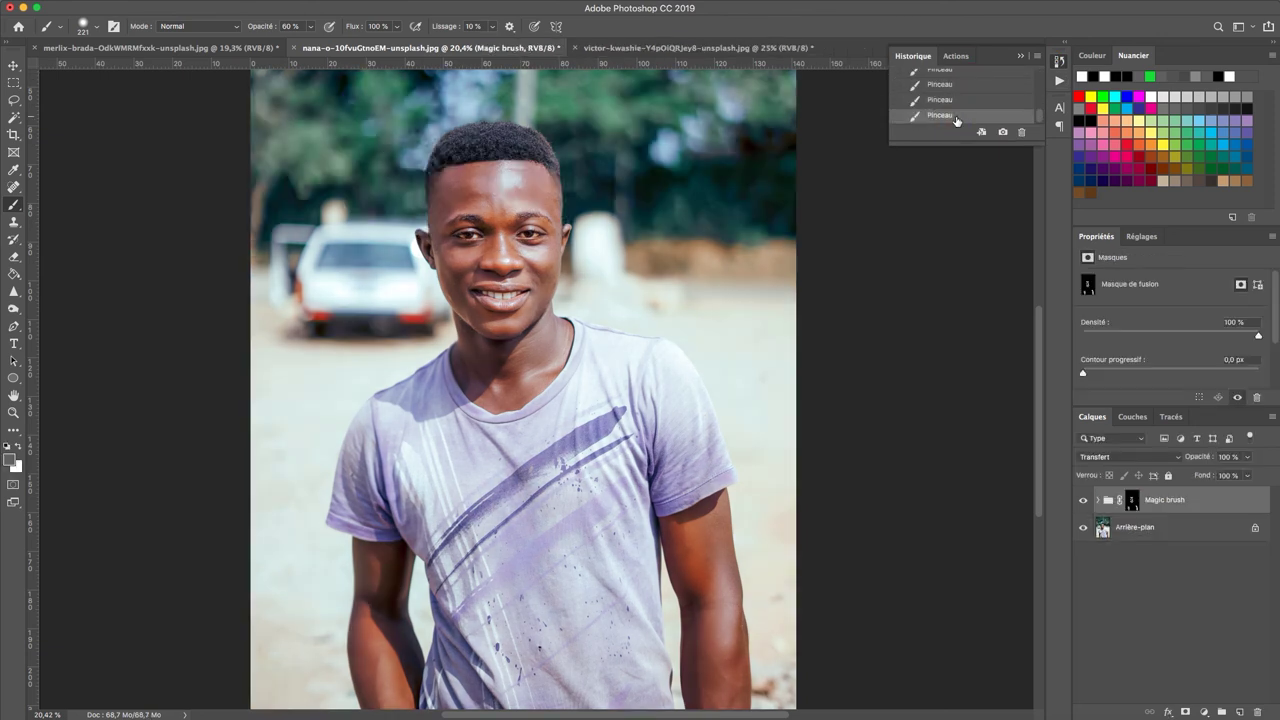
left_click(1020, 58)
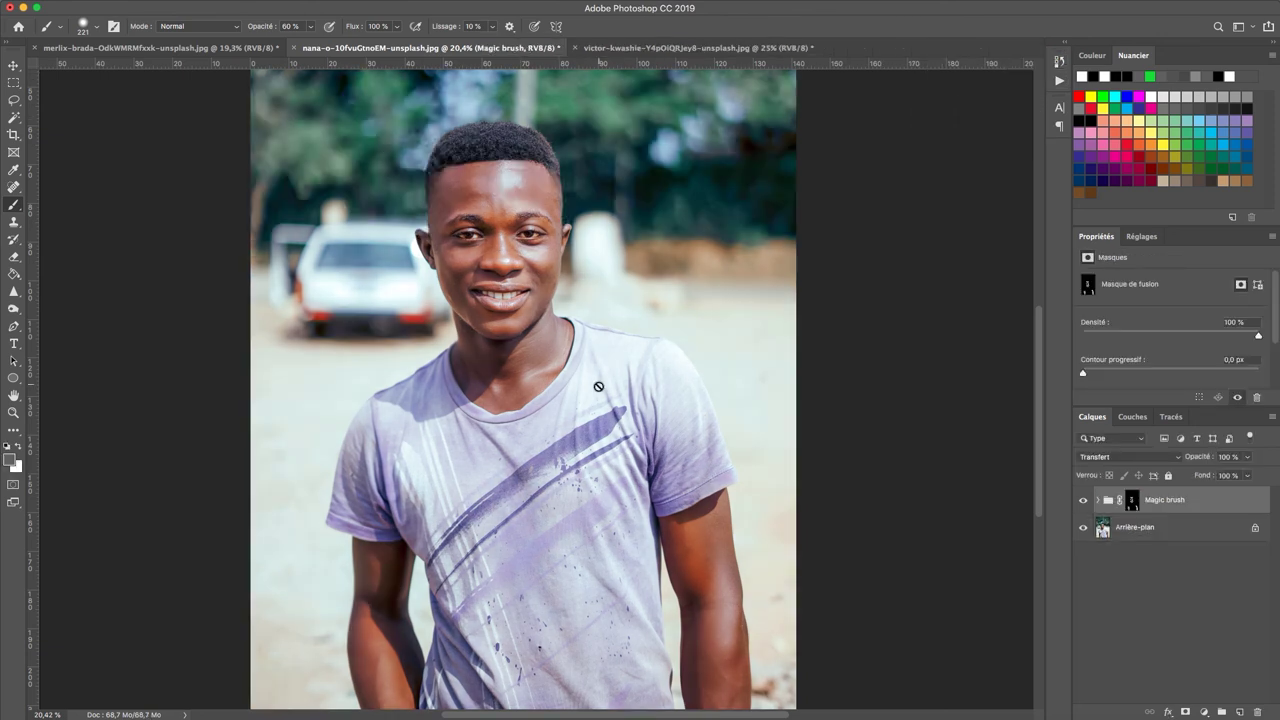
scroll(598, 386, "up", 2)
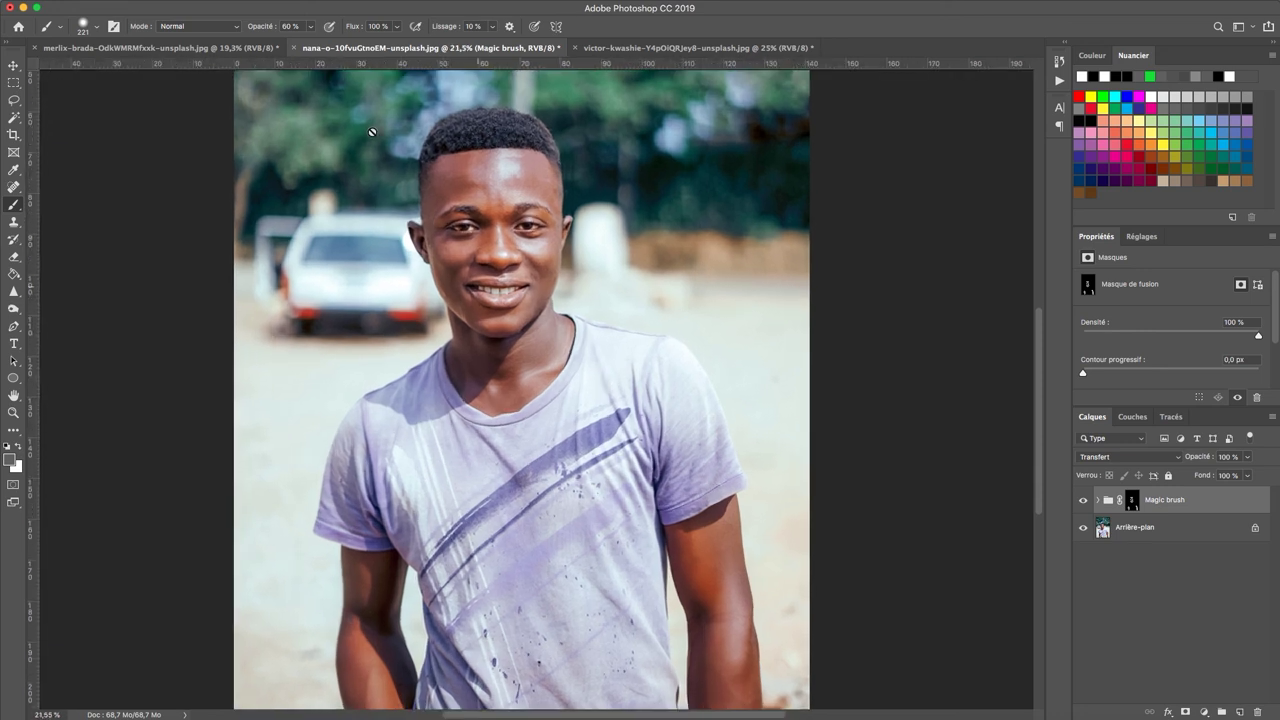